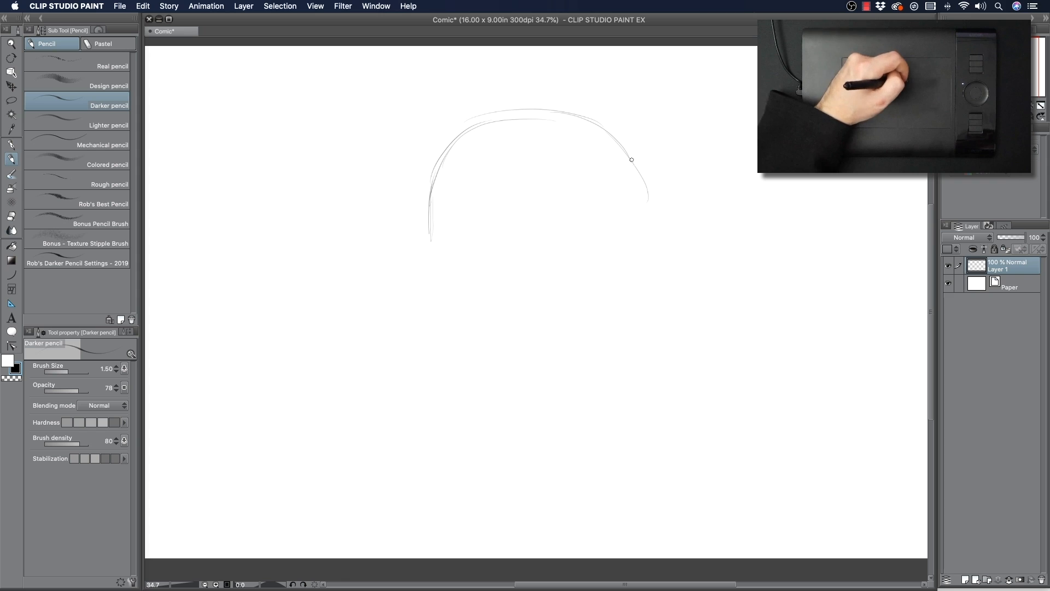
# - Rough in a domed skull shape and both sides of the head with loose Darker pencil strokes
pyautogui.moveTo(568, 117)
pyautogui.mouseDown()
pyautogui.moveTo(622, 152)
pyautogui.moveTo(638, 197)
pyautogui.moveTo(439, 174)
pyautogui.moveTo(426, 209)
pyautogui.moveTo(470, 133)
pyautogui.moveTo(459, 131)
pyautogui.moveTo(510, 116)
pyautogui.moveTo(603, 139)
pyautogui.moveTo(635, 172)
pyautogui.moveTo(650, 238)
pyautogui.moveTo(642, 301)
pyautogui.mouseUp()
pyautogui.moveTo(430, 188); pyautogui.dragTo(423, 241)
pyautogui.moveTo(428, 192); pyautogui.dragTo(416, 250)
pyautogui.moveTo(424, 214)
pyautogui.mouseDown()
pyautogui.moveTo(414, 253)
pyautogui.moveTo(430, 267)
pyautogui.moveTo(420, 306)
pyautogui.moveTo(462, 336)
pyautogui.moveTo(444, 325)
pyautogui.moveTo(441, 362)
pyautogui.moveTo(426, 312)
pyautogui.moveTo(428, 389)
pyautogui.mouseUp()
pyautogui.moveTo(426, 313); pyautogui.dragTo(416, 379)
pyautogui.moveTo(425, 184); pyautogui.dragTo(411, 362)
pyautogui.moveTo(415, 270); pyautogui.dragTo(405, 334)
pyautogui.moveTo(640, 160); pyautogui.dragTo(666, 332)
pyautogui.moveTo(628, 167)
pyautogui.mouseDown()
pyautogui.moveTo(656, 357)
pyautogui.moveTo(614, 417)
pyautogui.mouseUp()
# - Sketch the slanted jaw lines and the flat chin edge closing the lower part of the head
pyautogui.moveTo(665, 369)
pyautogui.mouseDown()
pyautogui.moveTo(604, 441)
pyautogui.moveTo(498, 447)
pyautogui.mouseUp()
pyautogui.moveTo(608, 436); pyautogui.dragTo(499, 449)
pyautogui.moveTo(495, 441); pyautogui.dragTo(460, 425)
pyautogui.moveTo(413, 385)
pyautogui.mouseDown()
pyautogui.moveTo(501, 444)
pyautogui.moveTo(490, 455)
pyautogui.mouseUp()
# - Reinforce the crown and both side contours of the head with additional loose strokes
pyautogui.moveTo(413, 251); pyautogui.dragTo(407, 377)
pyautogui.moveTo(414, 199); pyautogui.dragTo(407, 344)
pyautogui.moveTo(410, 198); pyautogui.dragTo(403, 295)
pyautogui.moveTo(408, 237); pyautogui.dragTo(447, 146)
pyautogui.moveTo(406, 194); pyautogui.dragTo(473, 119)
pyautogui.moveTo(436, 159)
pyautogui.mouseDown()
pyautogui.moveTo(569, 114)
pyautogui.moveTo(622, 164)
pyautogui.mouseUp()
pyautogui.moveTo(643, 224); pyautogui.dragTo(656, 360)
# - Draw a slightly curved vertical centre line from above the crown down to the chin
pyautogui.moveTo(520, 164); pyautogui.dragTo(547, 344)
pyautogui.moveTo(534, 175); pyautogui.dragTo(552, 320)
pyautogui.moveTo(553, 357); pyautogui.dragTo(552, 426)
pyautogui.moveTo(522, 137)
pyautogui.mouseDown()
pyautogui.moveTo(558, 332)
pyautogui.moveTo(556, 442)
pyautogui.mouseUp()
pyautogui.moveTo(548, 233); pyautogui.dragTo(565, 454)
pyautogui.moveTo(546, 226); pyautogui.dragTo(563, 392)
pyautogui.moveTo(531, 105)
pyautogui.mouseDown()
pyautogui.moveTo(560, 305)
pyautogui.moveTo(554, 240)
pyautogui.mouseUp()
pyautogui.moveTo(544, 164); pyautogui.dragTo(570, 370)
pyautogui.moveTo(558, 257); pyautogui.dragTo(568, 444)
pyautogui.moveTo(562, 355); pyautogui.dragTo(574, 454)
pyautogui.moveTo(570, 378); pyautogui.dragTo(573, 440)
# - Darken the underside of the chin and restate the jawline on the head's left side
pyautogui.moveTo(605, 430)
pyautogui.mouseDown()
pyautogui.moveTo(599, 436)
pyautogui.moveTo(617, 426)
pyautogui.mouseUp()
pyautogui.moveTo(617, 427); pyautogui.dragTo(604, 443)
pyautogui.moveTo(608, 437); pyautogui.dragTo(509, 453)
pyautogui.moveTo(582, 449); pyautogui.dragTo(513, 444)
pyautogui.moveTo(536, 447); pyautogui.dragTo(496, 438)
pyautogui.moveTo(447, 407); pyautogui.dragTo(409, 379)
pyautogui.moveTo(416, 273)
pyautogui.mouseDown()
pyautogui.moveTo(407, 219)
pyautogui.moveTo(418, 170)
pyautogui.moveTo(415, 183)
pyautogui.moveTo(523, 109)
pyautogui.moveTo(628, 170)
pyautogui.moveTo(652, 374)
pyautogui.moveTo(614, 432)
pyautogui.moveTo(507, 434)
pyautogui.mouseUp()
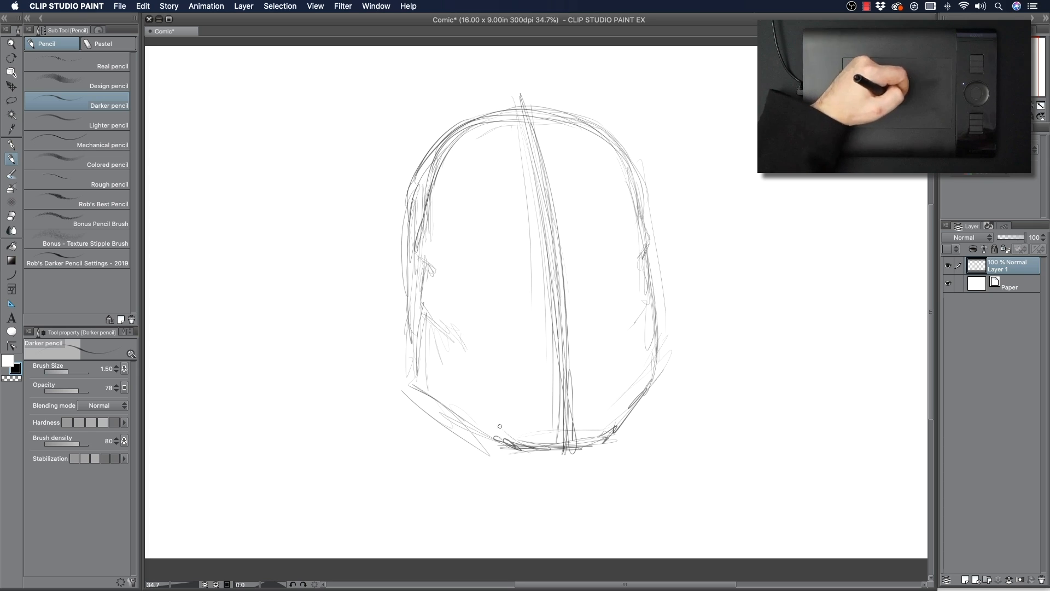
# - Sketch an oval for the chin mass and angled cheekbone lines on both sides of the face
pyautogui.moveTo(541, 376)
pyautogui.mouseDown()
pyautogui.moveTo(516, 397)
pyautogui.moveTo(595, 415)
pyautogui.moveTo(590, 392)
pyautogui.moveTo(516, 390)
pyautogui.moveTo(600, 435)
pyautogui.moveTo(627, 404)
pyautogui.moveTo(521, 395)
pyautogui.moveTo(518, 428)
pyautogui.moveTo(600, 430)
pyautogui.moveTo(612, 390)
pyautogui.moveTo(517, 409)
pyautogui.moveTo(529, 392)
pyautogui.moveTo(515, 397)
pyautogui.moveTo(604, 396)
pyautogui.moveTo(605, 431)
pyautogui.moveTo(602, 390)
pyautogui.moveTo(507, 401)
pyautogui.moveTo(507, 441)
pyautogui.mouseUp()
pyautogui.moveTo(426, 316); pyautogui.dragTo(494, 369)
pyautogui.moveTo(620, 399); pyautogui.dragTo(621, 339)
pyautogui.moveTo(644, 302)
pyautogui.mouseDown()
pyautogui.moveTo(625, 332)
pyautogui.moveTo(650, 243)
pyautogui.moveTo(646, 305)
pyautogui.mouseUp()
pyautogui.moveTo(415, 262)
pyautogui.mouseDown()
pyautogui.moveTo(413, 295)
pyautogui.moveTo(466, 357)
pyautogui.mouseUp()
pyautogui.moveTo(636, 326)
pyautogui.mouseDown()
pyautogui.moveTo(621, 356)
pyautogui.moveTo(626, 402)
pyautogui.mouseUp()
pyautogui.moveTo(421, 372); pyautogui.dragTo(455, 416)
pyautogui.moveTo(418, 365); pyautogui.dragTo(454, 409)
# - Sketch the sloping shoulder lines running outward from both sides of the head
pyautogui.moveTo(402, 314); pyautogui.dragTo(385, 370)
pyautogui.moveTo(407, 293)
pyautogui.mouseDown()
pyautogui.moveTo(320, 368)
pyautogui.moveTo(277, 359)
pyautogui.mouseUp()
pyautogui.moveTo(662, 284); pyautogui.dragTo(751, 319)
pyautogui.moveTo(646, 282); pyautogui.dragTo(798, 365)
pyautogui.moveTo(666, 284)
pyautogui.mouseDown()
pyautogui.moveTo(785, 344)
pyautogui.moveTo(740, 327)
pyautogui.mouseUp()
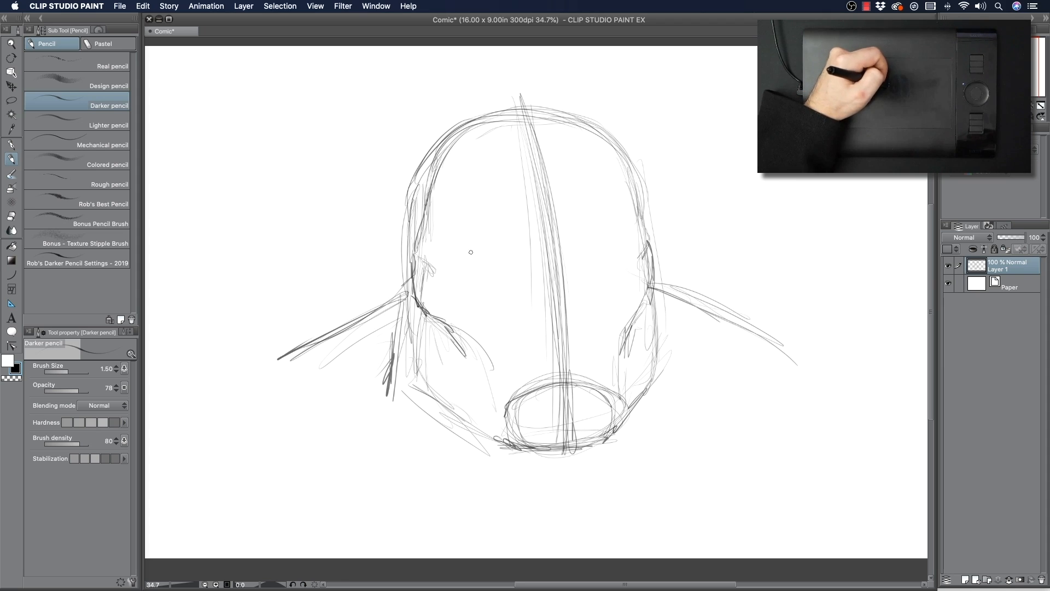
# - Sketch two narrow almond-shaped eyes and a broad flat nose on the centre line
pyautogui.moveTo(491, 272)
pyautogui.mouseDown()
pyautogui.moveTo(463, 277)
pyautogui.moveTo(511, 278)
pyautogui.moveTo(465, 282)
pyautogui.mouseUp()
pyautogui.moveTo(578, 276)
pyautogui.mouseDown()
pyautogui.moveTo(615, 267)
pyautogui.moveTo(580, 279)
pyautogui.moveTo(594, 282)
pyautogui.mouseUp()
pyautogui.moveTo(506, 279); pyautogui.dragTo(471, 281)
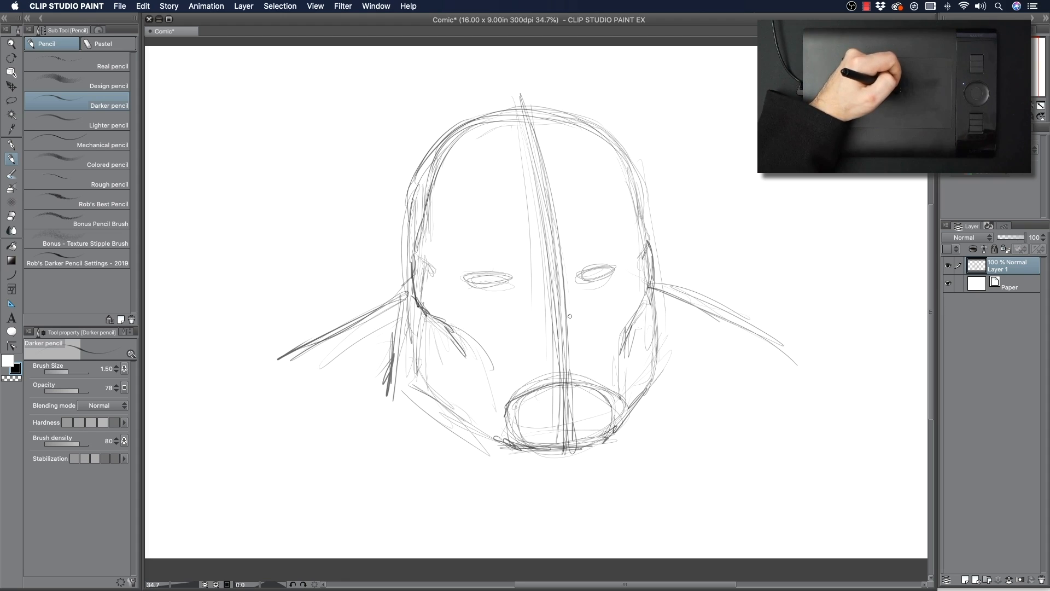
pyautogui.moveTo(563, 313)
pyautogui.mouseDown()
pyautogui.moveTo(533, 308)
pyautogui.moveTo(536, 292)
pyautogui.moveTo(524, 297)
pyautogui.mouseUp()
pyautogui.moveTo(553, 281)
pyautogui.mouseDown()
pyautogui.moveTo(533, 288)
pyautogui.moveTo(535, 278)
pyautogui.mouseUp()
pyautogui.moveTo(541, 268); pyautogui.dragTo(530, 282)
# - Draw the wide mouth above the chin oval with a tusk rising at each corner
pyautogui.moveTo(512, 351)
pyautogui.mouseDown()
pyautogui.moveTo(492, 359)
pyautogui.moveTo(607, 347)
pyautogui.moveTo(560, 360)
pyautogui.moveTo(512, 353)
pyautogui.moveTo(591, 350)
pyautogui.moveTo(514, 368)
pyautogui.mouseUp()
pyautogui.moveTo(588, 350)
pyautogui.mouseDown()
pyautogui.moveTo(496, 362)
pyautogui.moveTo(617, 347)
pyautogui.moveTo(559, 375)
pyautogui.moveTo(481, 365)
pyautogui.moveTo(598, 340)
pyautogui.moveTo(593, 326)
pyautogui.moveTo(619, 350)
pyautogui.moveTo(628, 346)
pyautogui.mouseUp()
pyautogui.moveTo(624, 347); pyautogui.dragTo(585, 358)
pyautogui.moveTo(500, 355)
pyautogui.mouseDown()
pyautogui.moveTo(495, 335)
pyautogui.moveTo(516, 350)
pyautogui.moveTo(507, 343)
pyautogui.mouseUp()
pyautogui.moveTo(491, 353)
pyautogui.mouseDown()
pyautogui.moveTo(495, 365)
pyautogui.moveTo(514, 358)
pyautogui.mouseUp()
pyautogui.moveTo(493, 355); pyautogui.dragTo(483, 365)
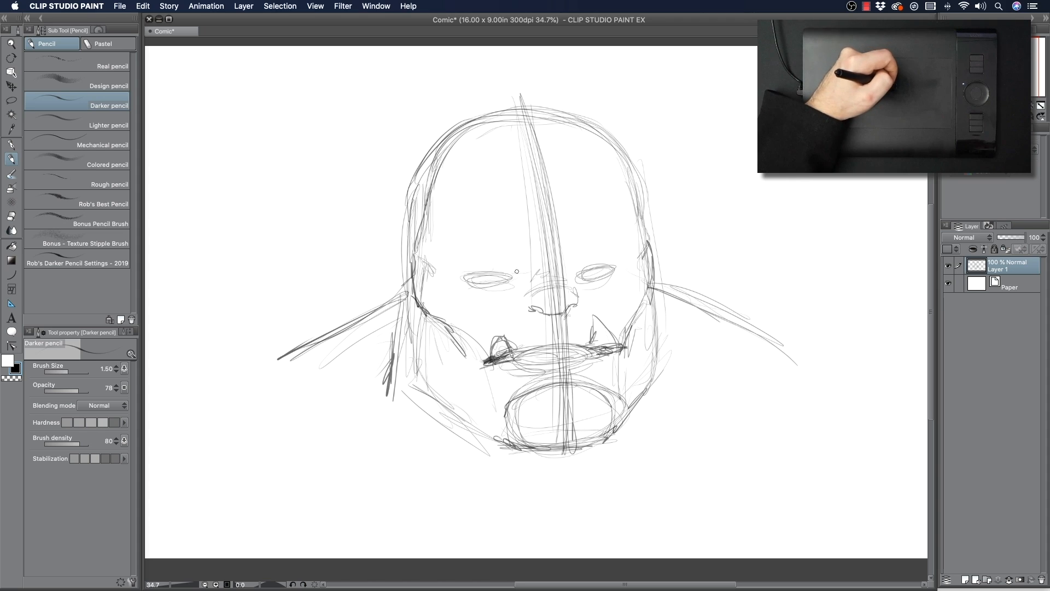
# - Draw a heavy scowling brow line across the face above both eyes
pyautogui.moveTo(515, 273)
pyautogui.mouseDown()
pyautogui.moveTo(448, 258)
pyautogui.moveTo(564, 272)
pyautogui.moveTo(617, 256)
pyautogui.mouseUp()
pyautogui.moveTo(559, 277)
pyautogui.mouseDown()
pyautogui.moveTo(517, 271)
pyautogui.moveTo(639, 256)
pyautogui.moveTo(651, 240)
pyautogui.moveTo(637, 221)
pyautogui.mouseUp()
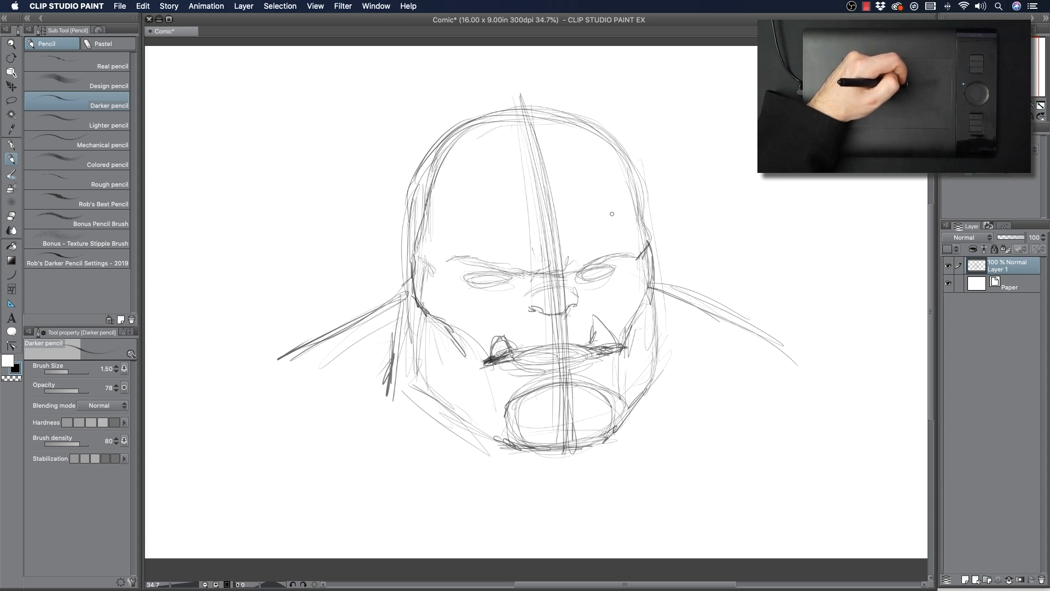
pyautogui.moveTo(434, 269); pyautogui.dragTo(425, 255)
# - Add light wrinkle lines across the forehead and creases at the inner corners of the eyes
pyautogui.moveTo(543, 218); pyautogui.dragTo(517, 189)
pyautogui.moveTo(518, 211); pyautogui.dragTo(495, 186)
pyautogui.moveTo(572, 166)
pyautogui.mouseDown()
pyautogui.moveTo(550, 235)
pyautogui.moveTo(569, 255)
pyautogui.mouseUp()
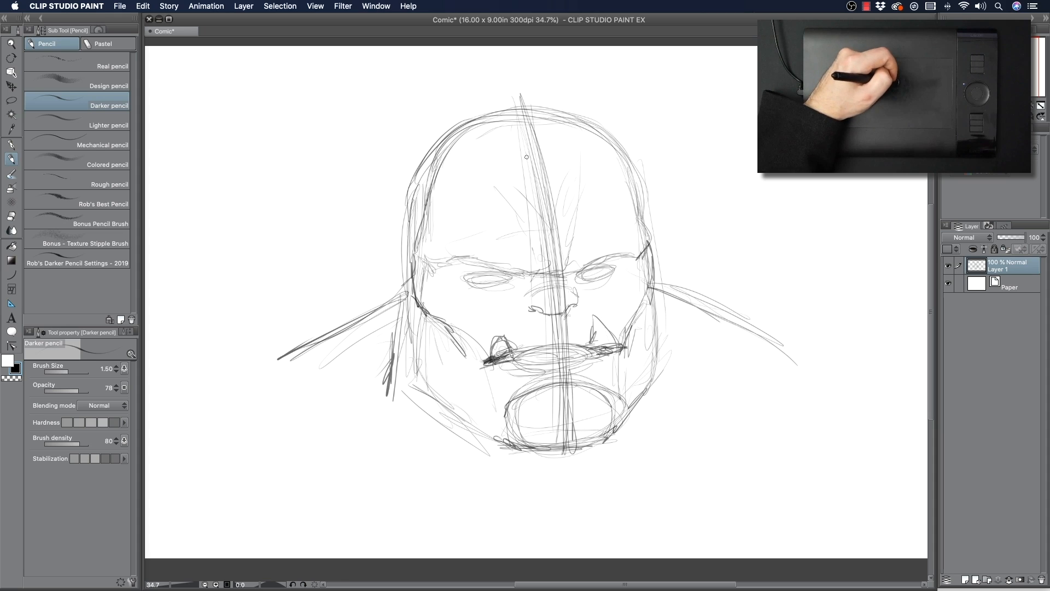
pyautogui.moveTo(597, 215); pyautogui.dragTo(460, 220)
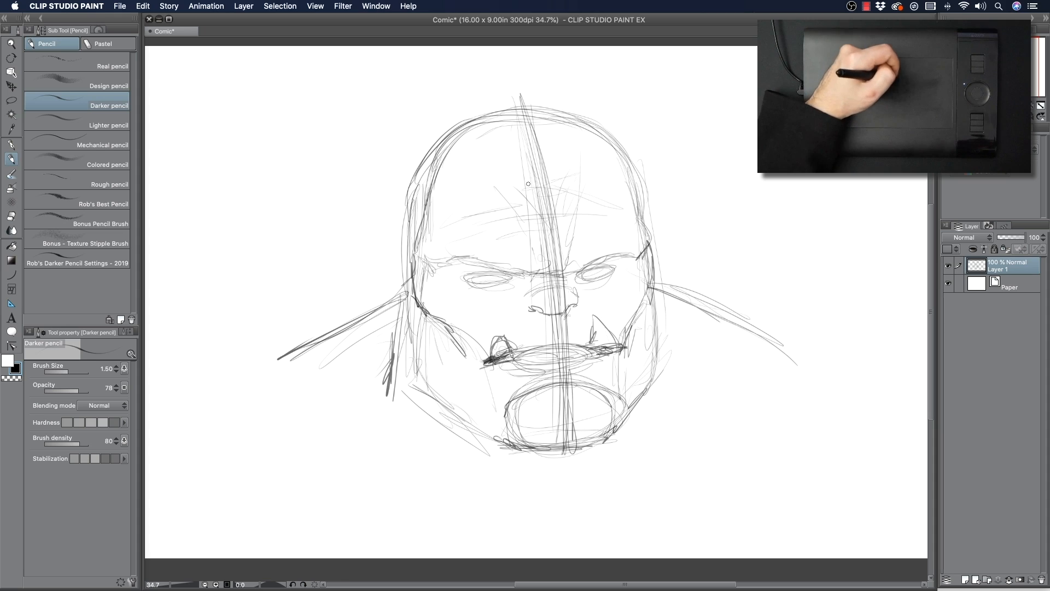
pyautogui.moveTo(599, 176); pyautogui.dragTo(466, 166)
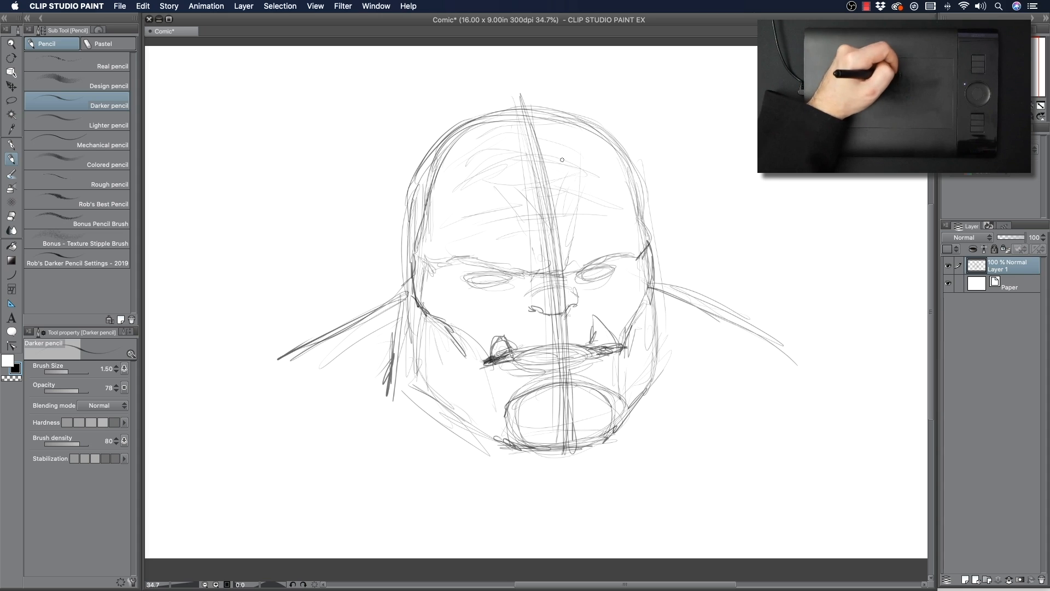
pyautogui.moveTo(517, 276)
pyautogui.mouseDown()
pyautogui.moveTo(490, 297)
pyautogui.moveTo(581, 275)
pyautogui.moveTo(601, 295)
pyautogui.mouseUp()
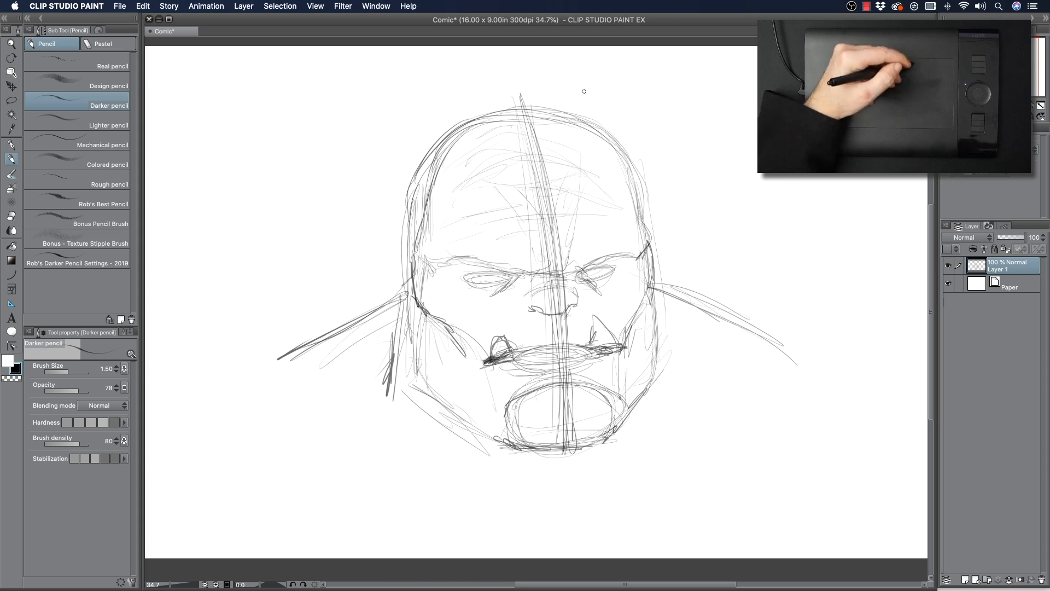
# - Draw large pointed ears on both sides of the head with inner ear lines
pyautogui.moveTo(415, 237)
pyautogui.mouseDown()
pyautogui.moveTo(363, 229)
pyautogui.moveTo(364, 248)
pyautogui.moveTo(408, 273)
pyautogui.moveTo(394, 309)
pyautogui.moveTo(413, 320)
pyautogui.mouseUp()
pyautogui.moveTo(638, 220)
pyautogui.mouseDown()
pyautogui.moveTo(711, 203)
pyautogui.moveTo(674, 243)
pyautogui.moveTo(656, 307)
pyautogui.moveTo(683, 248)
pyautogui.mouseUp()
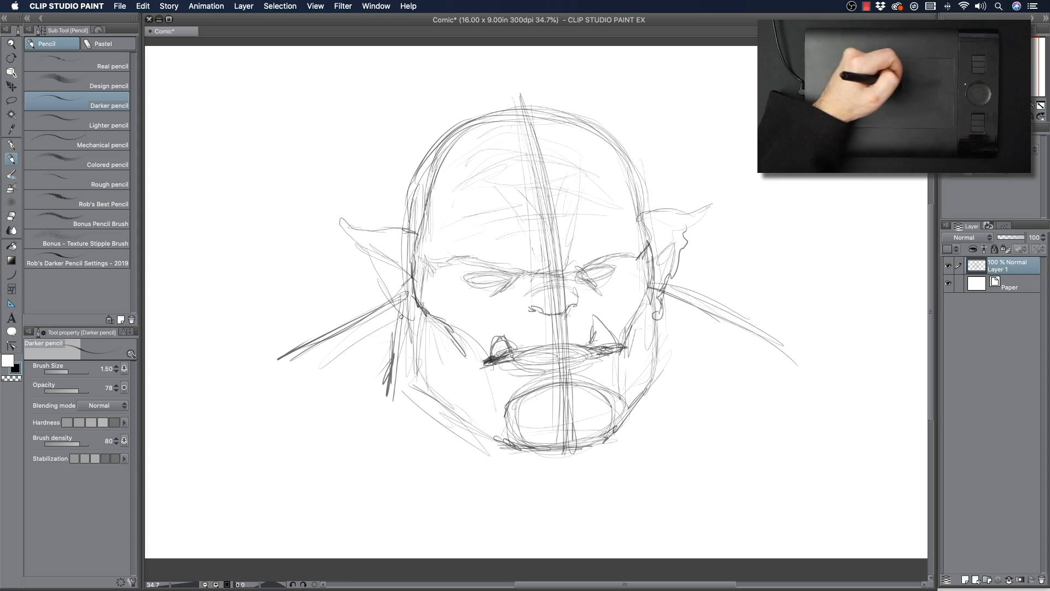
pyautogui.moveTo(378, 305)
pyautogui.mouseDown()
pyautogui.moveTo(391, 324)
pyautogui.moveTo(358, 247)
pyautogui.moveTo(388, 260)
pyautogui.moveTo(398, 310)
pyautogui.mouseUp()
pyautogui.moveTo(654, 261); pyautogui.dragTo(657, 302)
pyautogui.moveTo(495, 343); pyautogui.dragTo(511, 353)
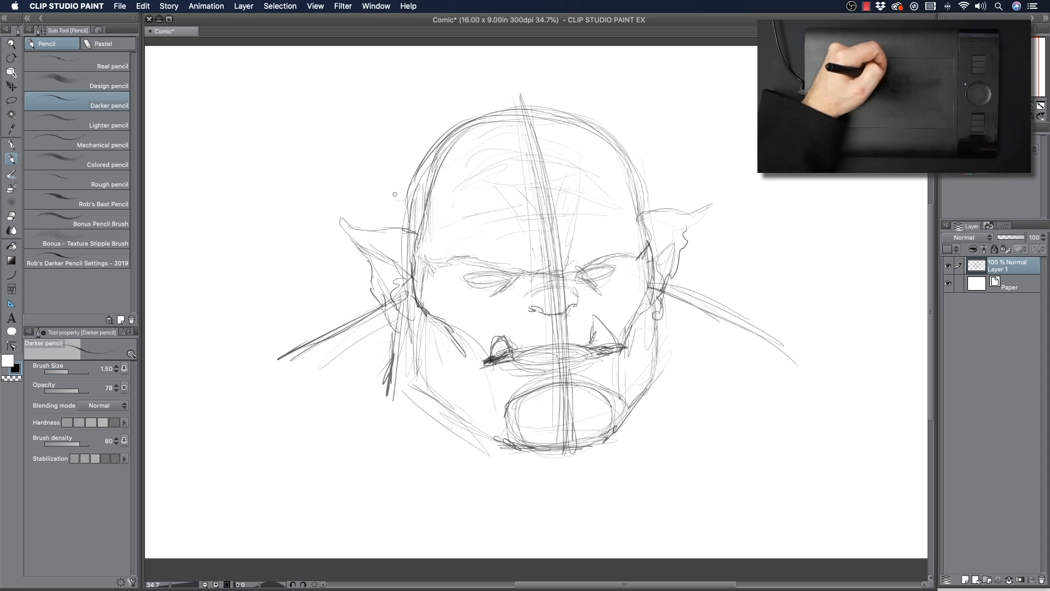
# - Add hoop earrings to both earlobes and small piercings to the upper right ear
pyautogui.moveTo(375, 310)
pyautogui.mouseDown()
pyautogui.moveTo(383, 331)
pyautogui.moveTo(376, 307)
pyautogui.mouseUp()
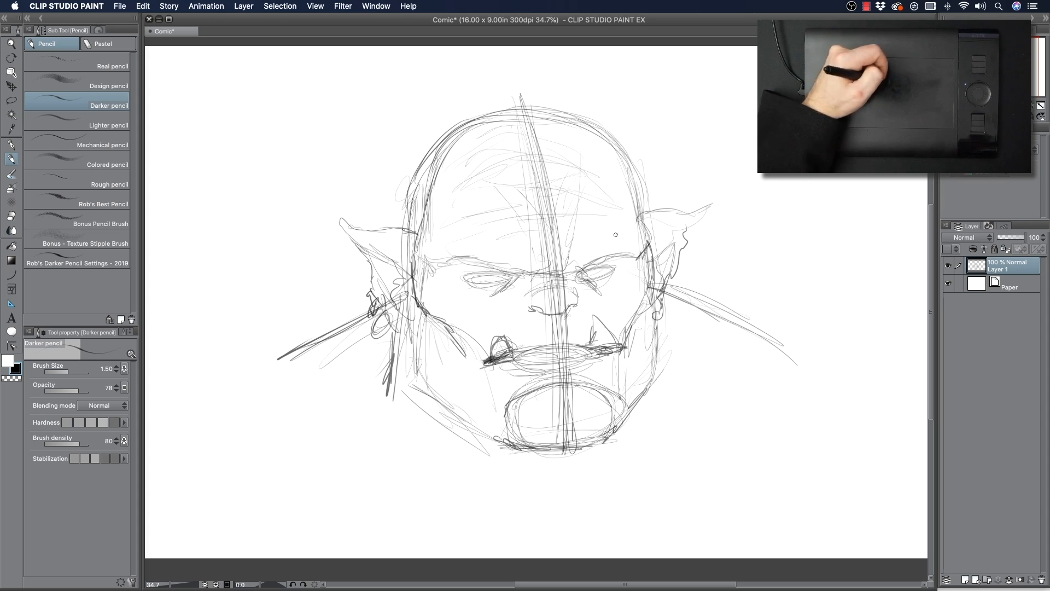
pyautogui.moveTo(673, 287); pyautogui.dragTo(658, 306)
pyautogui.moveTo(678, 240); pyautogui.dragTo(687, 228)
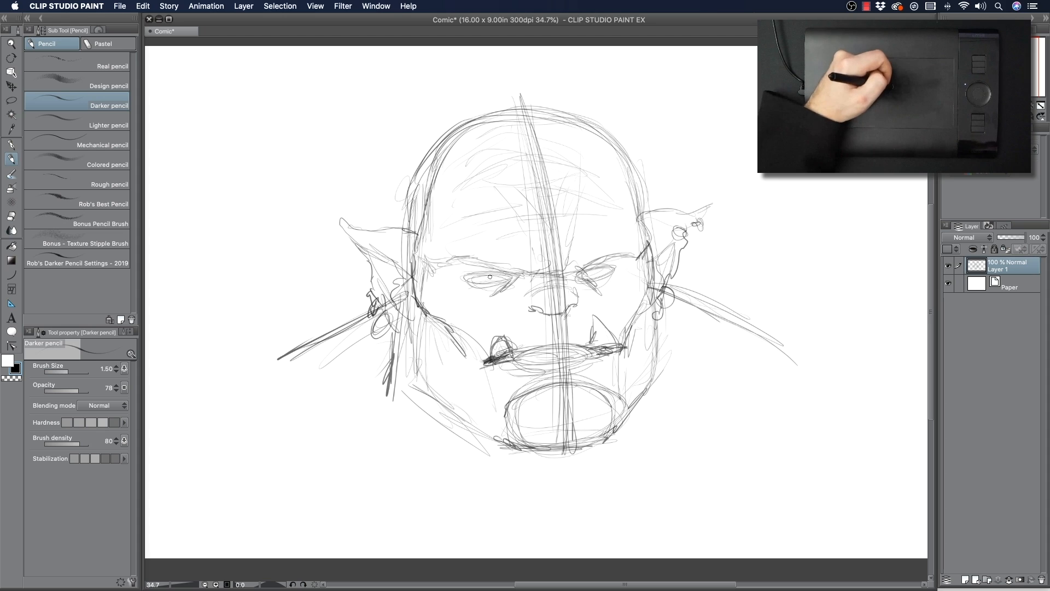
# - Refine the eyes, brow and nostrils, and add a crease by the right mouth corner
pyautogui.moveTo(491, 273); pyautogui.dragTo(473, 275)
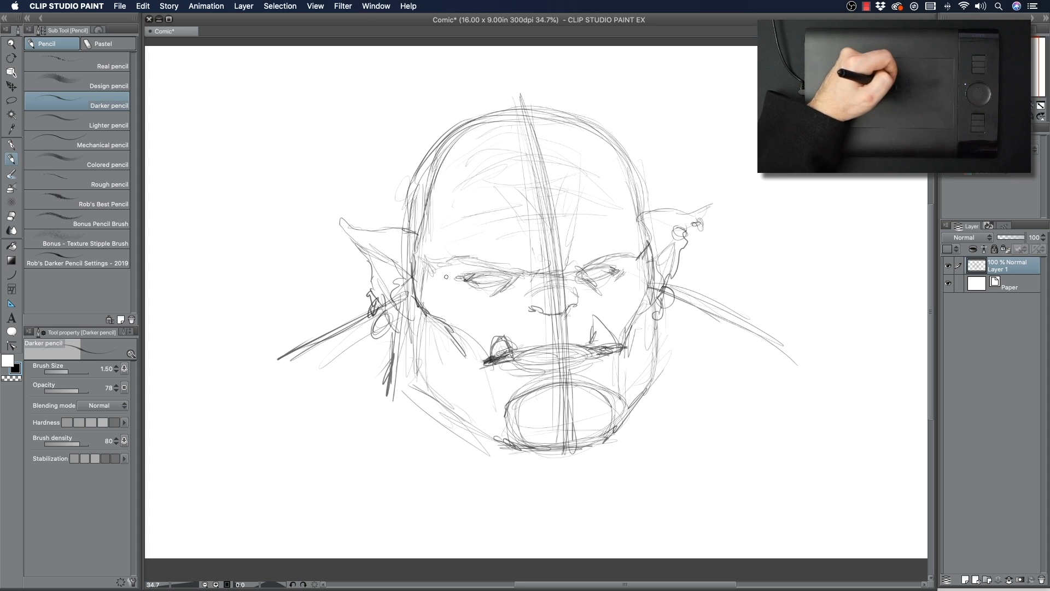
pyautogui.moveTo(477, 259)
pyautogui.mouseDown()
pyautogui.moveTo(449, 265)
pyautogui.moveTo(475, 257)
pyautogui.moveTo(559, 267)
pyautogui.mouseUp()
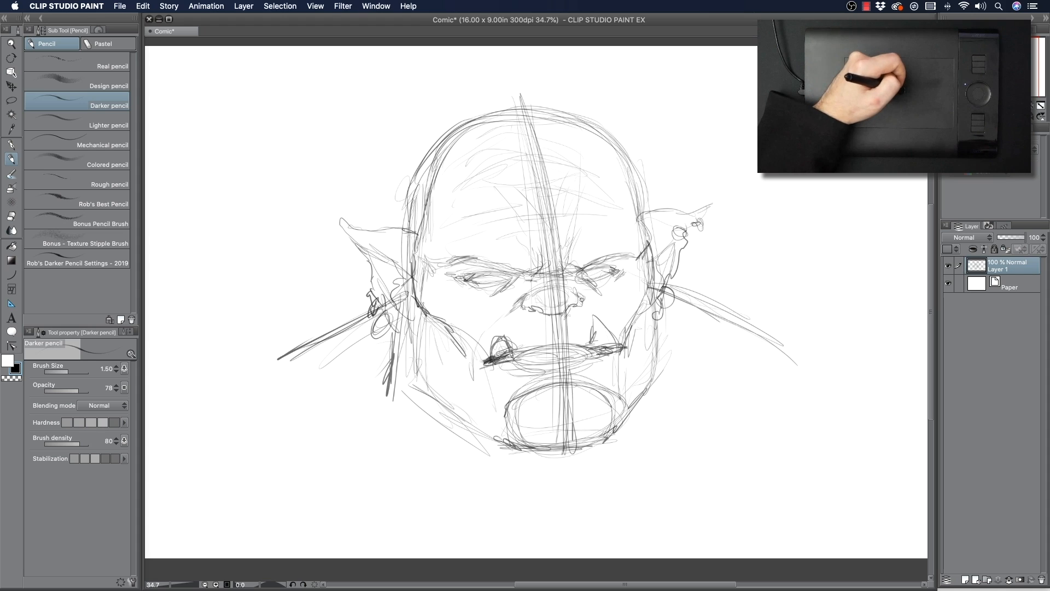
pyautogui.moveTo(623, 328); pyautogui.dragTo(629, 348)
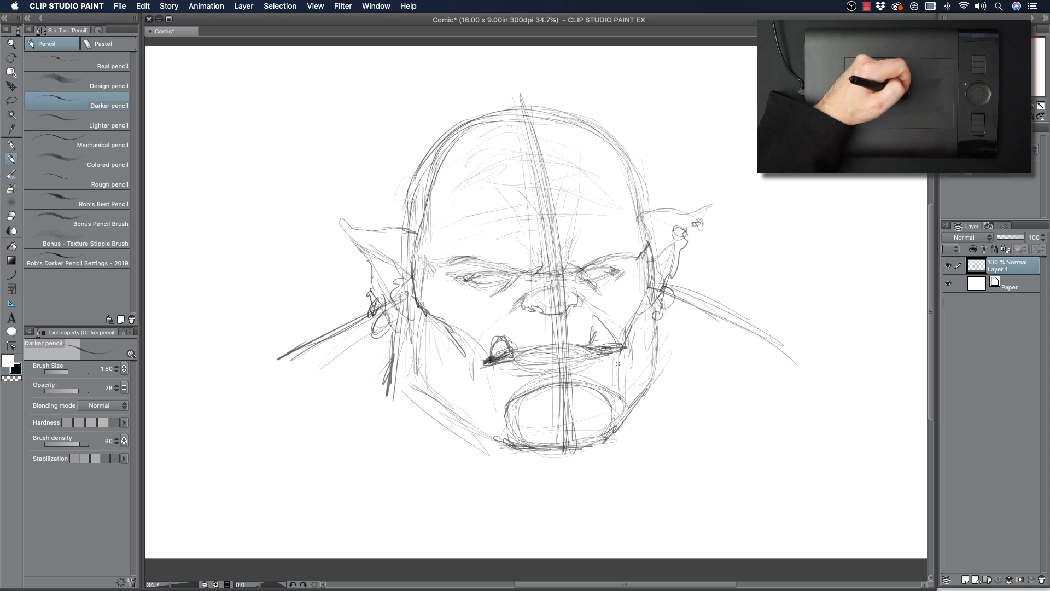
# - Strengthen the chin and jaw contours and sketch the thick neck lines converging below them
pyautogui.moveTo(472, 403)
pyautogui.mouseDown()
pyautogui.moveTo(488, 412)
pyautogui.moveTo(509, 402)
pyautogui.mouseUp()
pyautogui.moveTo(597, 392)
pyautogui.mouseDown()
pyautogui.moveTo(613, 409)
pyautogui.moveTo(627, 398)
pyautogui.mouseUp()
pyautogui.moveTo(587, 450)
pyautogui.mouseDown()
pyautogui.moveTo(498, 450)
pyautogui.moveTo(438, 396)
pyautogui.moveTo(420, 350)
pyautogui.moveTo(417, 376)
pyautogui.mouseUp()
pyautogui.moveTo(425, 411)
pyautogui.mouseDown()
pyautogui.moveTo(487, 484)
pyautogui.moveTo(546, 522)
pyautogui.moveTo(604, 450)
pyautogui.moveTo(570, 504)
pyautogui.moveTo(654, 365)
pyautogui.moveTo(649, 444)
pyautogui.mouseUp()
pyautogui.moveTo(644, 500); pyautogui.dragTo(635, 499)
pyautogui.moveTo(432, 423); pyautogui.dragTo(493, 461)
pyautogui.moveTo(413, 462)
pyautogui.mouseDown()
pyautogui.moveTo(383, 377)
pyautogui.moveTo(419, 461)
pyautogui.mouseUp()
pyautogui.moveTo(377, 375); pyautogui.dragTo(426, 472)
pyautogui.moveTo(464, 438); pyautogui.dragTo(528, 500)
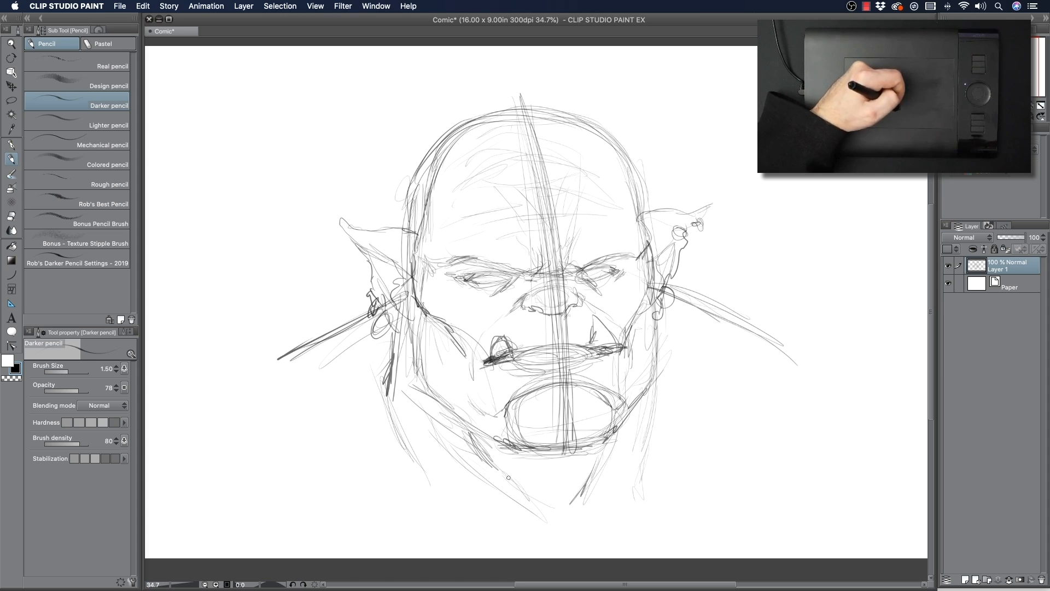
# - Sketch the neck muscles flaring from under the jaw toward both shoulders
pyautogui.moveTo(440, 479); pyautogui.dragTo(473, 513)
pyautogui.moveTo(439, 459); pyautogui.dragTo(419, 493)
pyautogui.moveTo(628, 447); pyautogui.dragTo(647, 484)
pyautogui.moveTo(669, 425); pyautogui.dragTo(646, 448)
pyautogui.moveTo(405, 395); pyautogui.dragTo(375, 459)
pyautogui.moveTo(361, 425); pyautogui.dragTo(318, 469)
pyautogui.moveTo(663, 436)
pyautogui.mouseDown()
pyautogui.moveTo(709, 477)
pyautogui.moveTo(725, 471)
pyautogui.moveTo(729, 484)
pyautogui.mouseUp()
# - Rough in the collar lines and the outer contours of both shoulders
pyautogui.moveTo(683, 492)
pyautogui.mouseDown()
pyautogui.moveTo(722, 484)
pyautogui.moveTo(586, 533)
pyautogui.moveTo(533, 535)
pyautogui.moveTo(315, 478)
pyautogui.mouseUp()
pyautogui.moveTo(296, 410); pyautogui.dragTo(315, 439)
pyautogui.moveTo(290, 357)
pyautogui.mouseDown()
pyautogui.moveTo(267, 386)
pyautogui.moveTo(245, 388)
pyautogui.mouseUp()
pyautogui.moveTo(772, 423); pyautogui.dragTo(660, 499)
pyautogui.moveTo(706, 449); pyautogui.dragTo(676, 484)
pyautogui.moveTo(711, 416); pyautogui.dragTo(719, 452)
# - Sketch the lower neckline converging in a V shape beneath the chin
pyautogui.moveTo(332, 460)
pyautogui.mouseDown()
pyautogui.moveTo(392, 468)
pyautogui.moveTo(498, 508)
pyautogui.mouseUp()
pyautogui.moveTo(508, 502); pyautogui.dragTo(564, 528)
pyautogui.moveTo(588, 525); pyautogui.dragTo(566, 538)
pyautogui.moveTo(628, 497); pyautogui.dragTo(598, 529)
pyautogui.moveTo(598, 448); pyautogui.dragTo(581, 474)
# - Restate the right jaw and the head's outer contour around the crown and temples
pyautogui.moveTo(611, 426)
pyautogui.mouseDown()
pyautogui.moveTo(649, 382)
pyautogui.moveTo(652, 349)
pyautogui.mouseUp()
pyautogui.moveTo(411, 189)
pyautogui.mouseDown()
pyautogui.moveTo(443, 144)
pyautogui.moveTo(535, 116)
pyautogui.moveTo(587, 114)
pyautogui.moveTo(629, 150)
pyautogui.mouseUp()
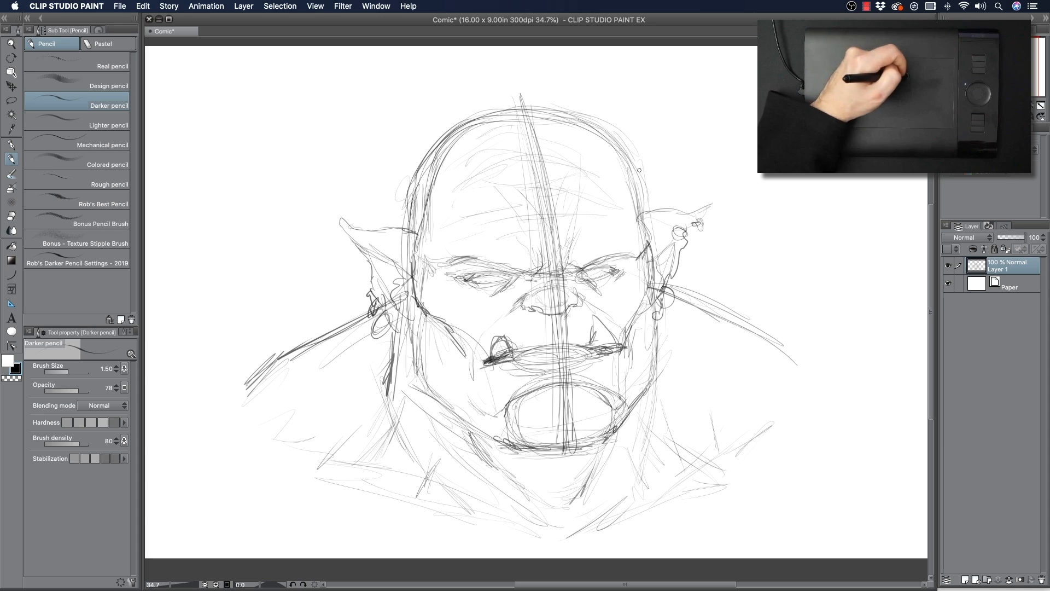
pyautogui.moveTo(643, 197); pyautogui.dragTo(656, 248)
pyautogui.moveTo(391, 228); pyautogui.dragTo(421, 225)
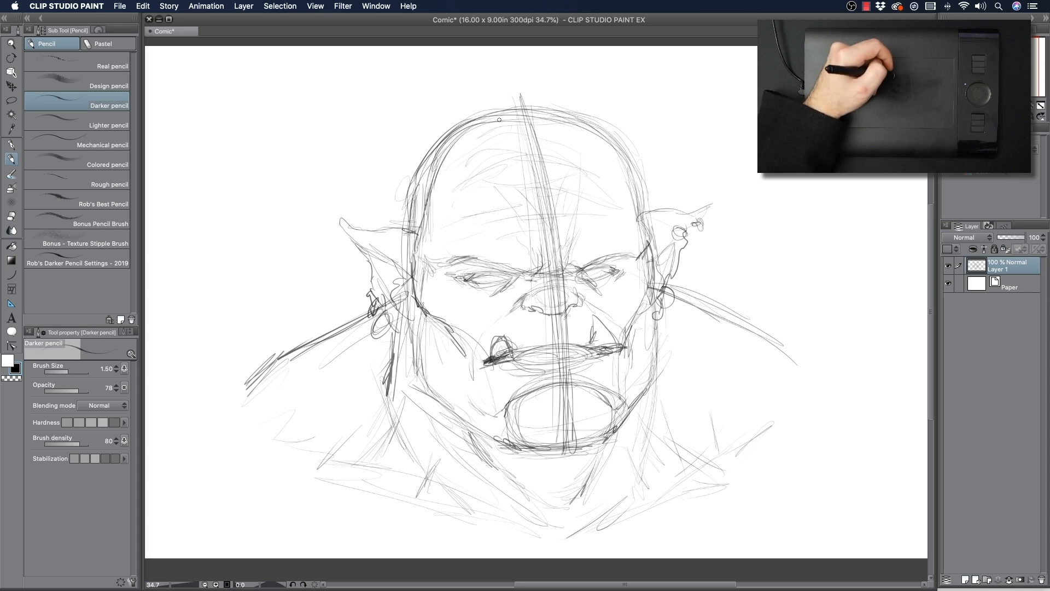
pyautogui.moveTo(425, 155); pyautogui.dragTo(415, 180)
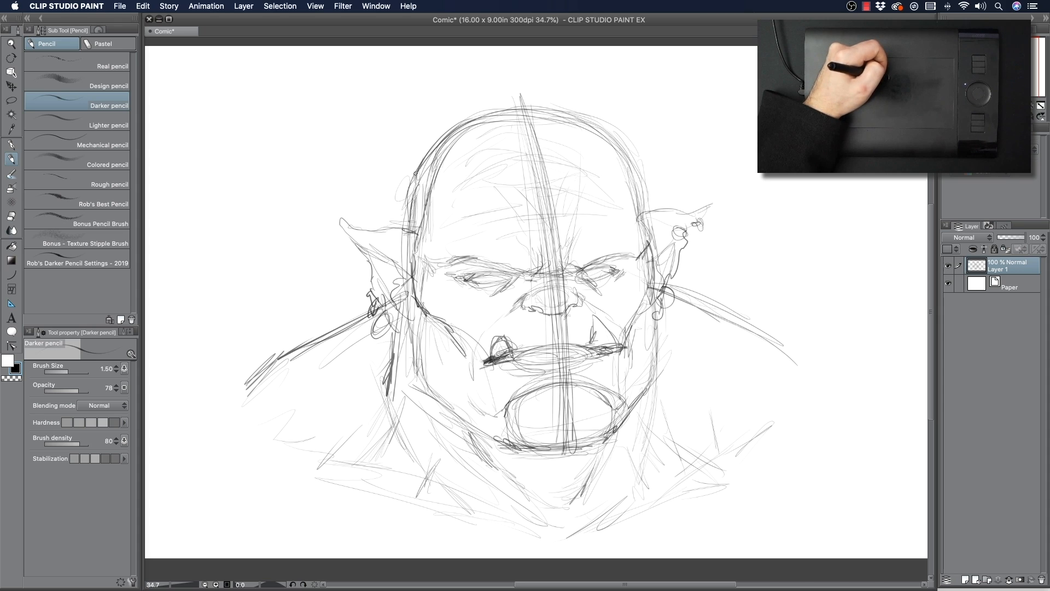
# - Sketch a V-shaped ridge band across the forehead with bumps at both temples
pyautogui.moveTo(492, 206); pyautogui.dragTo(451, 190)
pyautogui.moveTo(554, 219)
pyautogui.mouseDown()
pyautogui.moveTo(613, 182)
pyautogui.moveTo(631, 183)
pyautogui.moveTo(564, 220)
pyautogui.mouseUp()
pyautogui.moveTo(441, 188)
pyautogui.mouseDown()
pyautogui.moveTo(412, 189)
pyautogui.moveTo(533, 228)
pyautogui.moveTo(650, 174)
pyautogui.moveTo(633, 160)
pyautogui.moveTo(579, 186)
pyautogui.moveTo(506, 193)
pyautogui.moveTo(425, 173)
pyautogui.mouseUp()
pyautogui.moveTo(509, 191)
pyautogui.mouseDown()
pyautogui.moveTo(419, 166)
pyautogui.moveTo(402, 221)
pyautogui.moveTo(424, 174)
pyautogui.mouseUp()
pyautogui.moveTo(416, 230)
pyautogui.mouseDown()
pyautogui.moveTo(429, 196)
pyautogui.moveTo(536, 223)
pyautogui.moveTo(638, 181)
pyautogui.mouseUp()
# - Draw a tall pointed spike on top of the head with smaller spikes beside it
pyautogui.moveTo(510, 104)
pyautogui.mouseDown()
pyautogui.moveTo(515, 55)
pyautogui.moveTo(537, 115)
pyautogui.moveTo(516, 55)
pyautogui.moveTo(509, 109)
pyautogui.mouseUp()
pyautogui.moveTo(517, 64)
pyautogui.mouseDown()
pyautogui.moveTo(513, 113)
pyautogui.moveTo(495, 119)
pyautogui.moveTo(508, 96)
pyautogui.moveTo(488, 116)
pyautogui.moveTo(513, 101)
pyautogui.mouseUp()
pyautogui.moveTo(502, 96); pyautogui.dragTo(495, 114)
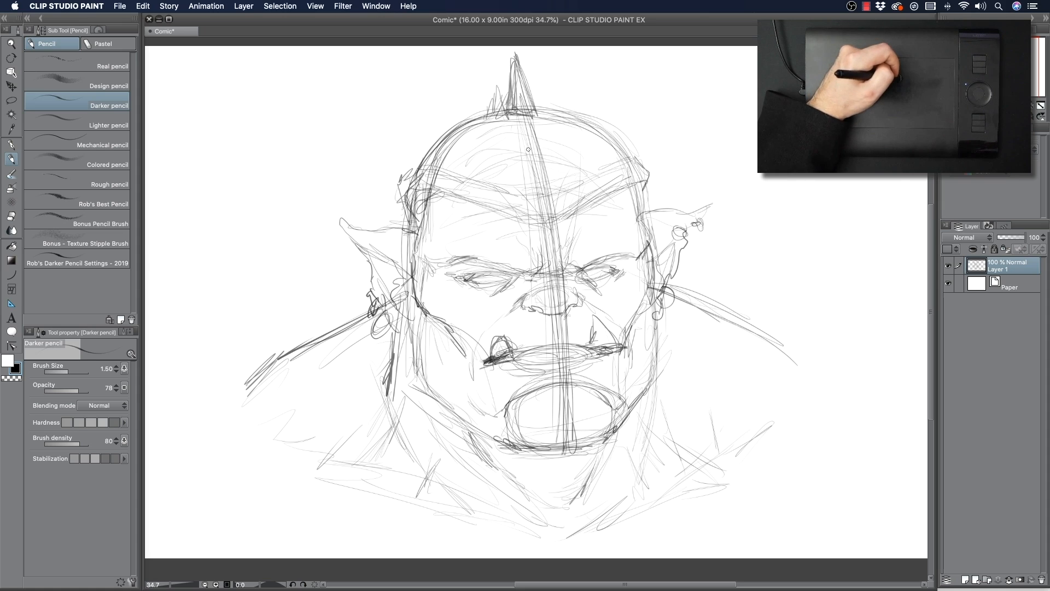
# - Draw a second spike on the upper forehead with curved contour strokes around its base
pyautogui.moveTo(526, 156)
pyautogui.mouseDown()
pyautogui.moveTo(539, 100)
pyautogui.moveTo(552, 154)
pyautogui.mouseUp()
pyautogui.moveTo(540, 105)
pyautogui.mouseDown()
pyautogui.moveTo(549, 147)
pyautogui.moveTo(531, 158)
pyautogui.moveTo(540, 85)
pyautogui.mouseUp()
pyautogui.moveTo(534, 152)
pyautogui.mouseDown()
pyautogui.moveTo(562, 154)
pyautogui.moveTo(522, 151)
pyautogui.moveTo(549, 160)
pyautogui.moveTo(525, 143)
pyautogui.moveTo(529, 157)
pyautogui.moveTo(550, 140)
pyautogui.moveTo(521, 149)
pyautogui.mouseUp()
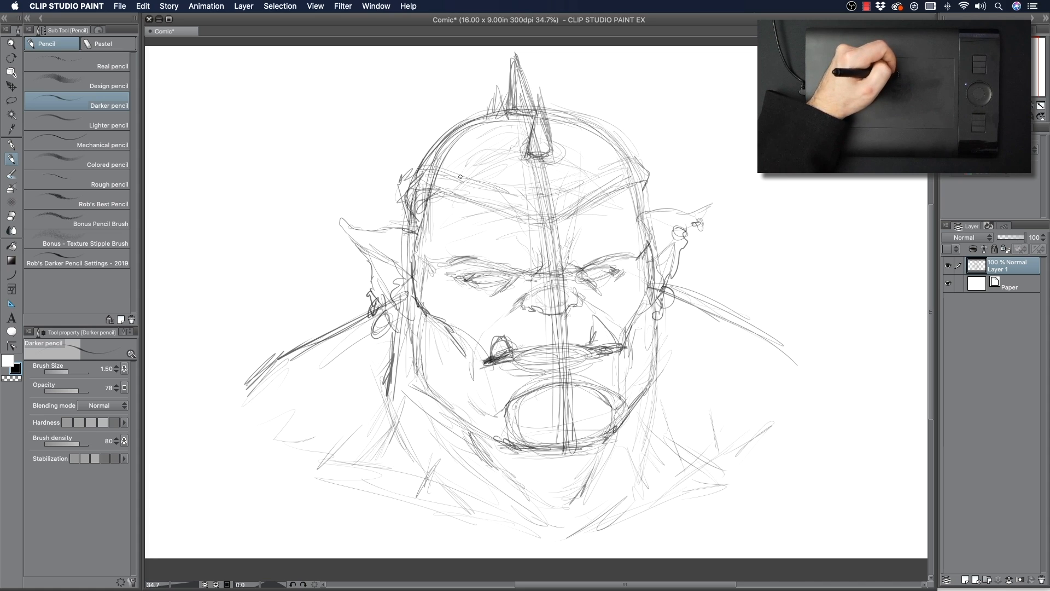
pyautogui.moveTo(458, 152)
pyautogui.mouseDown()
pyautogui.moveTo(528, 128)
pyautogui.moveTo(594, 144)
pyautogui.moveTo(587, 158)
pyautogui.mouseUp()
pyautogui.moveTo(587, 151); pyautogui.dragTo(513, 186)
# - Darken the outlines of both eyes and draw a jagged line down the cheek below the left eye
pyautogui.moveTo(499, 273)
pyautogui.mouseDown()
pyautogui.moveTo(510, 279)
pyautogui.moveTo(461, 278)
pyautogui.mouseUp()
pyautogui.moveTo(587, 269)
pyautogui.mouseDown()
pyautogui.moveTo(622, 264)
pyautogui.moveTo(586, 272)
pyautogui.moveTo(612, 274)
pyautogui.mouseUp()
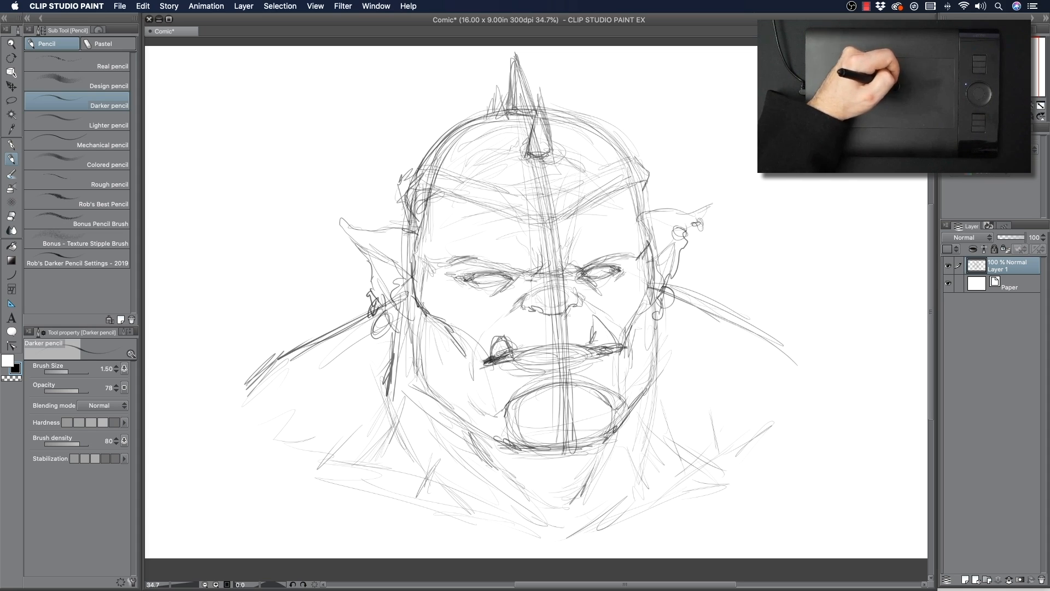
pyautogui.moveTo(466, 276)
pyautogui.mouseDown()
pyautogui.moveTo(506, 283)
pyautogui.moveTo(459, 286)
pyautogui.mouseUp()
pyautogui.moveTo(461, 284)
pyautogui.mouseDown()
pyautogui.moveTo(474, 283)
pyautogui.moveTo(459, 328)
pyautogui.mouseUp()
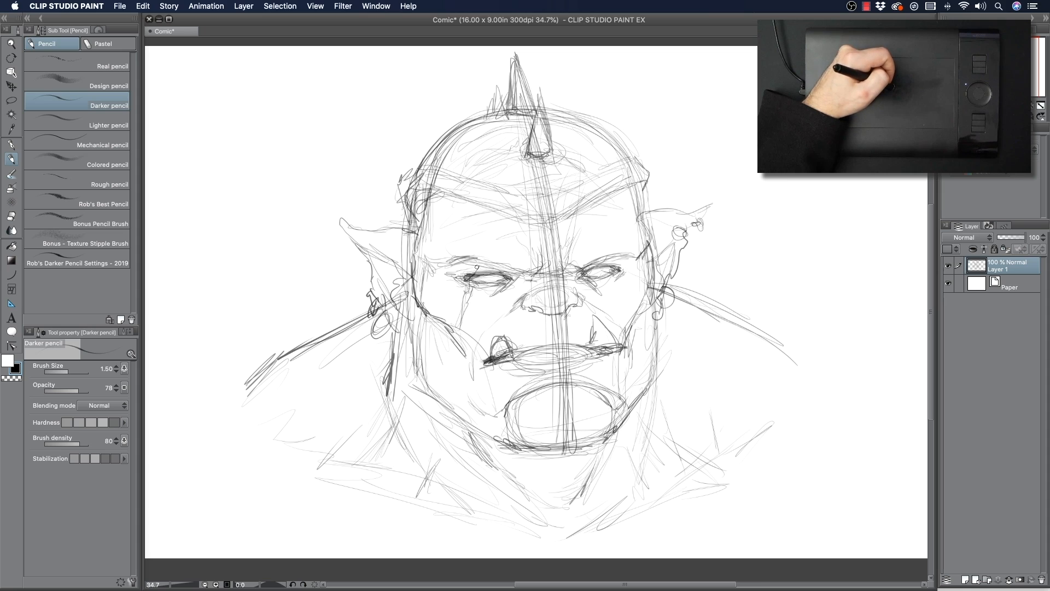
# - Add furrow lines above the left brow and light wrinkles across the lower forehead
pyautogui.moveTo(485, 259); pyautogui.dragTo(484, 249)
pyautogui.moveTo(500, 222)
pyautogui.mouseDown()
pyautogui.moveTo(484, 251)
pyautogui.moveTo(495, 240)
pyautogui.mouseUp()
pyautogui.moveTo(504, 257); pyautogui.dragTo(498, 265)
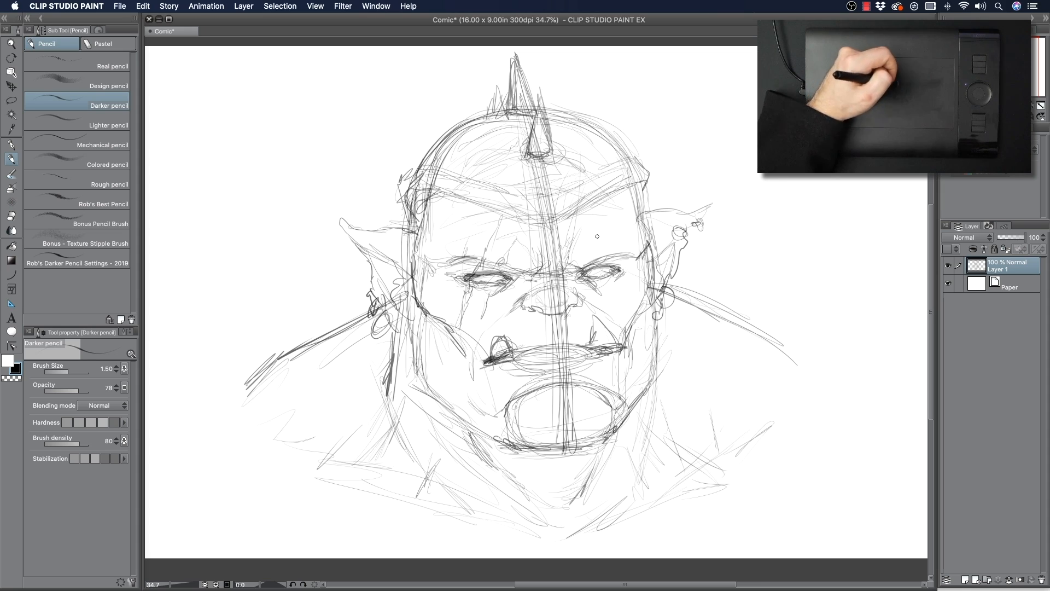
pyautogui.moveTo(486, 229); pyautogui.dragTo(440, 237)
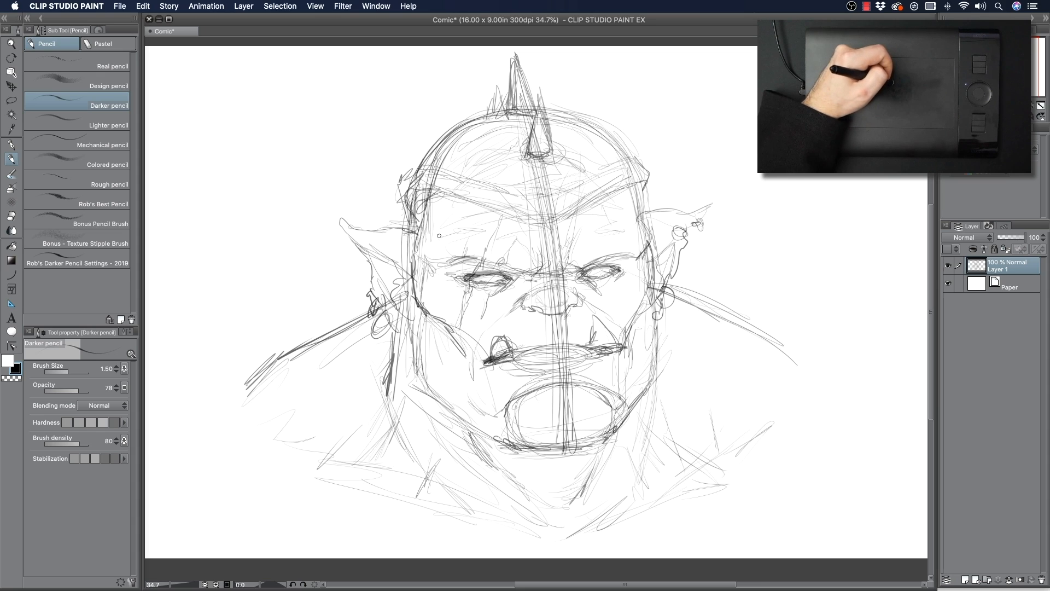
# - Darken the cheek folds on both sides of the mouth
pyautogui.moveTo(462, 330)
pyautogui.mouseDown()
pyautogui.moveTo(456, 360)
pyautogui.moveTo(469, 323)
pyautogui.mouseUp()
pyautogui.moveTo(631, 321); pyautogui.dragTo(630, 377)
pyautogui.moveTo(630, 321); pyautogui.dragTo(636, 358)
pyautogui.moveTo(611, 298); pyautogui.dragTo(628, 326)
pyautogui.moveTo(628, 323); pyautogui.dragTo(632, 347)
# - Scribble a pointed beard under the chin and strengthen the jaw contours on both sides
pyautogui.moveTo(515, 427)
pyautogui.mouseDown()
pyautogui.moveTo(520, 447)
pyautogui.moveTo(545, 457)
pyautogui.moveTo(559, 437)
pyautogui.moveTo(571, 462)
pyautogui.moveTo(590, 458)
pyautogui.moveTo(594, 437)
pyautogui.moveTo(535, 470)
pyautogui.moveTo(490, 437)
pyautogui.moveTo(509, 465)
pyautogui.moveTo(571, 462)
pyautogui.moveTo(561, 514)
pyautogui.moveTo(547, 482)
pyautogui.moveTo(547, 525)
pyautogui.moveTo(542, 476)
pyautogui.moveTo(580, 460)
pyautogui.moveTo(559, 516)
pyautogui.mouseUp()
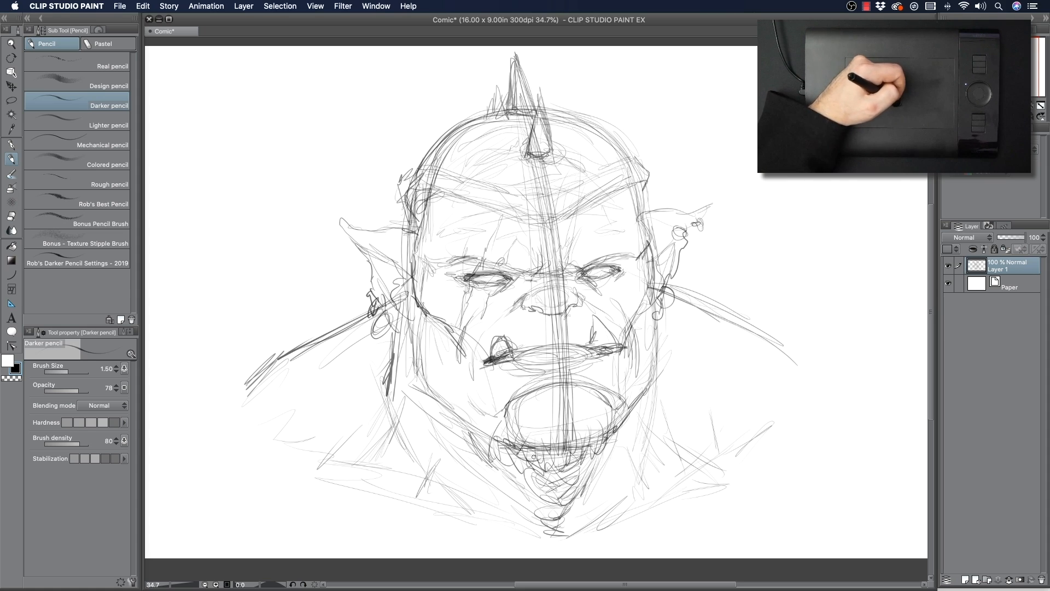
pyautogui.moveTo(486, 428)
pyautogui.mouseDown()
pyautogui.moveTo(495, 408)
pyautogui.moveTo(490, 440)
pyautogui.moveTo(597, 443)
pyautogui.moveTo(618, 424)
pyautogui.mouseUp()
pyautogui.moveTo(451, 415)
pyautogui.mouseDown()
pyautogui.moveTo(426, 389)
pyautogui.moveTo(417, 327)
pyautogui.mouseUp()
pyautogui.moveTo(637, 402)
pyautogui.mouseDown()
pyautogui.moveTo(655, 372)
pyautogui.moveTo(650, 290)
pyautogui.mouseUp()
# - Reinforce both sides of the neck and the V-shaped lines meeting below the beard
pyautogui.moveTo(386, 413); pyautogui.dragTo(362, 458)
pyautogui.moveTo(380, 430); pyautogui.dragTo(360, 470)
pyautogui.moveTo(403, 402)
pyautogui.mouseDown()
pyautogui.moveTo(467, 493)
pyautogui.moveTo(524, 539)
pyautogui.mouseUp()
pyautogui.moveTo(635, 459)
pyautogui.mouseDown()
pyautogui.moveTo(583, 505)
pyautogui.moveTo(615, 503)
pyautogui.moveTo(608, 527)
pyautogui.mouseUp()
pyautogui.moveTo(706, 475); pyautogui.dragTo(590, 543)
pyautogui.moveTo(428, 508); pyautogui.dragTo(513, 541)
# - Strengthen the left collar line and add muscle strokes on the left side of the neck
pyautogui.moveTo(503, 528); pyautogui.dragTo(315, 465)
pyautogui.moveTo(347, 427)
pyautogui.mouseDown()
pyautogui.moveTo(313, 464)
pyautogui.moveTo(342, 471)
pyautogui.moveTo(309, 476)
pyautogui.moveTo(346, 473)
pyautogui.mouseUp()
pyautogui.moveTo(390, 444)
pyautogui.mouseDown()
pyautogui.moveTo(367, 487)
pyautogui.moveTo(418, 443)
pyautogui.moveTo(424, 424)
pyautogui.mouseUp()
pyautogui.moveTo(426, 400); pyautogui.dragTo(420, 489)
# - Darken the right collar line and the sloping top contours of both shoulders
pyautogui.moveTo(684, 485); pyautogui.dragTo(780, 424)
pyautogui.moveTo(675, 311)
pyautogui.mouseDown()
pyautogui.moveTo(741, 327)
pyautogui.moveTo(797, 365)
pyautogui.mouseUp()
pyautogui.moveTo(361, 310); pyautogui.dragTo(279, 358)
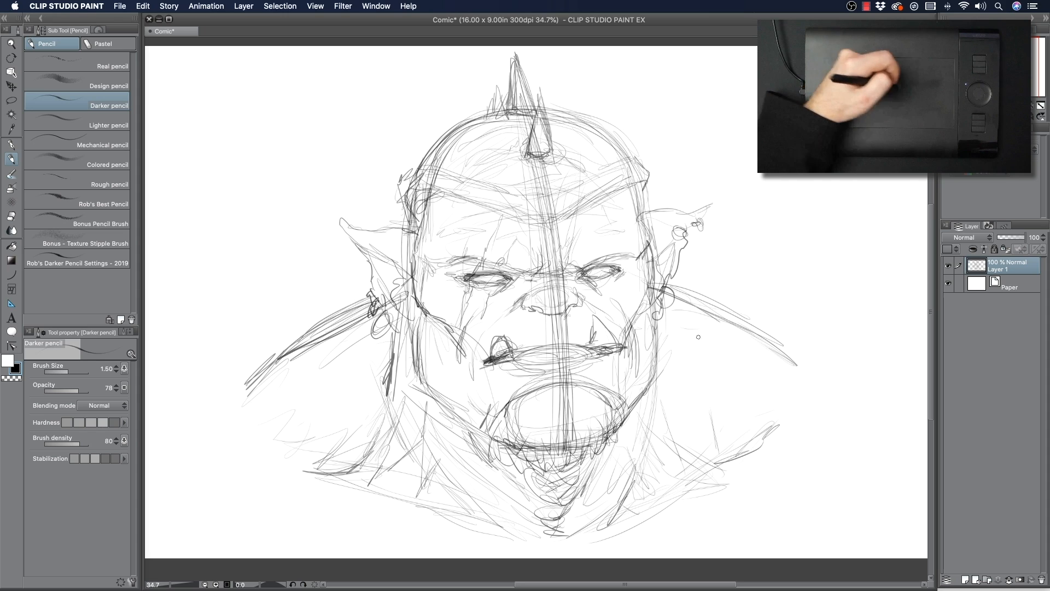
# - Extend both shoulder slopes outward and add short strokes below the point where the neck lines meet
pyautogui.moveTo(715, 315); pyautogui.dragTo(824, 379)
pyautogui.moveTo(249, 375); pyautogui.dragTo(229, 395)
pyautogui.moveTo(549, 545); pyautogui.dragTo(555, 557)
# - Darken the jaw contours and cheek strokes on both sides and add muscle lines running down the left side of the neck
pyautogui.moveTo(396, 402); pyautogui.dragTo(422, 458)
pyautogui.moveTo(404, 387); pyautogui.dragTo(437, 446)
pyautogui.moveTo(411, 366)
pyautogui.mouseDown()
pyautogui.moveTo(421, 395)
pyautogui.moveTo(464, 419)
pyautogui.mouseUp()
pyautogui.moveTo(639, 401)
pyautogui.mouseDown()
pyautogui.moveTo(656, 363)
pyautogui.moveTo(654, 303)
pyautogui.mouseUp()
pyautogui.moveTo(428, 370); pyautogui.dragTo(430, 381)
pyautogui.moveTo(426, 334)
pyautogui.mouseDown()
pyautogui.moveTo(427, 376)
pyautogui.moveTo(461, 385)
pyautogui.mouseUp()
pyautogui.moveTo(636, 376); pyautogui.dragTo(638, 387)
pyautogui.moveTo(637, 377)
pyautogui.mouseDown()
pyautogui.moveTo(646, 385)
pyautogui.moveTo(657, 360)
pyautogui.moveTo(654, 307)
pyautogui.mouseUp()
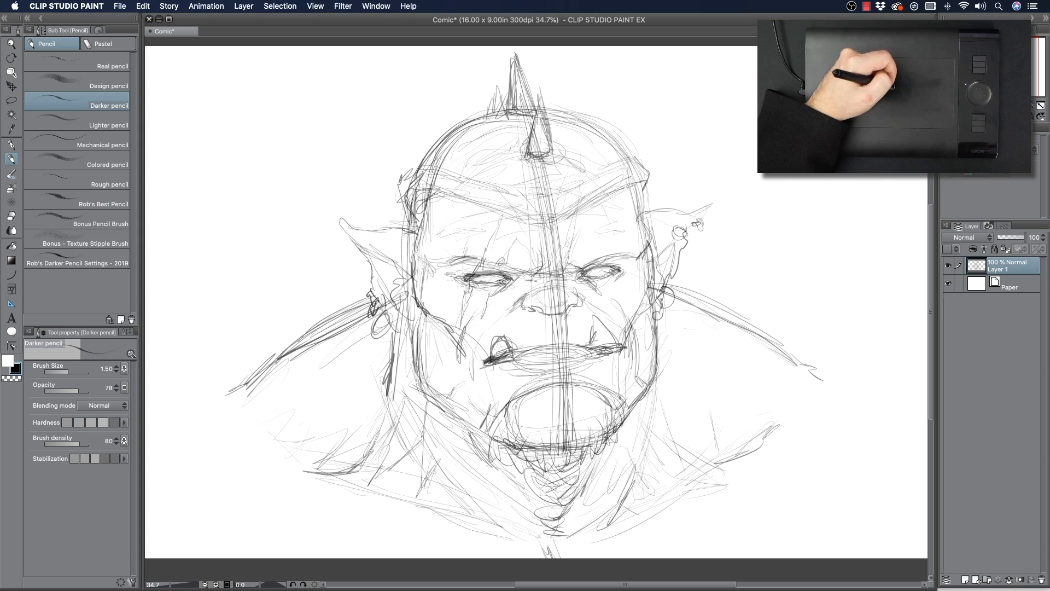
# - Strengthen both angry brow lines and add short wrinkle strokes across the forehead and temples
pyautogui.moveTo(498, 262); pyautogui.dragTo(517, 270)
pyautogui.moveTo(506, 264)
pyautogui.mouseDown()
pyautogui.moveTo(519, 269)
pyautogui.moveTo(467, 254)
pyautogui.moveTo(438, 262)
pyautogui.mouseUp()
pyautogui.moveTo(589, 266)
pyautogui.mouseDown()
pyautogui.moveTo(626, 247)
pyautogui.moveTo(646, 255)
pyautogui.moveTo(610, 255)
pyautogui.moveTo(570, 274)
pyautogui.moveTo(538, 241)
pyautogui.moveTo(571, 229)
pyautogui.moveTo(501, 229)
pyautogui.moveTo(547, 225)
pyautogui.mouseUp()
pyautogui.moveTo(517, 227); pyautogui.dragTo(495, 231)
pyautogui.moveTo(607, 225); pyautogui.dragTo(583, 238)
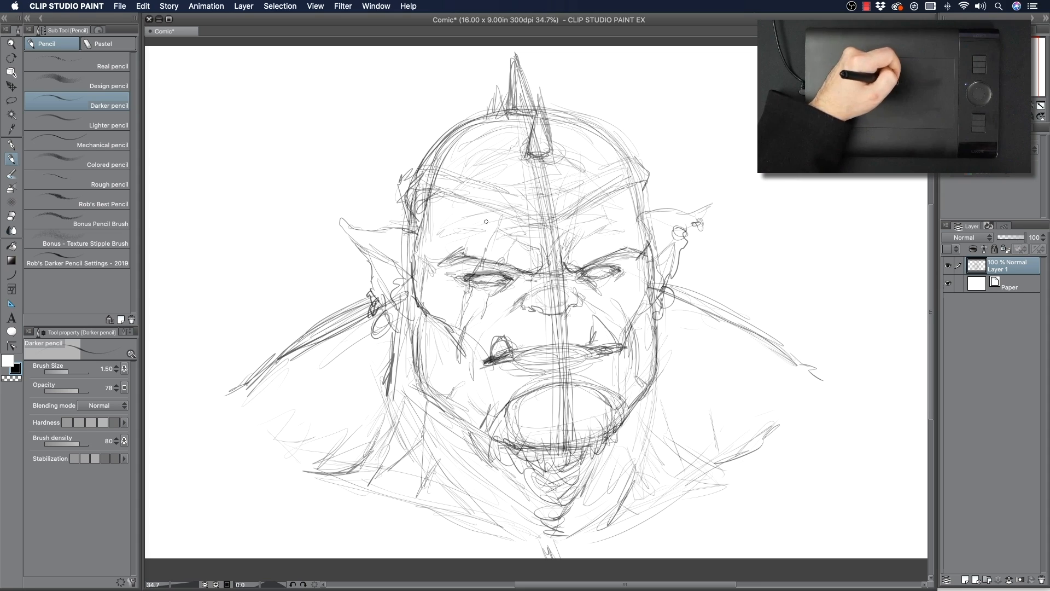
pyautogui.moveTo(451, 228); pyautogui.dragTo(435, 250)
pyautogui.moveTo(622, 219)
pyautogui.mouseDown()
pyautogui.moveTo(647, 242)
pyautogui.moveTo(635, 207)
pyautogui.mouseUp()
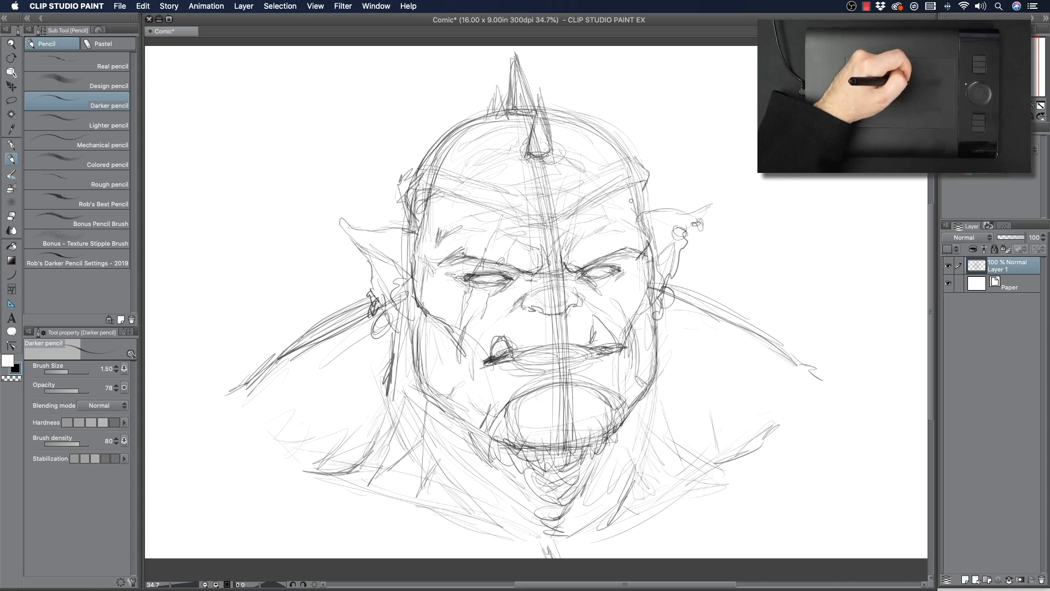
pyautogui.moveTo(427, 230)
pyautogui.mouseDown()
pyautogui.moveTo(438, 205)
pyautogui.moveTo(432, 220)
pyautogui.mouseUp()
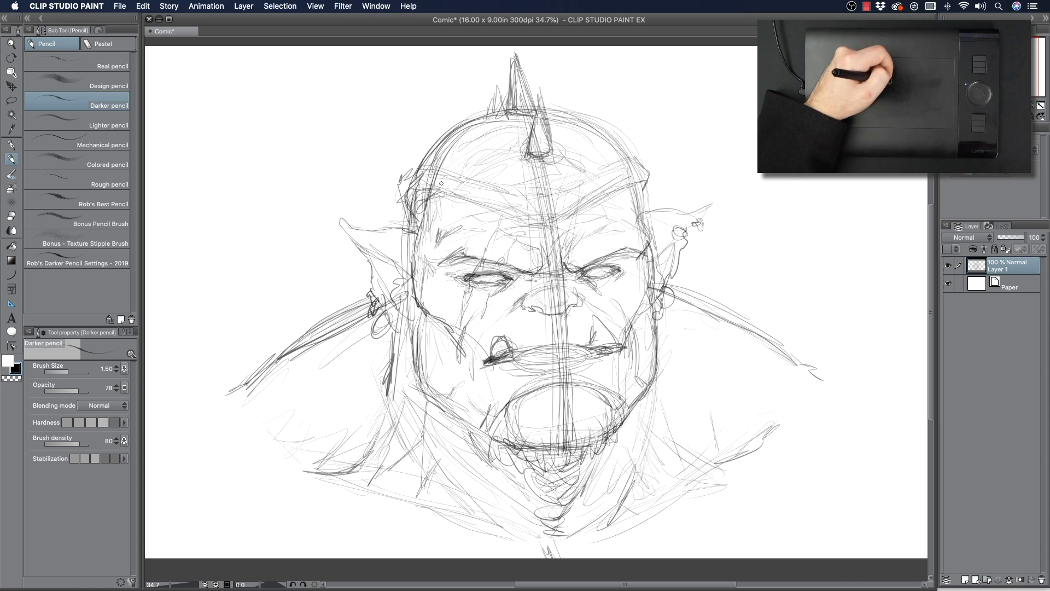
pyautogui.moveTo(630, 220); pyautogui.dragTo(623, 194)
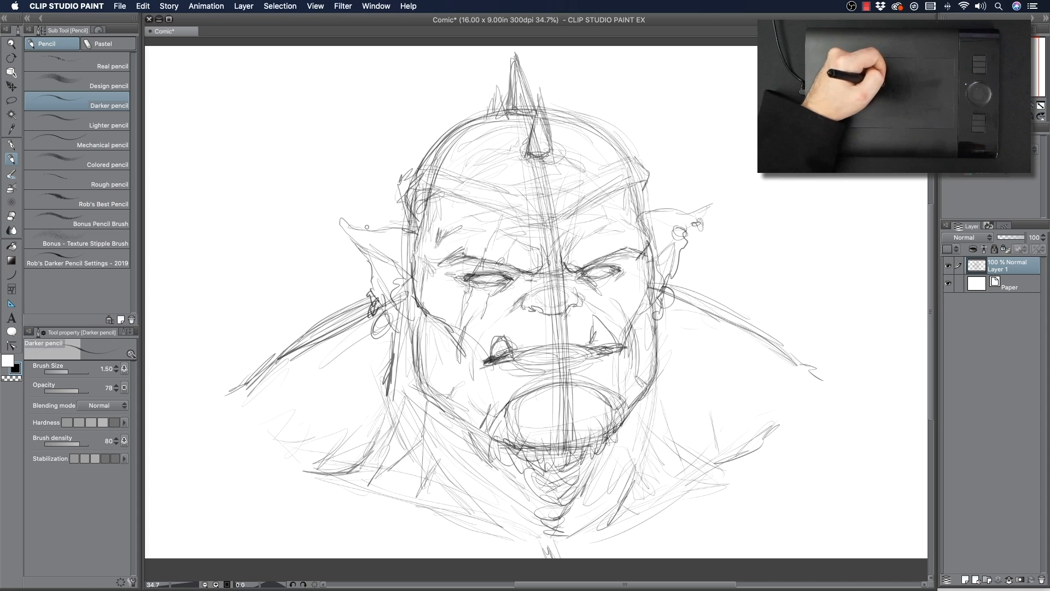
# - Sharpen both pointed ear tips and reinforce the neck and collar lines sloping toward the base of the neck
pyautogui.moveTo(394, 227)
pyautogui.mouseDown()
pyautogui.moveTo(356, 223)
pyautogui.moveTo(346, 205)
pyautogui.moveTo(342, 222)
pyautogui.moveTo(375, 232)
pyautogui.moveTo(343, 219)
pyautogui.mouseUp()
pyautogui.moveTo(678, 205)
pyautogui.mouseDown()
pyautogui.moveTo(707, 197)
pyautogui.moveTo(677, 260)
pyautogui.mouseUp()
pyautogui.moveTo(661, 309); pyautogui.dragTo(656, 349)
pyautogui.moveTo(670, 424); pyautogui.dragTo(712, 447)
pyautogui.moveTo(711, 455); pyautogui.dragTo(691, 463)
pyautogui.moveTo(637, 486); pyautogui.dragTo(573, 546)
pyautogui.moveTo(505, 533); pyautogui.dragTo(533, 545)
pyautogui.moveTo(450, 457); pyautogui.dragTo(406, 485)
pyautogui.moveTo(353, 432)
pyautogui.mouseDown()
pyautogui.moveTo(307, 460)
pyautogui.moveTo(344, 483)
pyautogui.mouseUp()
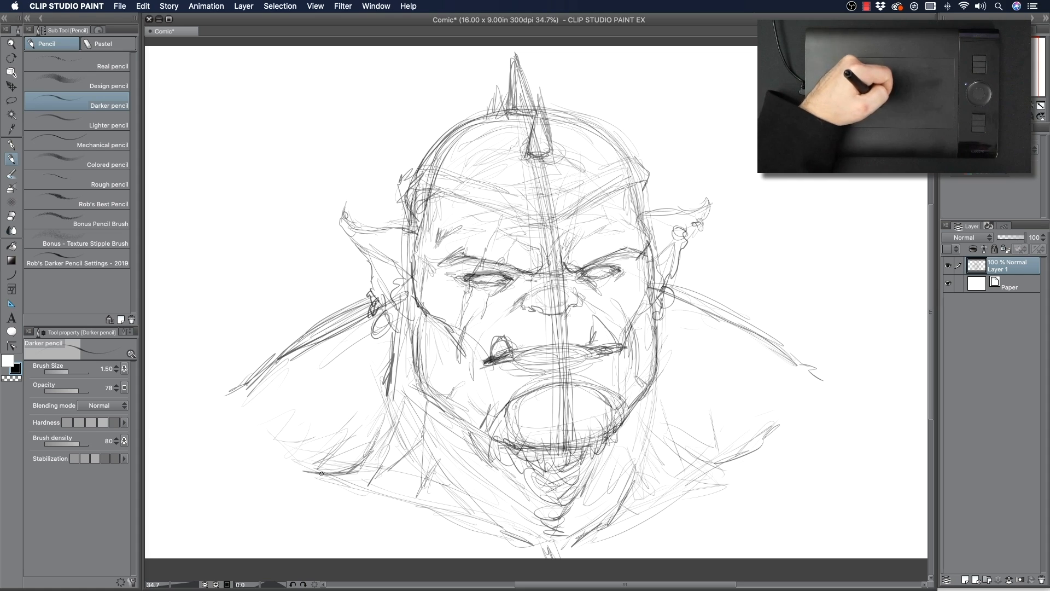
# - Mark the armpit creases at the outer ends of both collar lines
pyautogui.moveTo(295, 458); pyautogui.dragTo(273, 470)
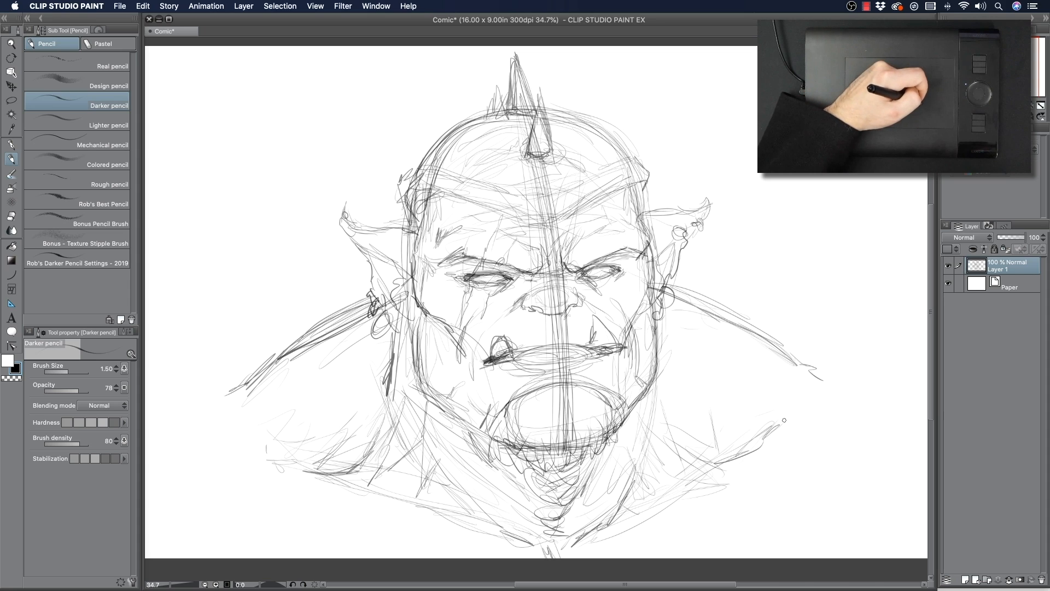
pyautogui.moveTo(791, 409); pyautogui.dragTo(765, 449)
pyautogui.moveTo(285, 454)
pyautogui.mouseDown()
pyautogui.moveTo(273, 464)
pyautogui.moveTo(298, 464)
pyautogui.mouseUp()
# - Sketch light chest lines below the collar on both sides and extend the shoulder ends outward
pyautogui.moveTo(378, 520); pyautogui.dragTo(328, 527)
pyautogui.moveTo(453, 515); pyautogui.dragTo(293, 534)
pyautogui.moveTo(740, 523); pyautogui.dragTo(717, 530)
pyautogui.moveTo(789, 537)
pyautogui.mouseDown()
pyautogui.moveTo(709, 509)
pyautogui.moveTo(636, 513)
pyautogui.mouseUp()
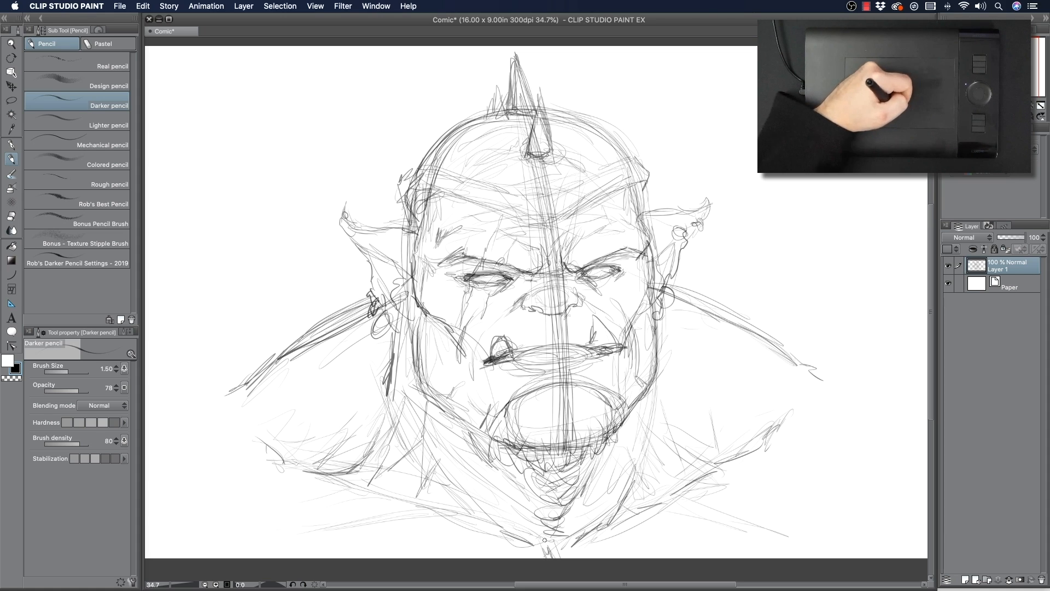
pyautogui.moveTo(204, 392); pyautogui.dragTo(235, 385)
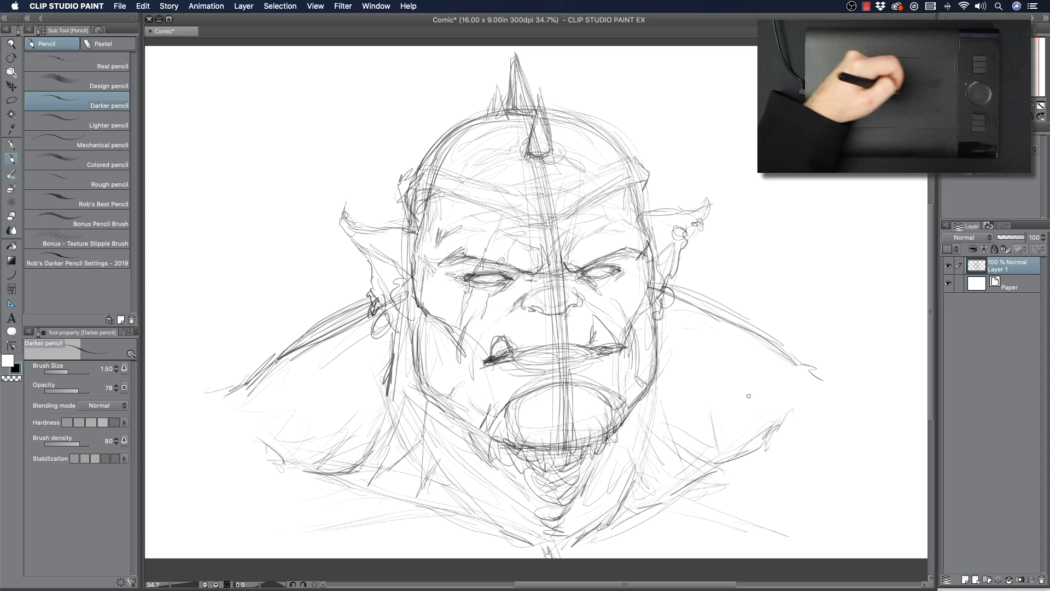
pyautogui.moveTo(814, 373); pyautogui.dragTo(857, 383)
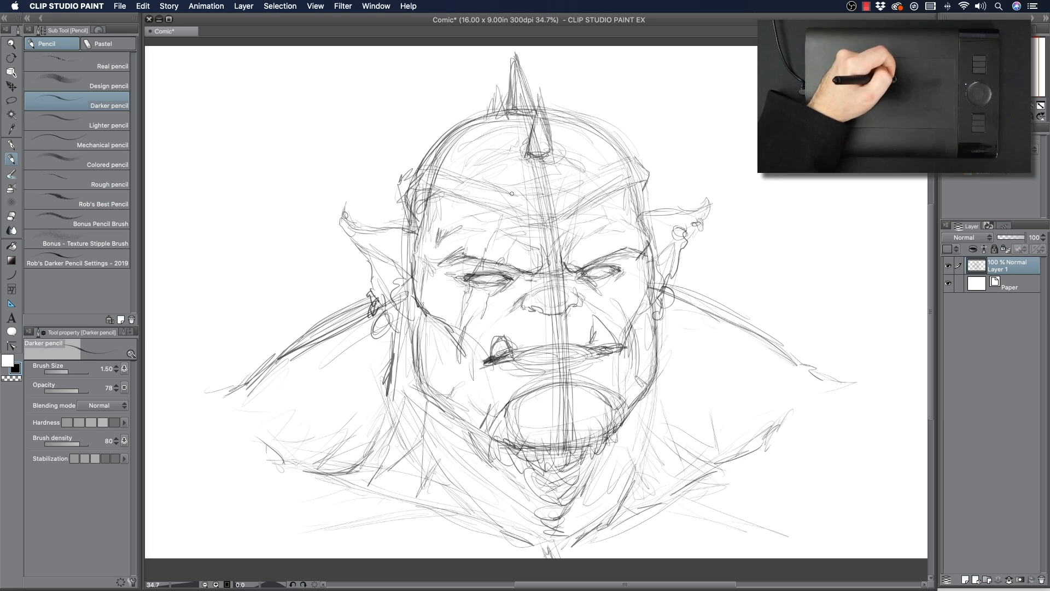
# - Refine the right eye and right tusk and add curved strokes around the top of the chin
pyautogui.moveTo(602, 128)
pyautogui.mouseDown()
pyautogui.moveTo(628, 157)
pyautogui.moveTo(641, 207)
pyautogui.mouseUp()
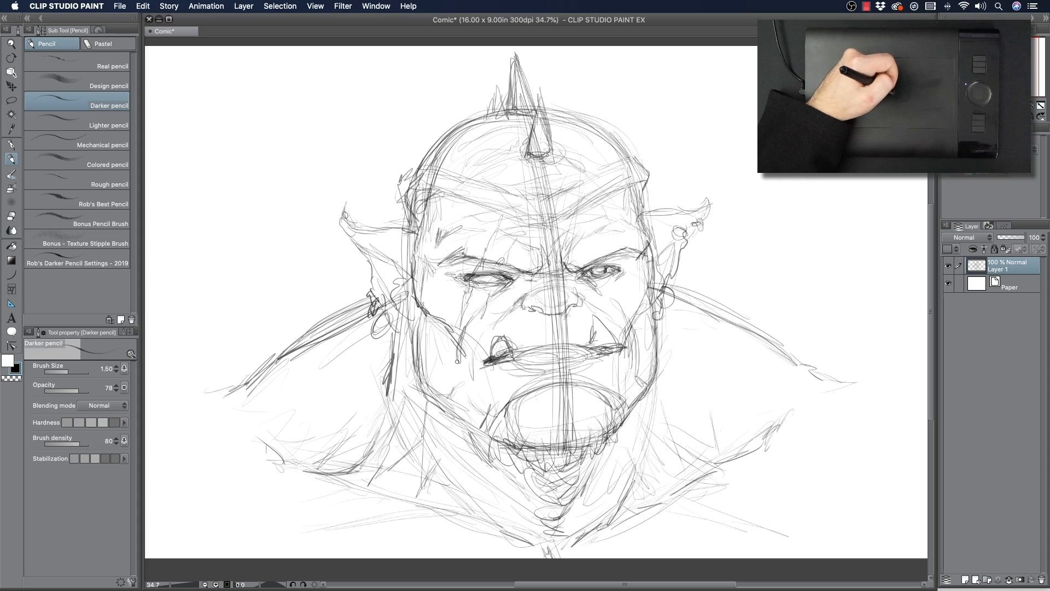
pyautogui.moveTo(472, 351)
pyautogui.mouseDown()
pyautogui.moveTo(475, 379)
pyautogui.moveTo(469, 365)
pyautogui.moveTo(590, 341)
pyautogui.mouseUp()
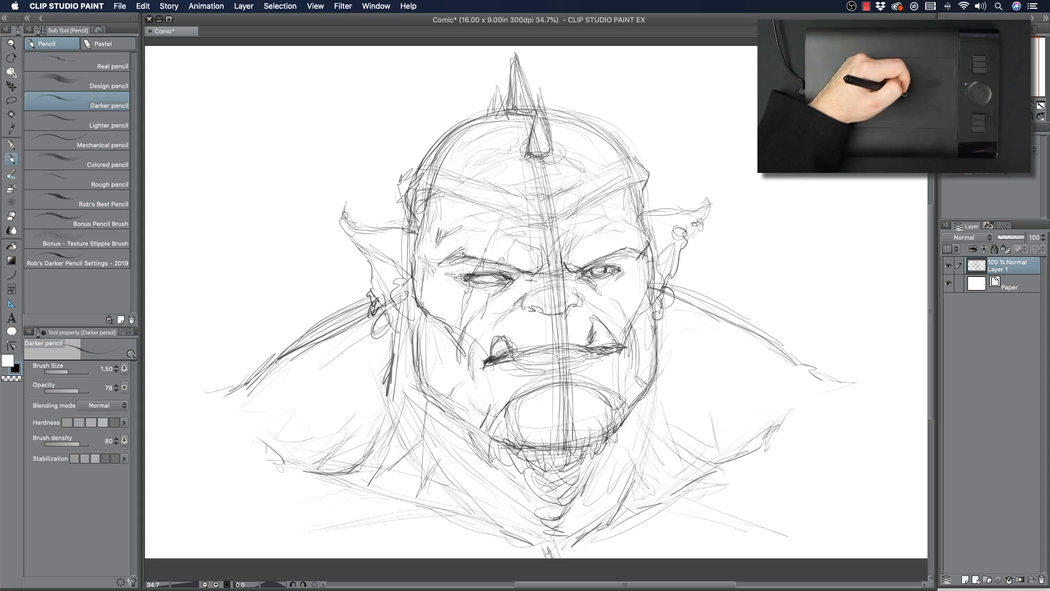
pyautogui.moveTo(534, 385)
pyautogui.mouseDown()
pyautogui.moveTo(503, 400)
pyautogui.moveTo(472, 388)
pyautogui.moveTo(562, 383)
pyautogui.mouseUp()
pyautogui.moveTo(485, 394); pyautogui.dragTo(506, 404)
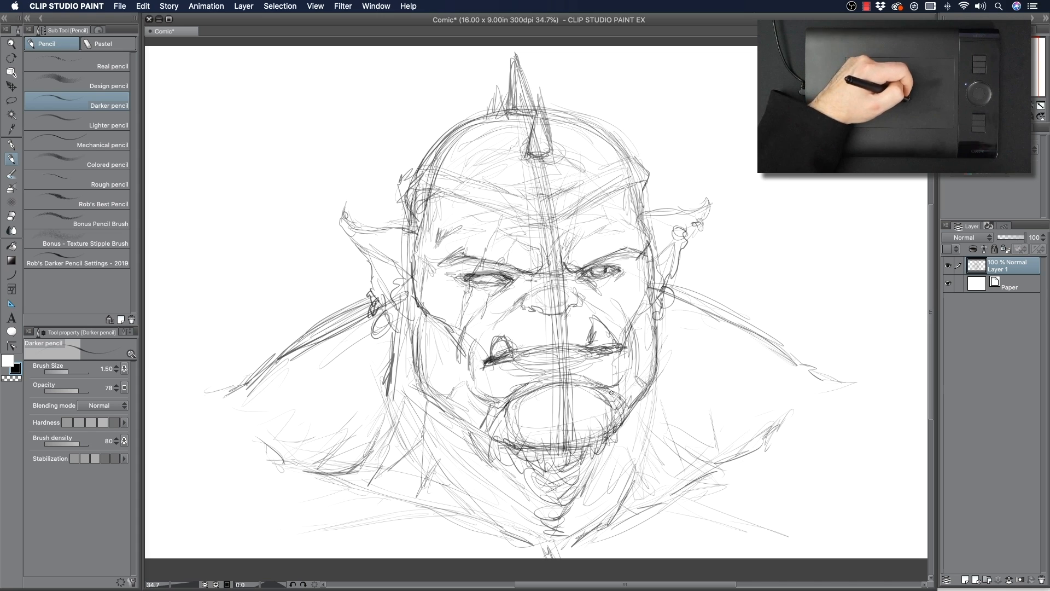
# - Reinforce the left cheek and jaw line and the neck contours on both sides
pyautogui.moveTo(418, 350)
pyautogui.mouseDown()
pyautogui.moveTo(453, 404)
pyautogui.moveTo(477, 417)
pyautogui.mouseUp()
pyautogui.moveTo(424, 446); pyautogui.dragTo(460, 474)
pyautogui.moveTo(429, 437)
pyautogui.mouseDown()
pyautogui.moveTo(494, 489)
pyautogui.moveTo(517, 525)
pyautogui.mouseUp()
pyautogui.moveTo(622, 474)
pyautogui.mouseDown()
pyautogui.moveTo(649, 421)
pyautogui.moveTo(636, 450)
pyautogui.mouseUp()
pyautogui.moveTo(656, 385); pyautogui.dragTo(647, 428)
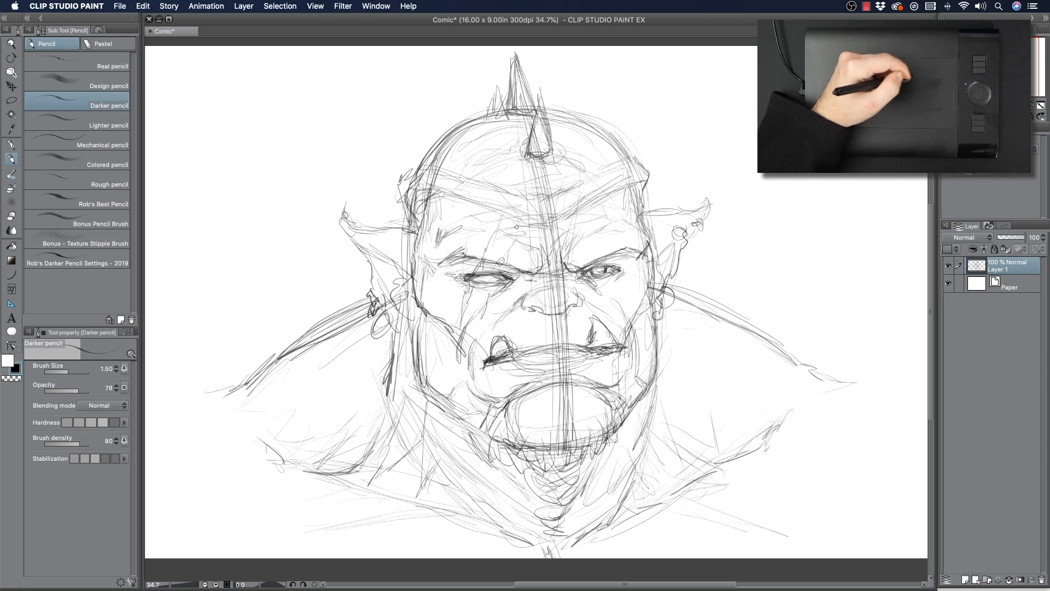
# - Duplicate Layer 1 and hide the original layer
pyautogui.moveTo(1011, 272)
pyautogui.mouseDown()
pyautogui.moveTo(998, 434)
pyautogui.moveTo(965, 579)
pyautogui.mouseUp()
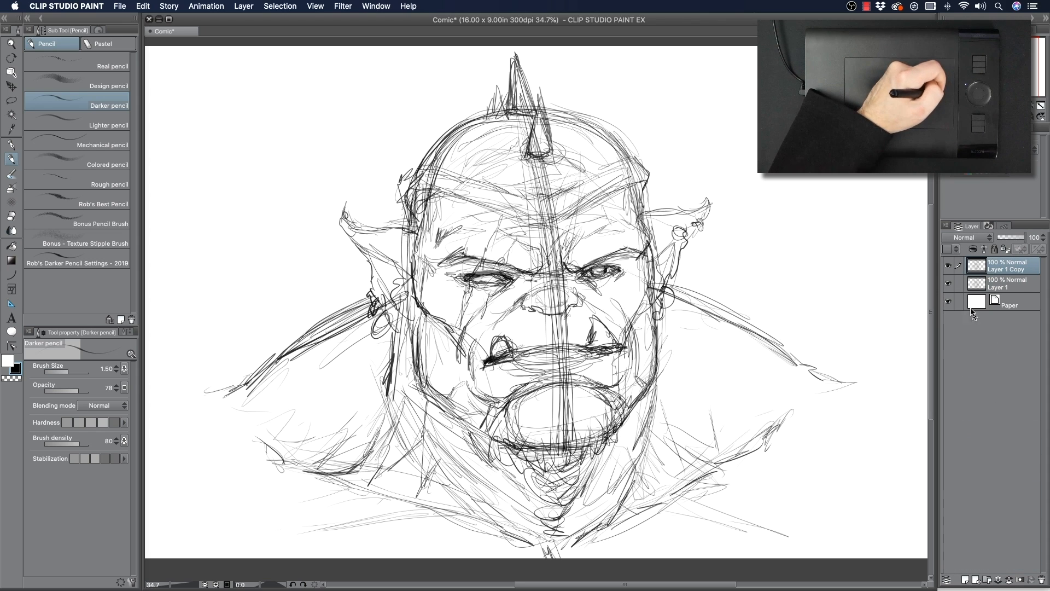
pyautogui.click(950, 286)
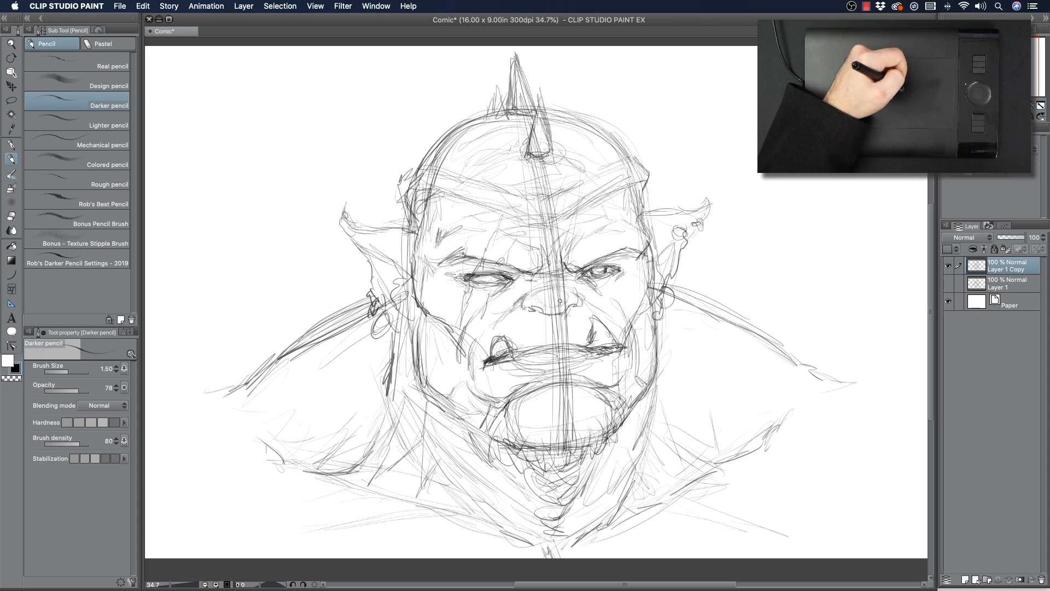
# - Fade the sketch copy to 27% opacity, merge a new blank layer down into it, and check it by toggling its visibility
pyautogui.click(1012, 238)
pyautogui.click(1005, 237)
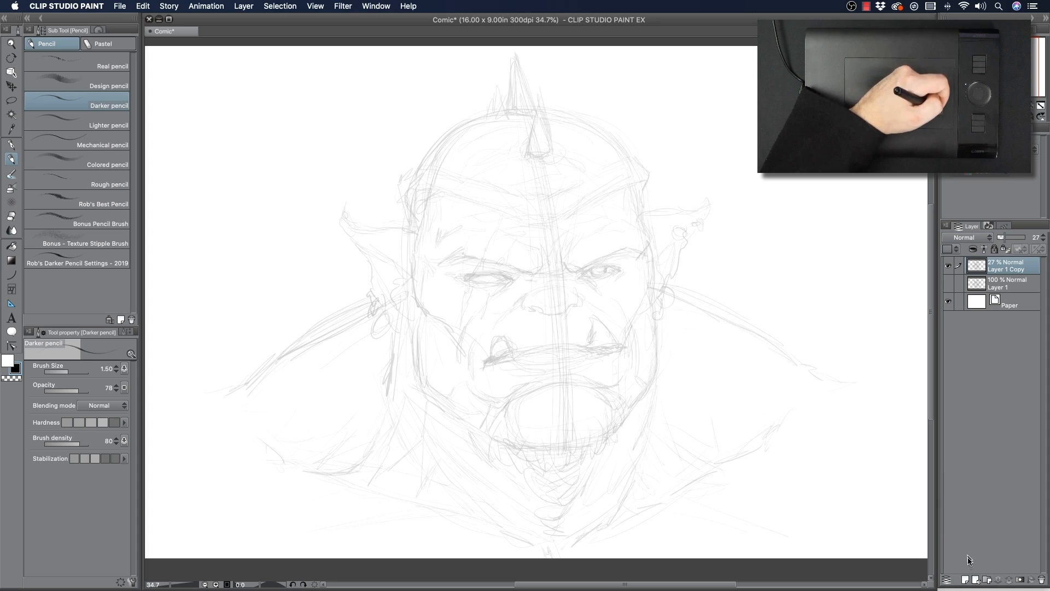
pyautogui.click(965, 579)
pyautogui.press('super+e')
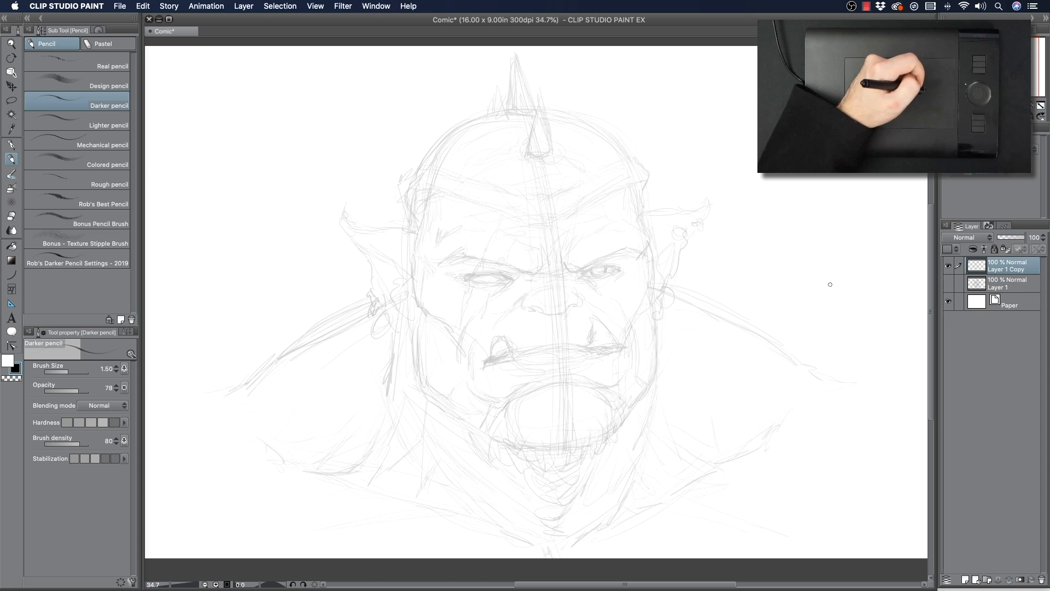
pyautogui.click(948, 266)
pyautogui.click(948, 267)
pyautogui.click(948, 266)
pyautogui.click(948, 267)
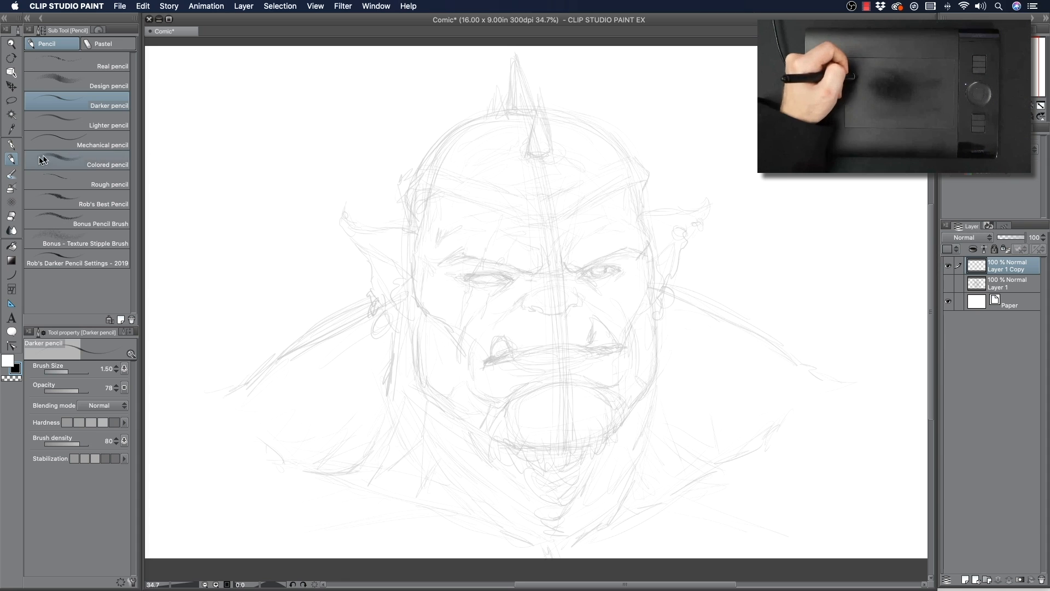
# - Draw the dark upper lid and corner of the right eye over the faded sketch with the Darker pencil
pyautogui.click(11, 44)
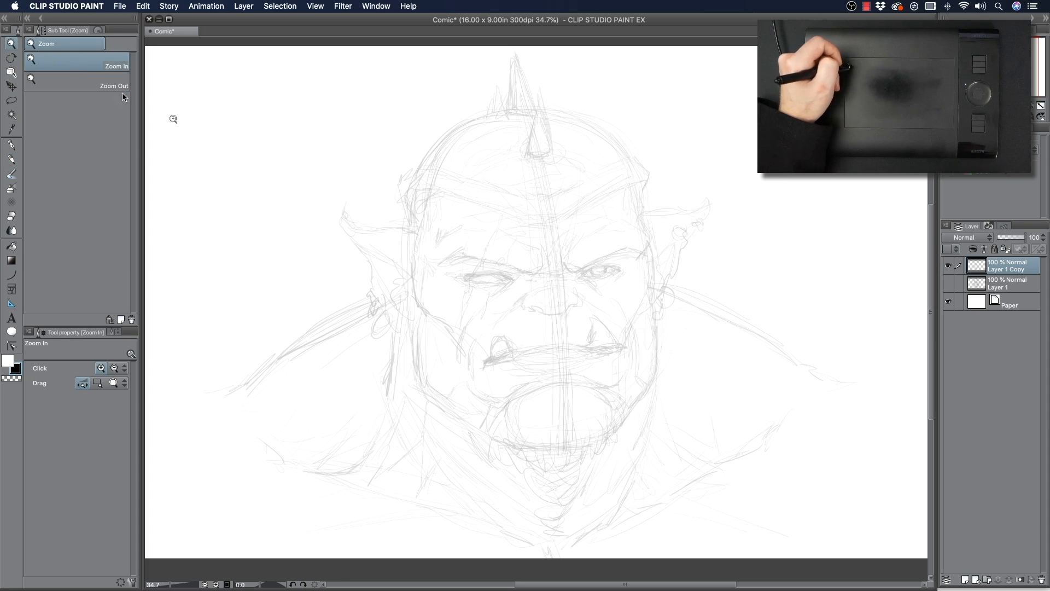
pyautogui.click(502, 275)
pyautogui.moveTo(501, 275); pyautogui.dragTo(510, 278)
pyautogui.moveTo(507, 327); pyautogui.dragTo(529, 324)
pyautogui.click(11, 158)
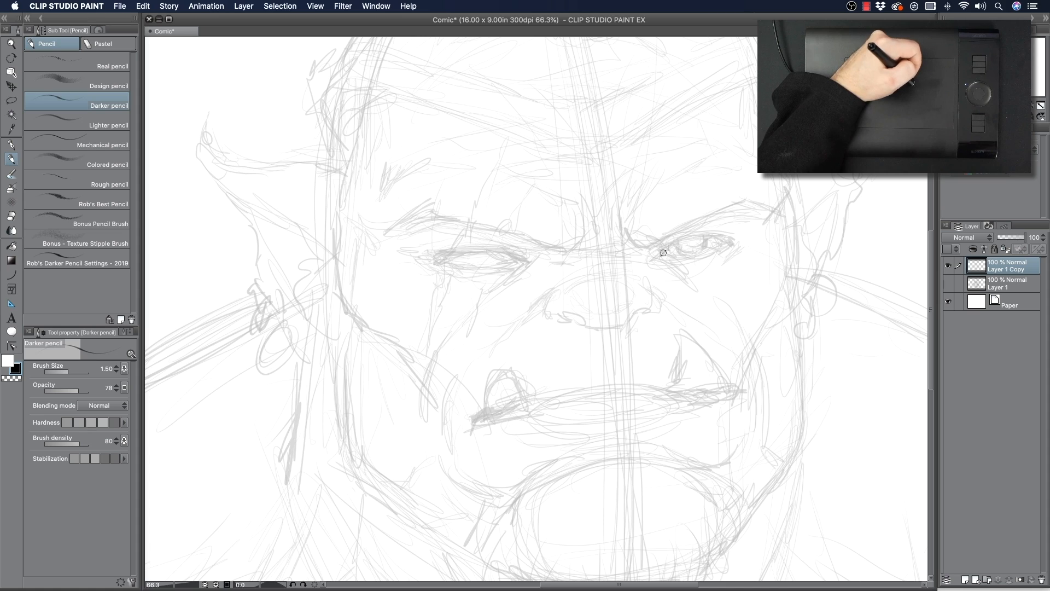
pyautogui.moveTo(661, 256)
pyautogui.mouseDown()
pyautogui.moveTo(698, 235)
pyautogui.moveTo(730, 244)
pyautogui.mouseUp()
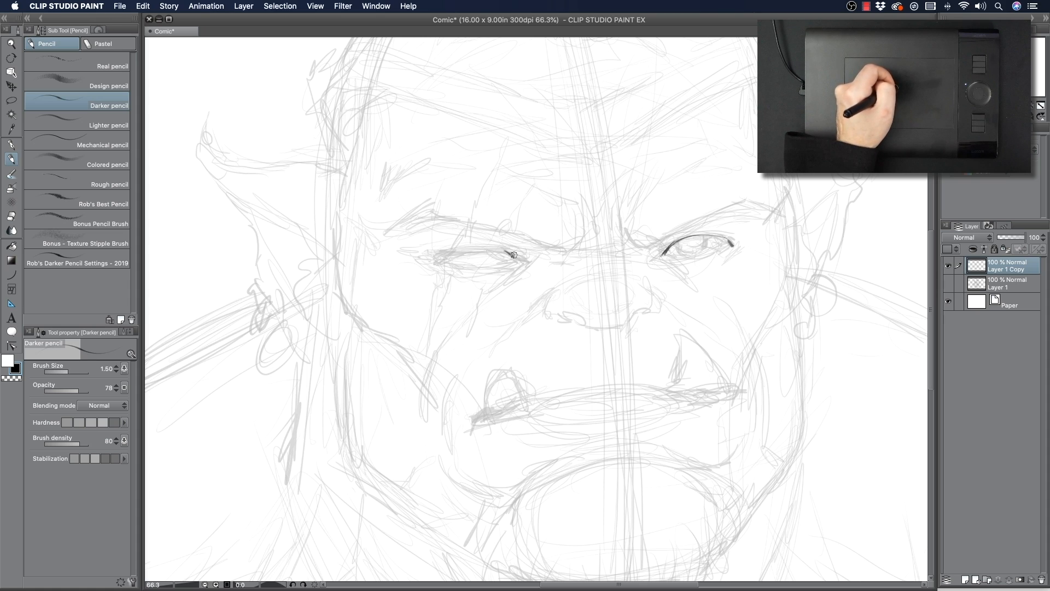
# - Draw the left eye's lids with dark, tapered corners and a crease below the inner corner
pyautogui.moveTo(443, 258)
pyautogui.mouseDown()
pyautogui.moveTo(501, 248)
pyautogui.moveTo(481, 246)
pyautogui.moveTo(518, 258)
pyautogui.moveTo(485, 267)
pyautogui.mouseUp()
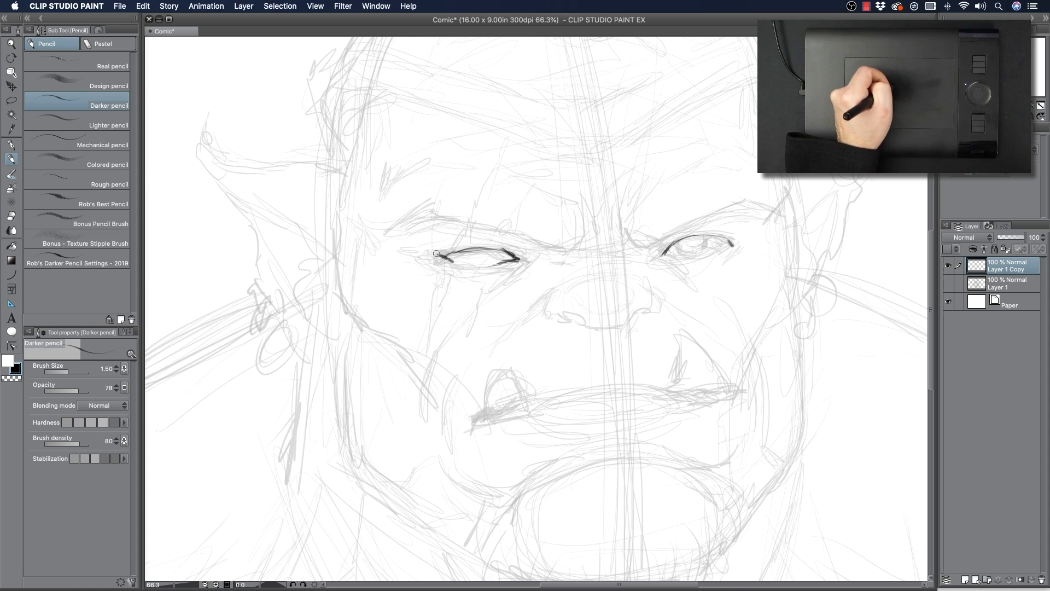
pyautogui.moveTo(432, 256)
pyautogui.mouseDown()
pyautogui.moveTo(407, 248)
pyautogui.moveTo(452, 271)
pyautogui.moveTo(460, 274)
pyautogui.moveTo(452, 262)
pyautogui.moveTo(475, 266)
pyautogui.mouseUp()
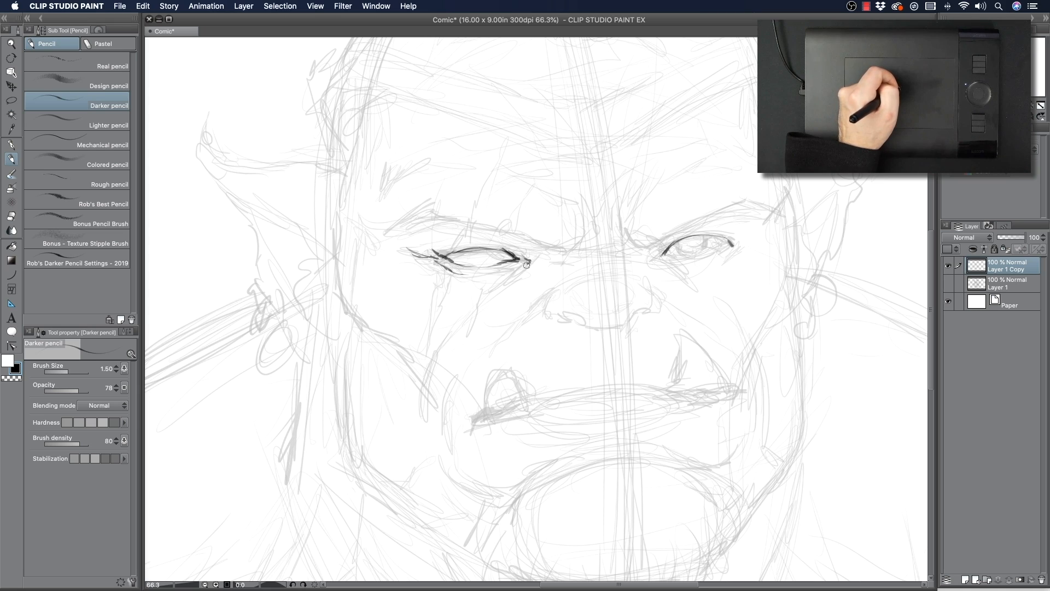
pyautogui.moveTo(489, 245); pyautogui.dragTo(535, 258)
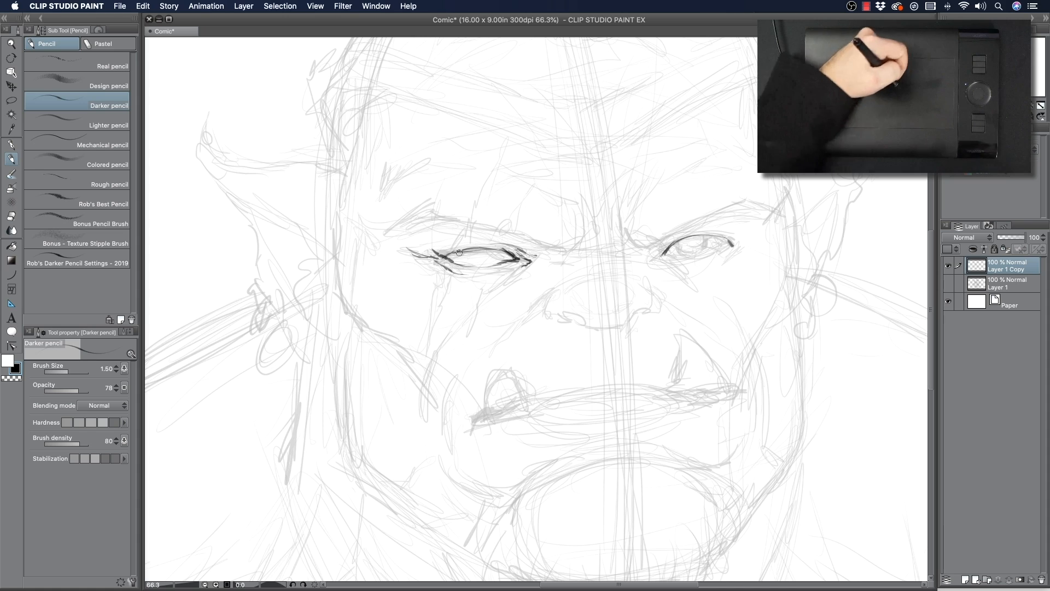
pyautogui.moveTo(454, 252)
pyautogui.mouseDown()
pyautogui.moveTo(502, 251)
pyautogui.moveTo(453, 255)
pyautogui.moveTo(514, 257)
pyautogui.moveTo(492, 270)
pyautogui.moveTo(511, 270)
pyautogui.moveTo(479, 275)
pyautogui.moveTo(524, 270)
pyautogui.moveTo(482, 302)
pyautogui.moveTo(555, 265)
pyautogui.mouseUp()
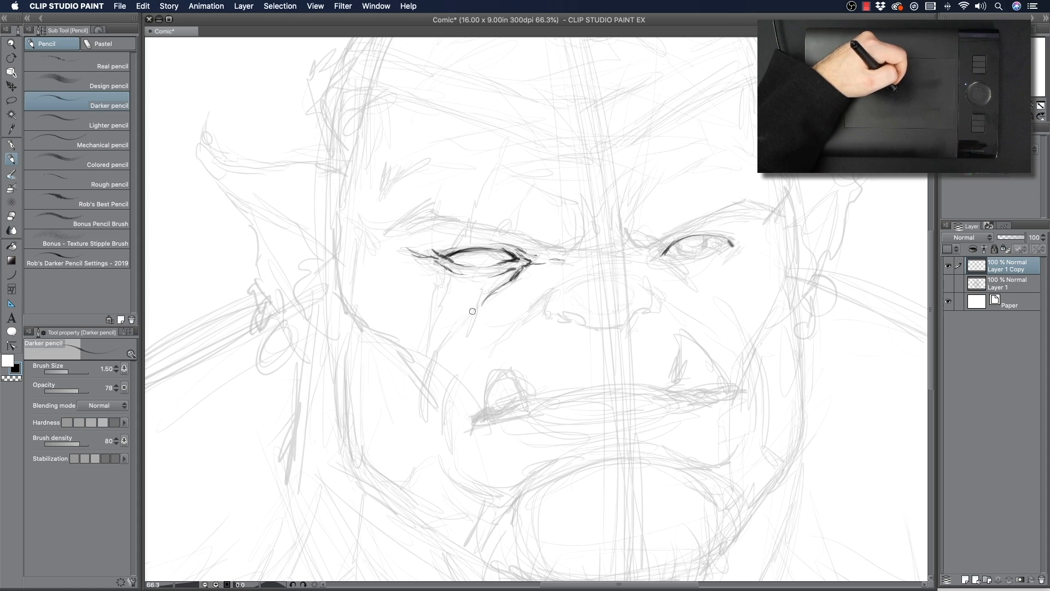
# - Add creases at the left eye's outer corner and draw two jagged scars crossing the eye from brow to cheek
pyautogui.moveTo(393, 253)
pyautogui.mouseDown()
pyautogui.moveTo(431, 269)
pyautogui.moveTo(402, 269)
pyautogui.moveTo(436, 276)
pyautogui.mouseUp()
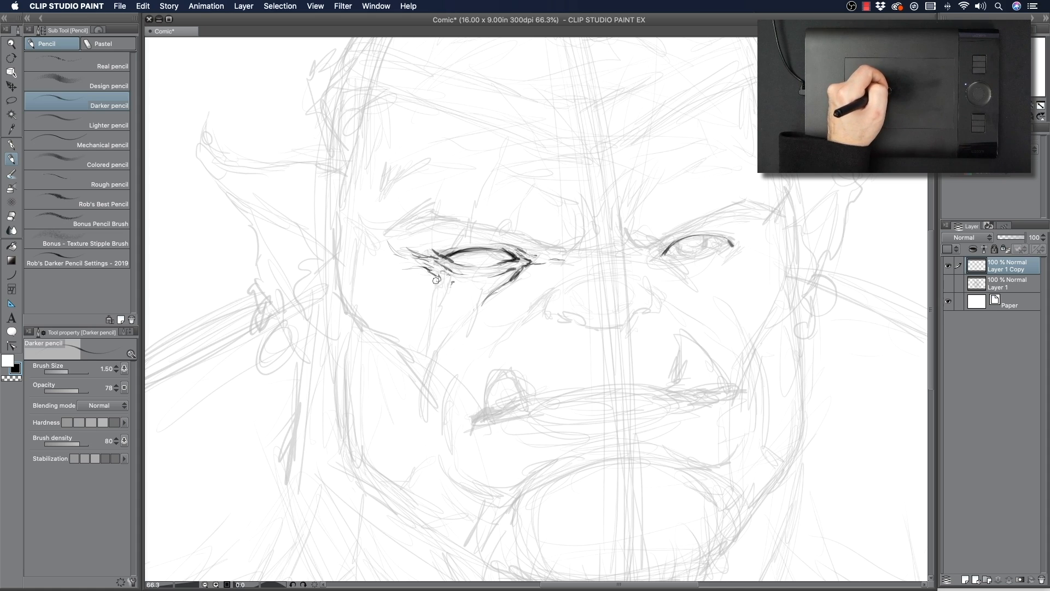
pyautogui.moveTo(432, 297)
pyautogui.mouseDown()
pyautogui.moveTo(428, 342)
pyautogui.moveTo(457, 233)
pyautogui.moveTo(501, 164)
pyautogui.moveTo(460, 245)
pyautogui.moveTo(494, 240)
pyautogui.moveTo(535, 188)
pyautogui.moveTo(475, 272)
pyautogui.moveTo(472, 306)
pyautogui.mouseUp()
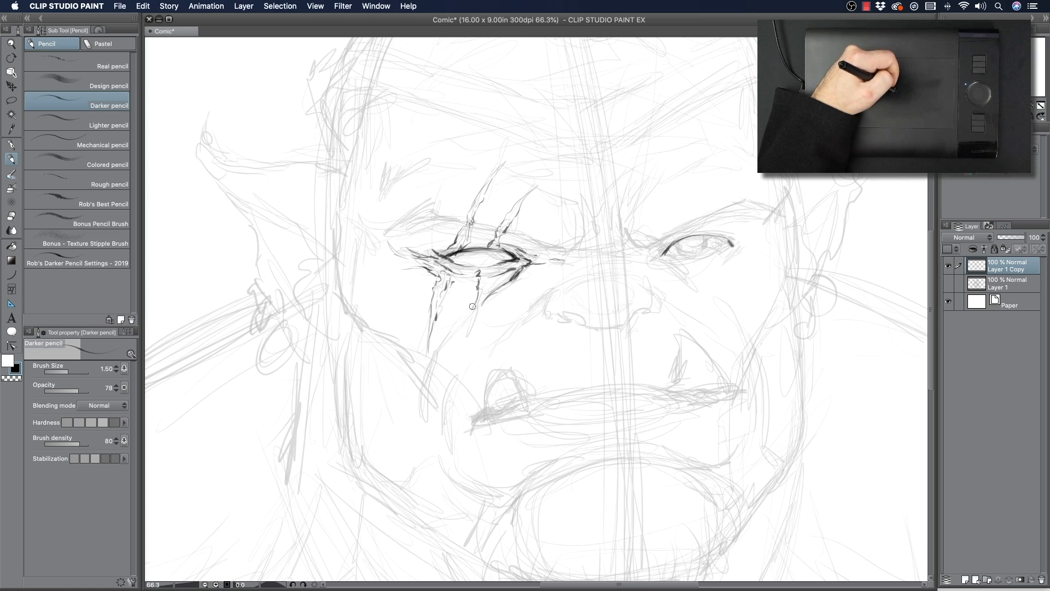
pyautogui.moveTo(469, 349); pyautogui.dragTo(485, 275)
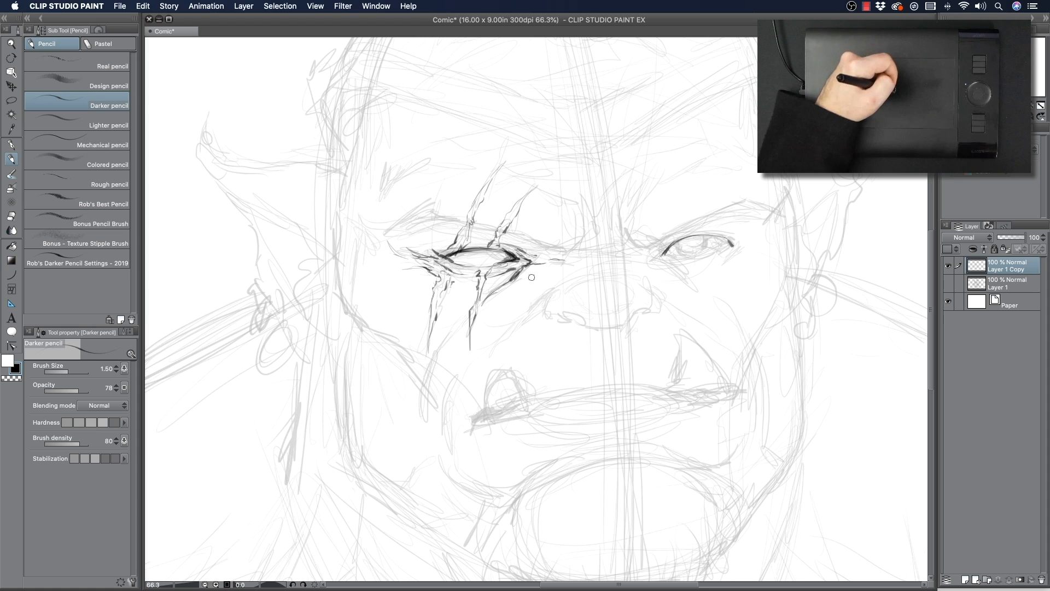
# - Draw the nose with dark nostrils and a rounded tip, and shade the creases running from both nostrils to the cheeks
pyautogui.moveTo(554, 292)
pyautogui.mouseDown()
pyautogui.moveTo(559, 319)
pyautogui.moveTo(546, 310)
pyautogui.moveTo(552, 289)
pyautogui.moveTo(546, 306)
pyautogui.moveTo(558, 288)
pyautogui.moveTo(498, 343)
pyautogui.mouseUp()
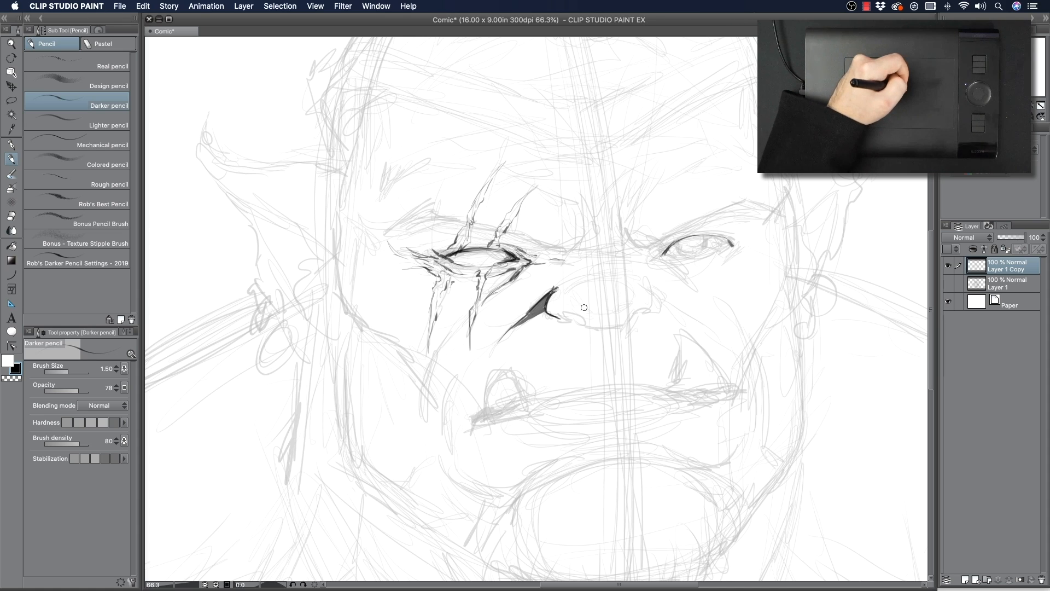
pyautogui.moveTo(569, 315)
pyautogui.mouseDown()
pyautogui.moveTo(623, 327)
pyautogui.moveTo(658, 302)
pyautogui.moveTo(653, 312)
pyautogui.moveTo(653, 291)
pyautogui.moveTo(659, 304)
pyautogui.moveTo(644, 284)
pyautogui.moveTo(658, 305)
pyautogui.moveTo(647, 286)
pyautogui.moveTo(652, 314)
pyautogui.mouseUp()
pyautogui.moveTo(544, 305)
pyautogui.mouseDown()
pyautogui.moveTo(554, 293)
pyautogui.moveTo(546, 308)
pyautogui.moveTo(560, 317)
pyautogui.mouseUp()
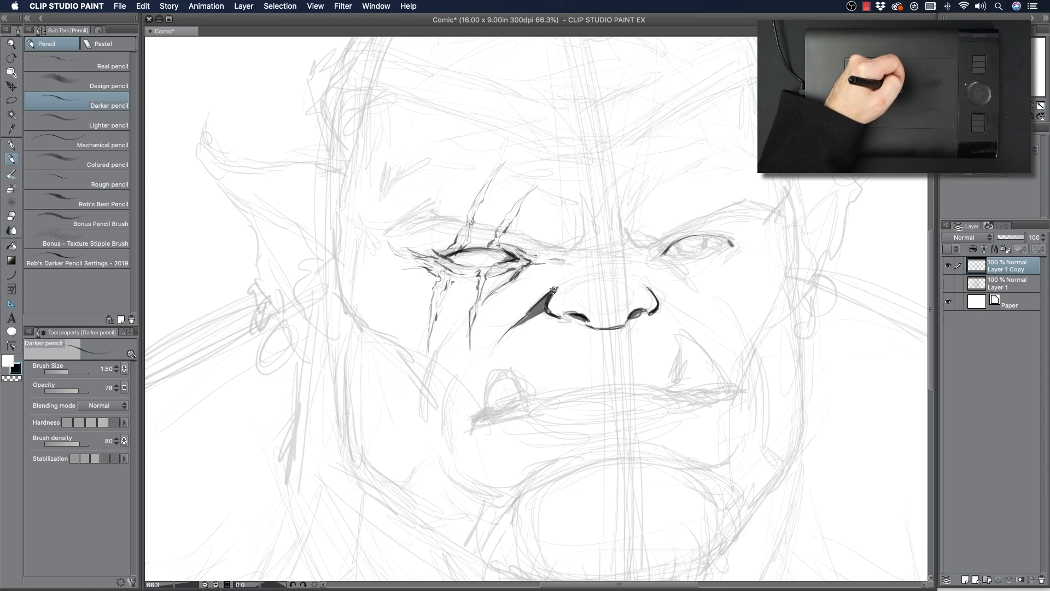
pyautogui.moveTo(629, 283)
pyautogui.mouseDown()
pyautogui.moveTo(628, 304)
pyautogui.moveTo(575, 298)
pyautogui.moveTo(602, 312)
pyautogui.moveTo(590, 278)
pyautogui.moveTo(620, 278)
pyautogui.moveTo(634, 293)
pyautogui.mouseUp()
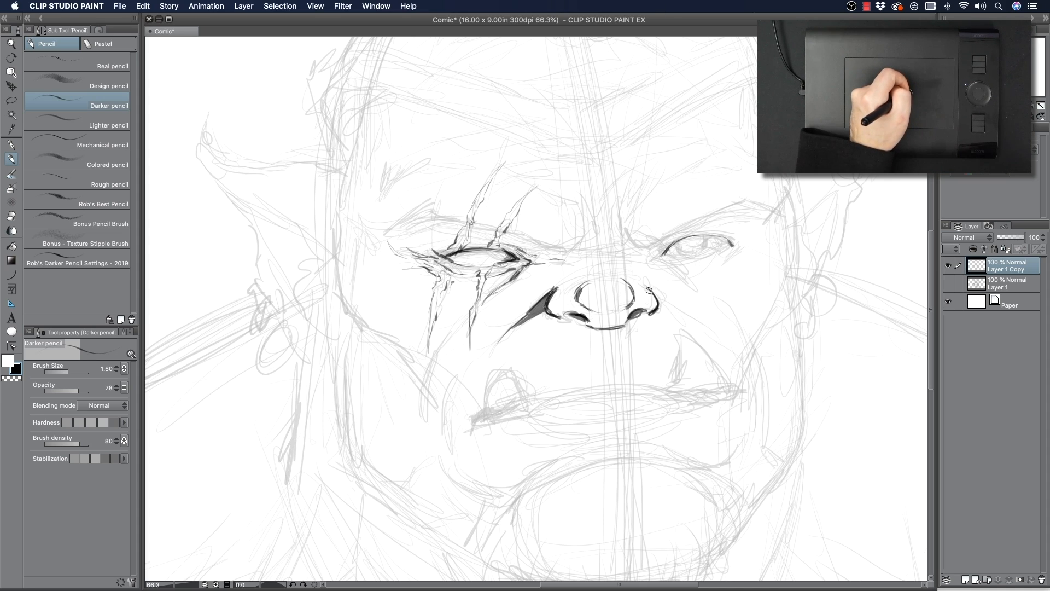
pyautogui.moveTo(654, 292)
pyautogui.mouseDown()
pyautogui.moveTo(676, 310)
pyautogui.moveTo(654, 294)
pyautogui.moveTo(671, 311)
pyautogui.moveTo(663, 310)
pyautogui.mouseUp()
pyautogui.moveTo(681, 314); pyautogui.dragTo(711, 339)
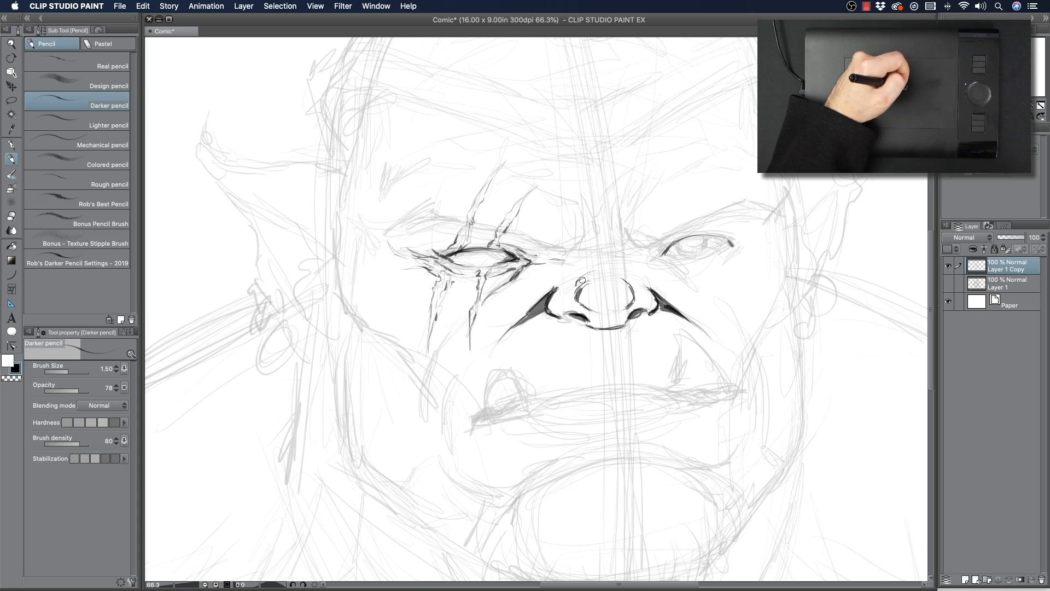
# - Draw the wrinkled nose bridge and frown folds between the eyes, and define the left brow line with a shaded outer end
pyautogui.moveTo(584, 264); pyautogui.dragTo(567, 256)
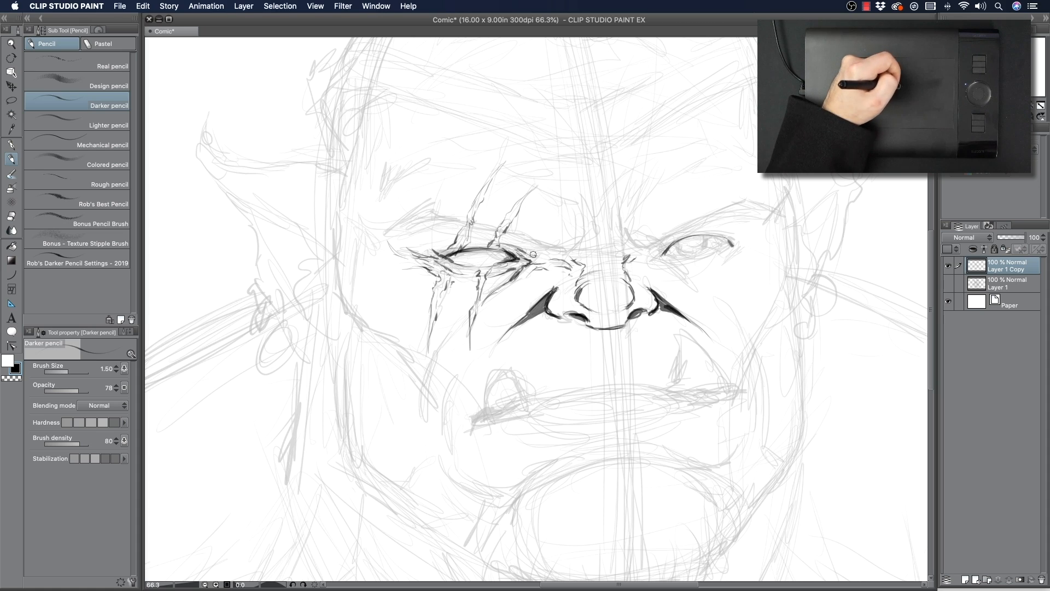
pyautogui.moveTo(550, 249)
pyautogui.mouseDown()
pyautogui.moveTo(506, 226)
pyautogui.moveTo(424, 214)
pyautogui.moveTo(435, 207)
pyautogui.moveTo(398, 234)
pyautogui.moveTo(435, 206)
pyautogui.moveTo(476, 221)
pyautogui.mouseUp()
pyautogui.moveTo(565, 245)
pyautogui.mouseDown()
pyautogui.moveTo(572, 210)
pyautogui.moveTo(580, 237)
pyautogui.moveTo(592, 227)
pyautogui.moveTo(589, 242)
pyautogui.moveTo(602, 218)
pyautogui.moveTo(604, 237)
pyautogui.moveTo(636, 249)
pyautogui.mouseUp()
pyautogui.moveTo(568, 246)
pyautogui.mouseDown()
pyautogui.moveTo(599, 255)
pyautogui.moveTo(607, 246)
pyautogui.moveTo(576, 249)
pyautogui.moveTo(587, 256)
pyautogui.moveTo(572, 263)
pyautogui.moveTo(579, 272)
pyautogui.mouseUp()
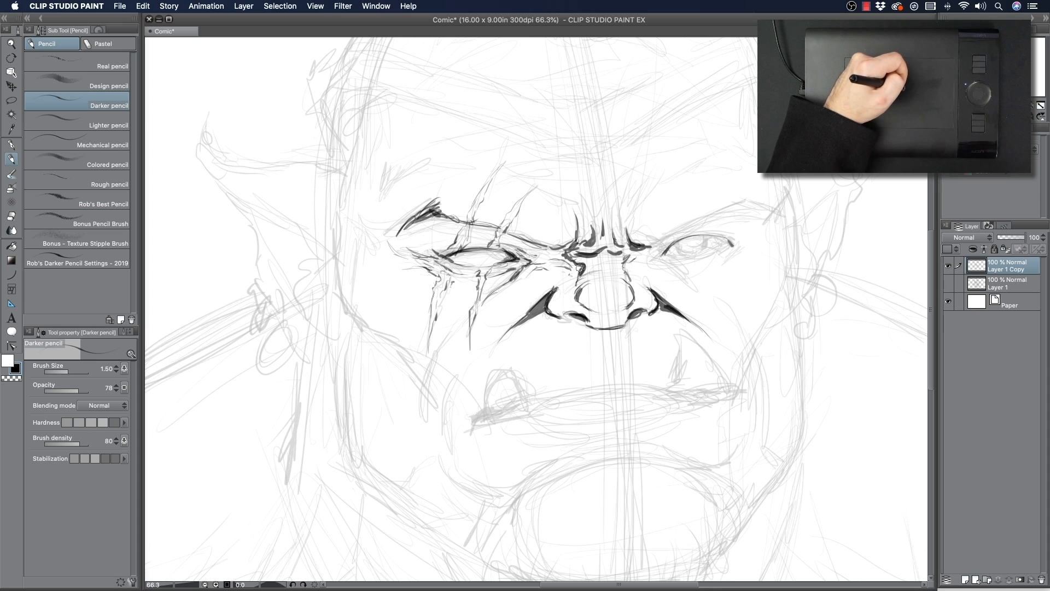
# - Fill the inner brow fold beside the nose bridge and the scarred eye's outer lid crease with dark shading
pyautogui.moveTo(554, 236)
pyautogui.mouseDown()
pyautogui.moveTo(557, 254)
pyautogui.moveTo(525, 243)
pyautogui.moveTo(563, 254)
pyautogui.moveTo(524, 243)
pyautogui.mouseUp()
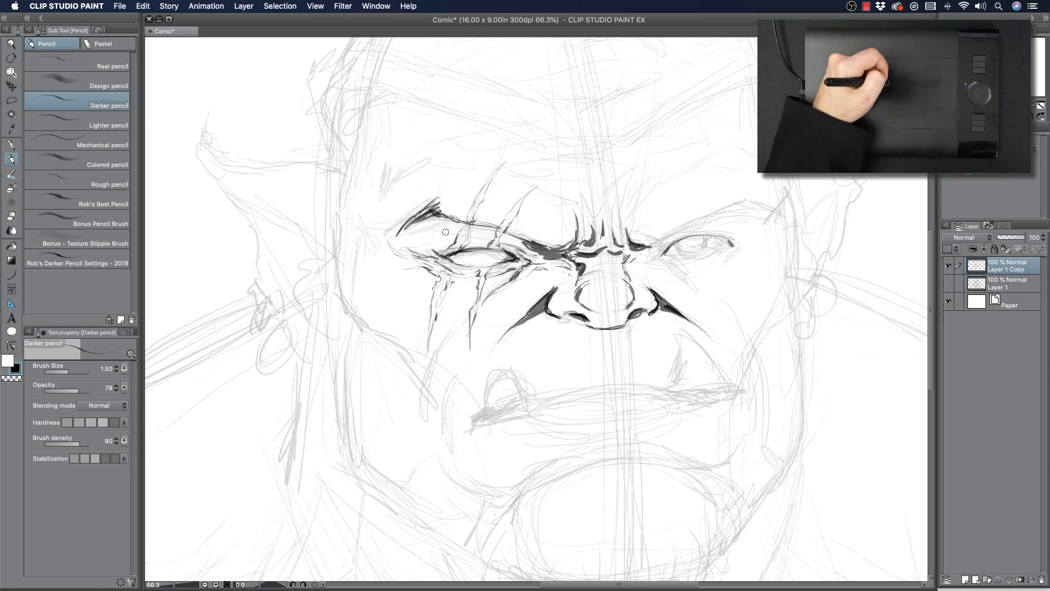
pyautogui.moveTo(436, 247)
pyautogui.mouseDown()
pyautogui.moveTo(476, 241)
pyautogui.moveTo(421, 253)
pyautogui.moveTo(432, 250)
pyautogui.moveTo(408, 241)
pyautogui.moveTo(451, 244)
pyautogui.moveTo(452, 258)
pyautogui.moveTo(463, 249)
pyautogui.moveTo(451, 259)
pyautogui.moveTo(504, 253)
pyautogui.mouseUp()
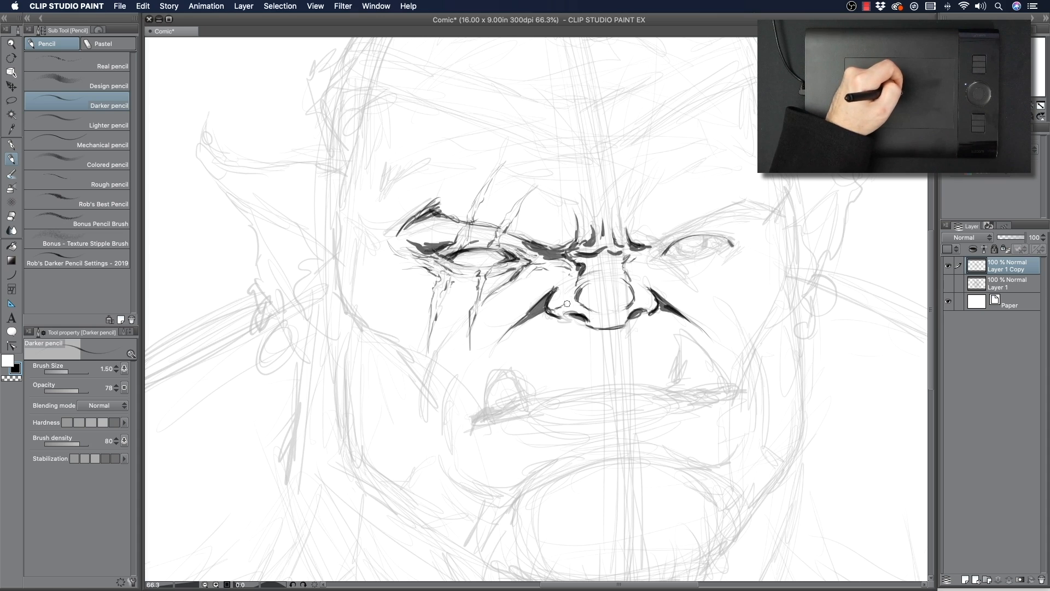
# - Flip the drawing layer horizontally and apply the transformation
pyautogui.click(143, 6)
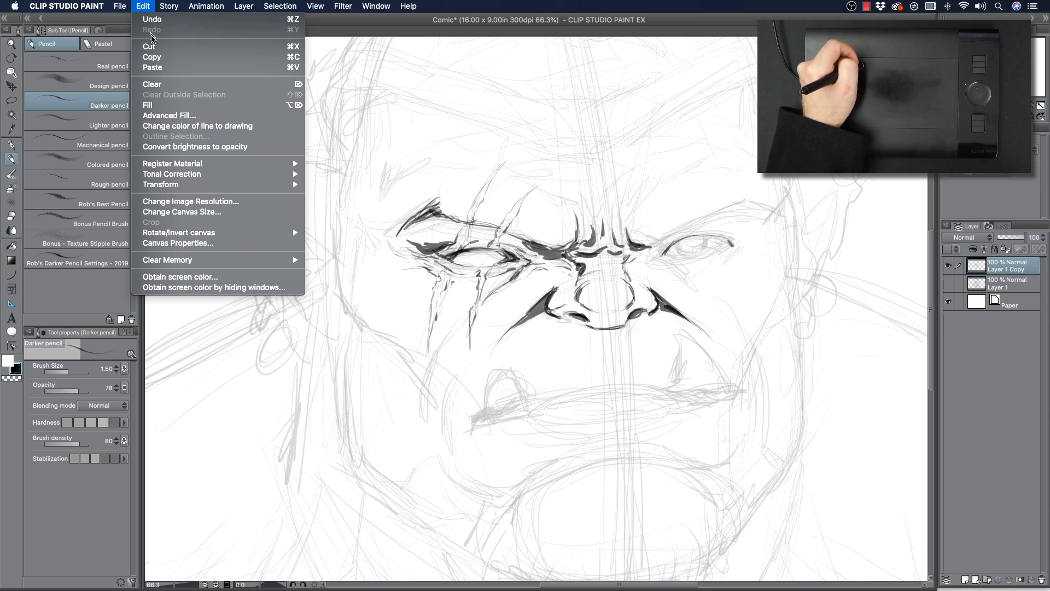
pyautogui.moveTo(191, 185)
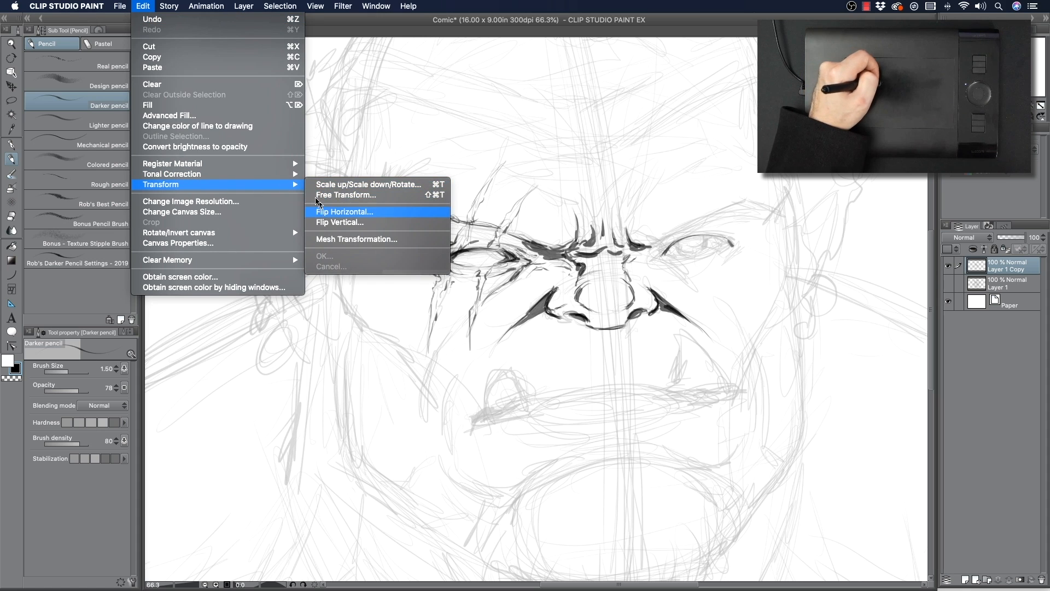
pyautogui.click(328, 211)
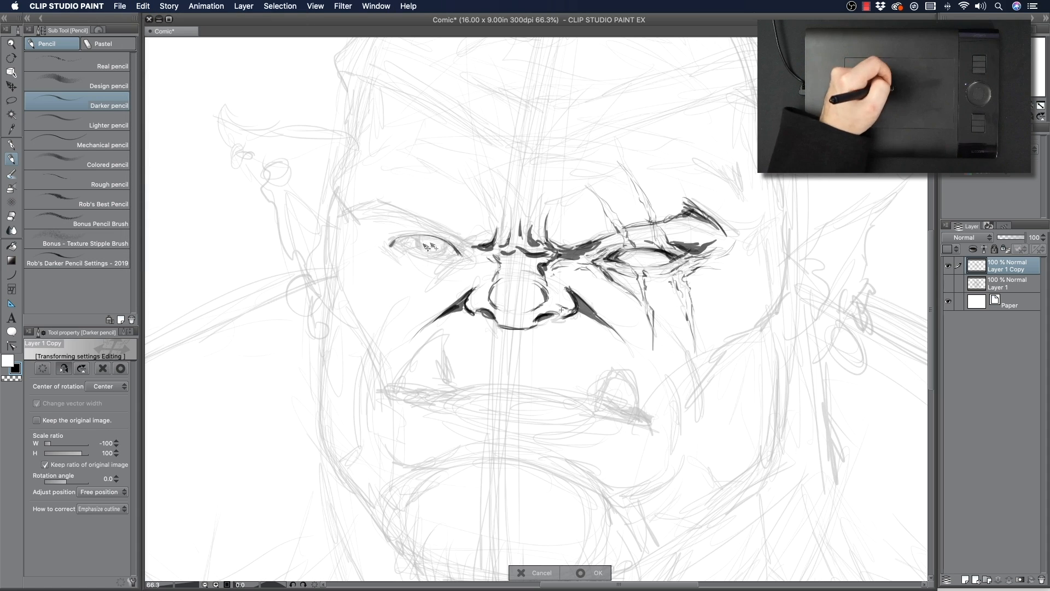
pyautogui.click(12, 159)
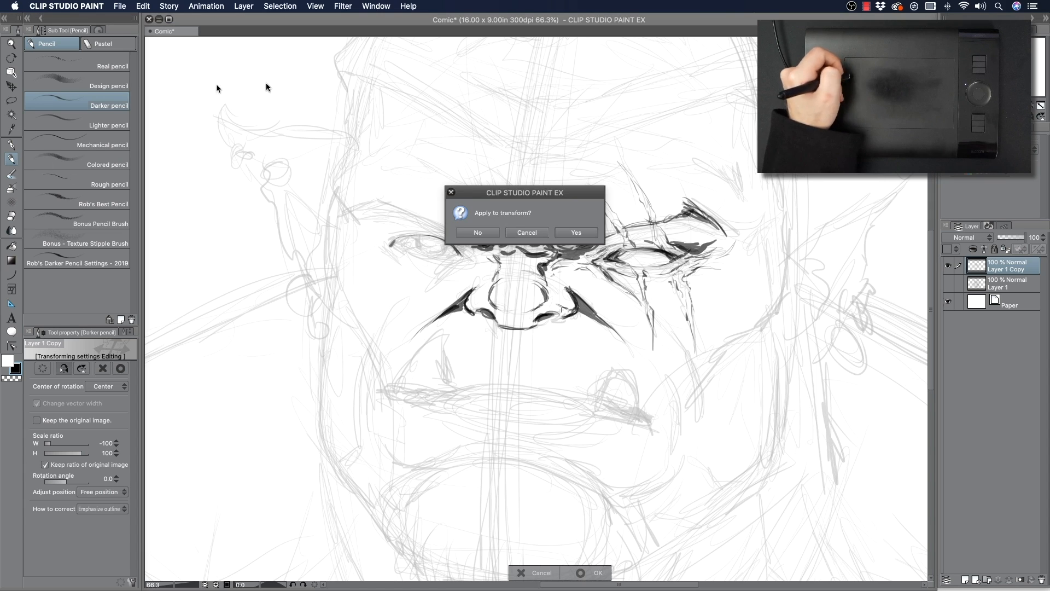
pyautogui.click(569, 232)
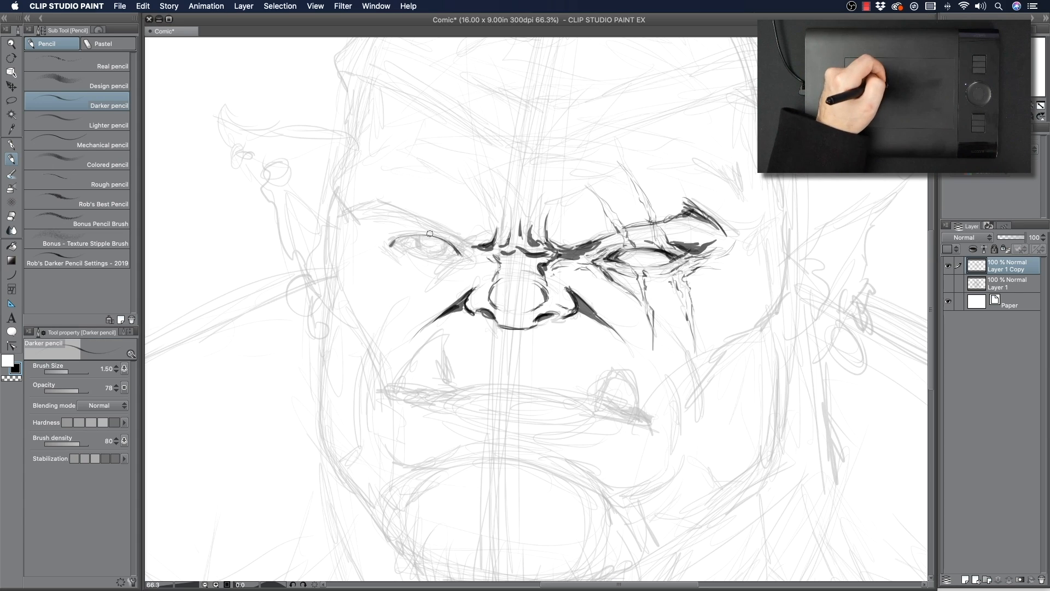
pyautogui.click(143, 6)
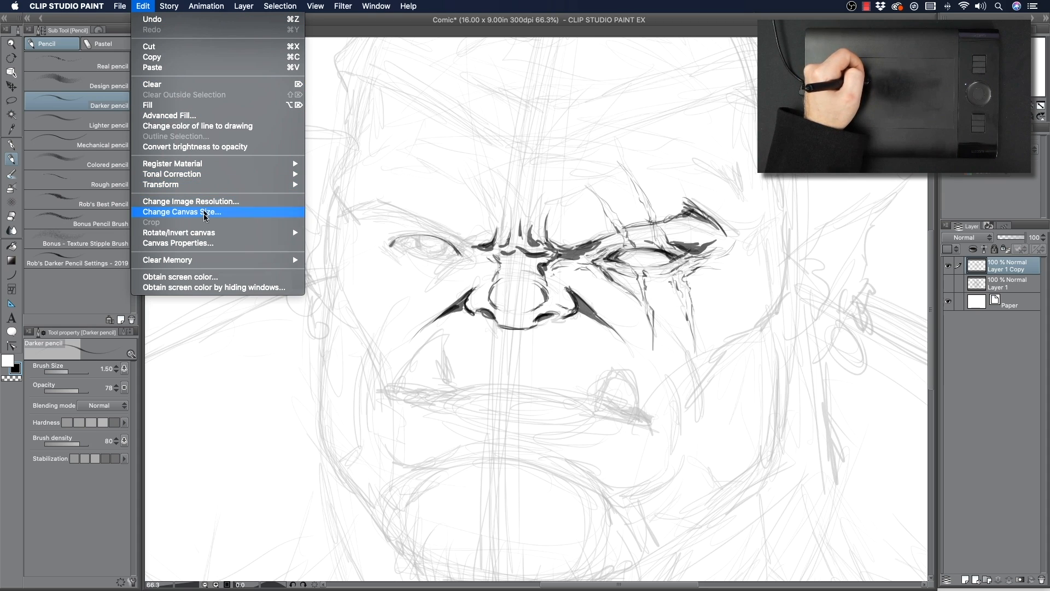
pyautogui.moveTo(206, 237)
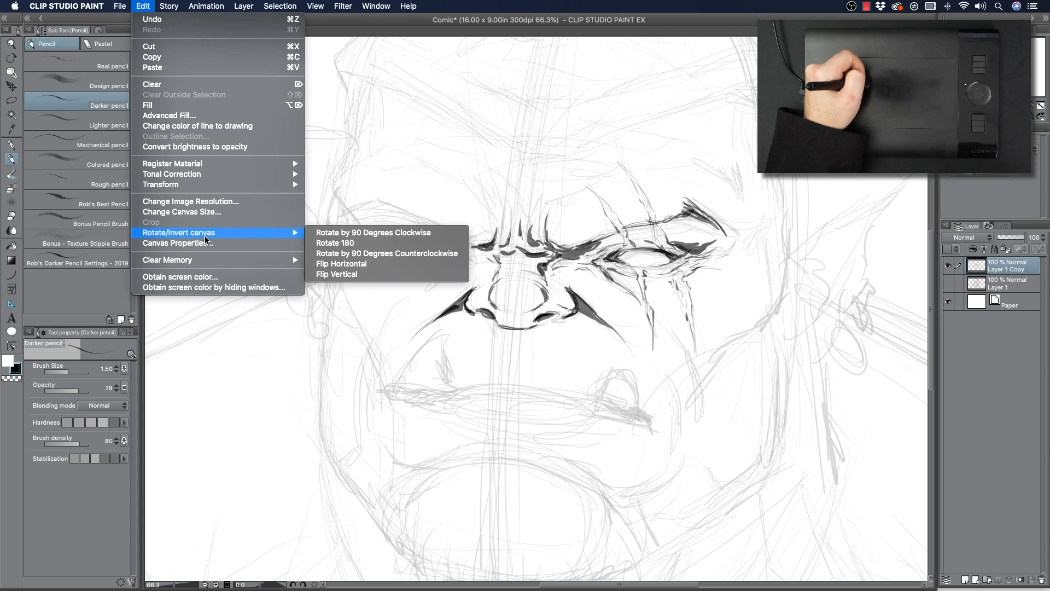
pyautogui.click(343, 266)
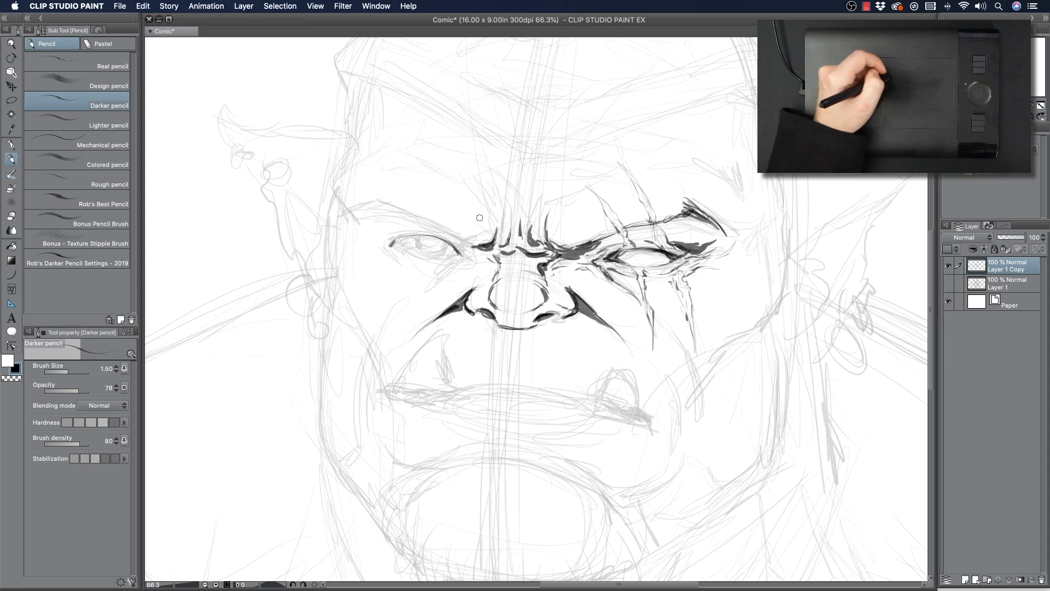
# - Draw the unscarred eye's slanted brow line, the outer brow bulge above it and the dark upper eyelid
pyautogui.moveTo(473, 242); pyautogui.dragTo(379, 197)
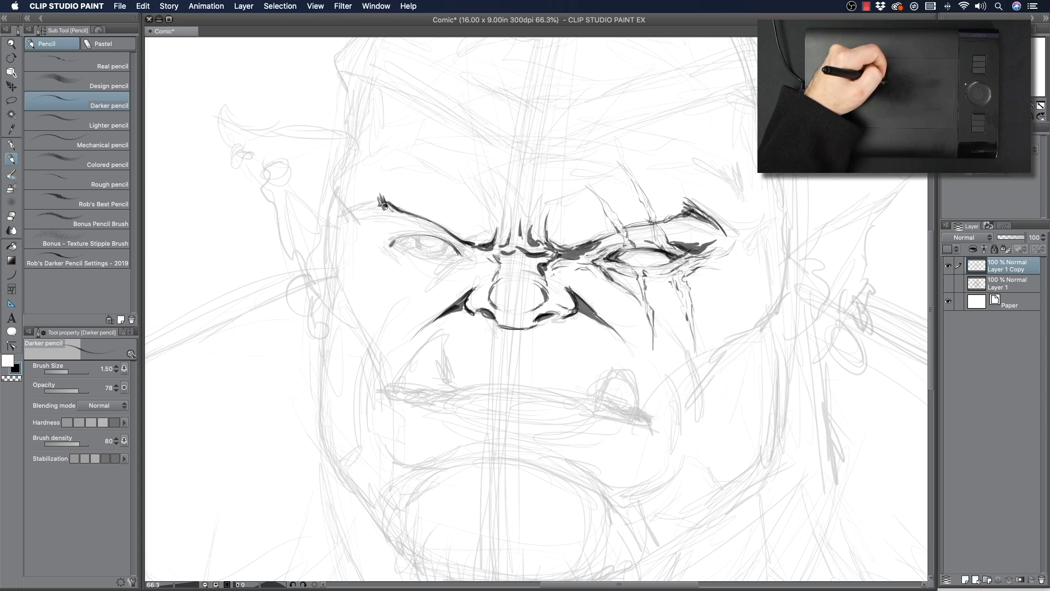
pyautogui.moveTo(379, 203)
pyautogui.mouseDown()
pyautogui.moveTo(357, 214)
pyautogui.moveTo(370, 208)
pyautogui.mouseUp()
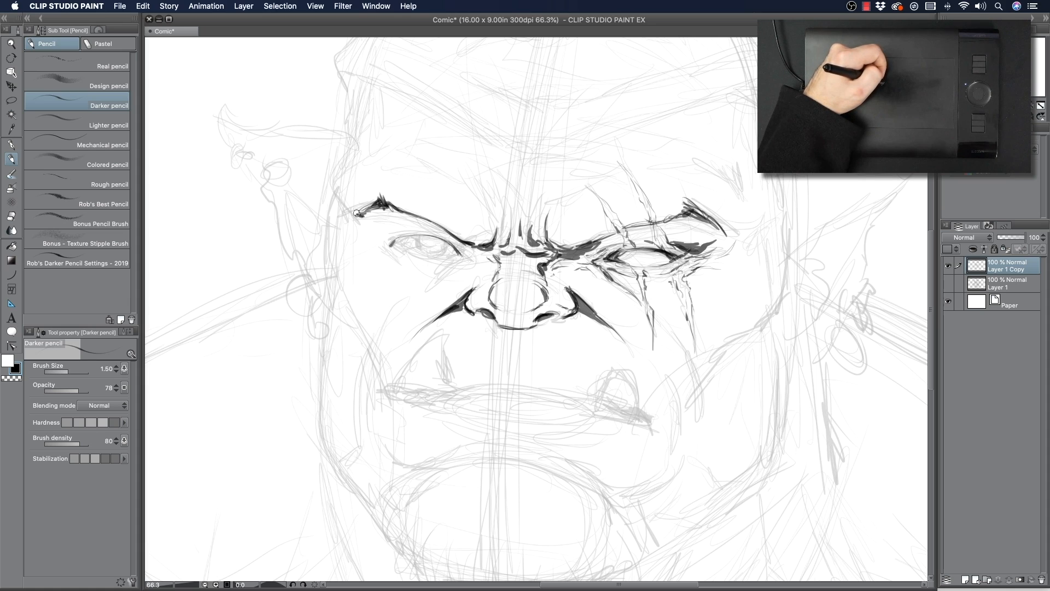
pyautogui.moveTo(341, 206)
pyautogui.mouseDown()
pyautogui.moveTo(336, 180)
pyautogui.moveTo(356, 159)
pyautogui.moveTo(339, 174)
pyautogui.moveTo(368, 148)
pyautogui.moveTo(360, 160)
pyautogui.moveTo(398, 145)
pyautogui.moveTo(349, 167)
pyautogui.moveTo(372, 156)
pyautogui.mouseUp()
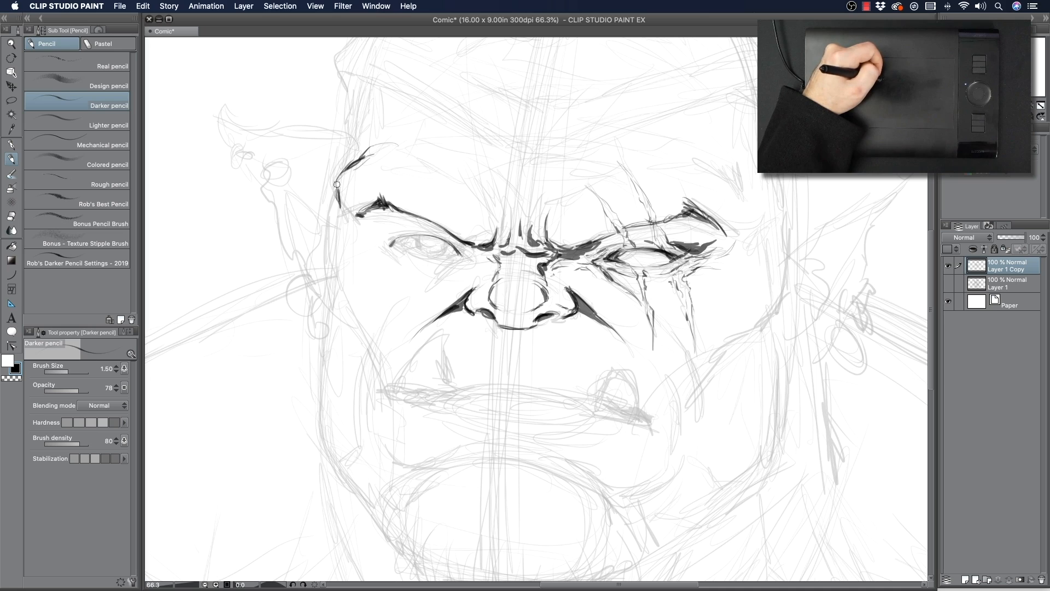
pyautogui.moveTo(339, 198)
pyautogui.mouseDown()
pyautogui.moveTo(375, 221)
pyautogui.moveTo(349, 219)
pyautogui.moveTo(372, 233)
pyautogui.moveTo(449, 244)
pyautogui.mouseUp()
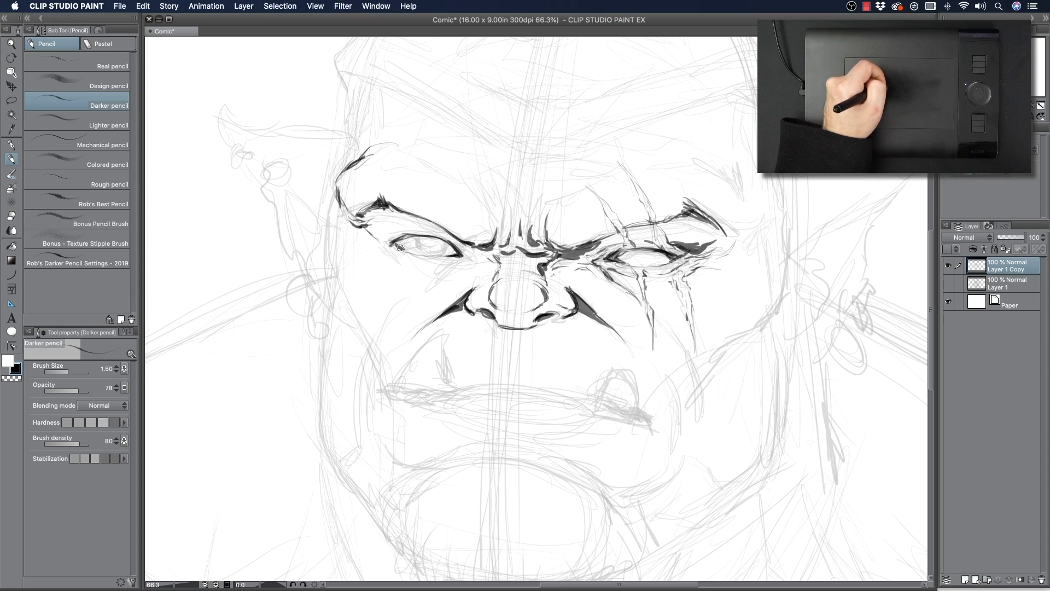
# - Define the unscarred eye's lower lid, thicken its lid shadows and add short creases below its inner corner
pyautogui.moveTo(397, 245); pyautogui.dragTo(440, 252)
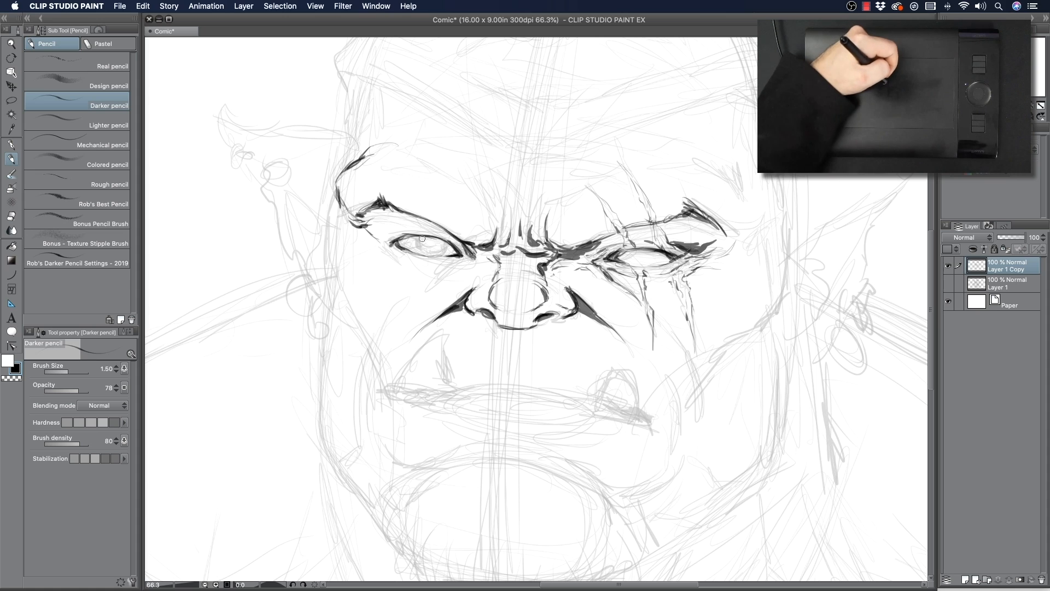
pyautogui.moveTo(420, 230)
pyautogui.mouseDown()
pyautogui.moveTo(385, 237)
pyautogui.moveTo(451, 234)
pyautogui.moveTo(441, 227)
pyautogui.moveTo(419, 223)
pyautogui.moveTo(453, 238)
pyautogui.moveTo(471, 255)
pyautogui.moveTo(459, 260)
pyautogui.moveTo(467, 258)
pyautogui.moveTo(455, 237)
pyautogui.moveTo(458, 257)
pyautogui.moveTo(474, 257)
pyautogui.moveTo(425, 282)
pyautogui.mouseUp()
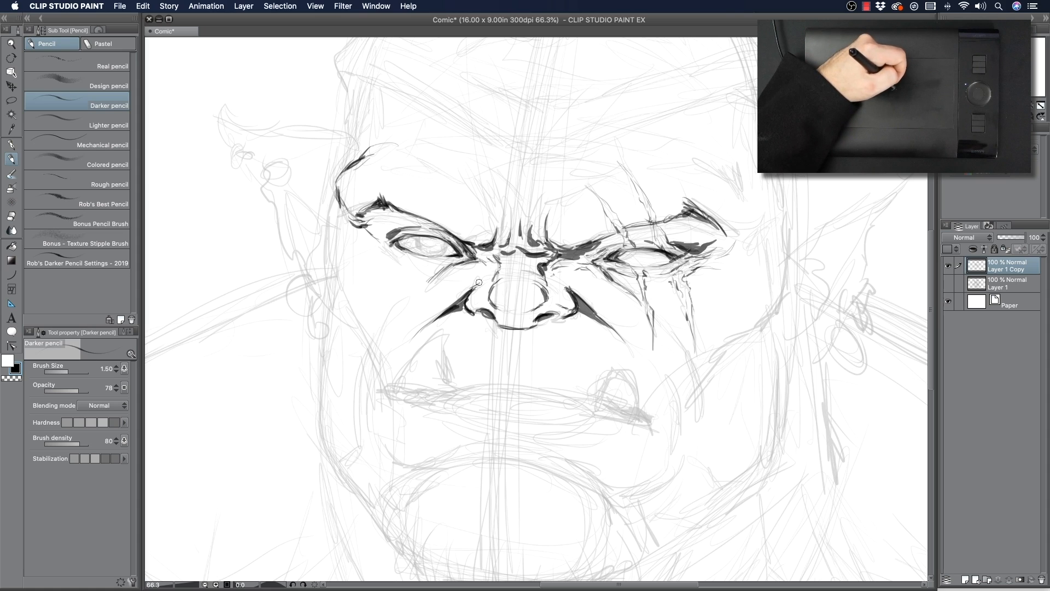
pyautogui.moveTo(468, 287); pyautogui.dragTo(464, 295)
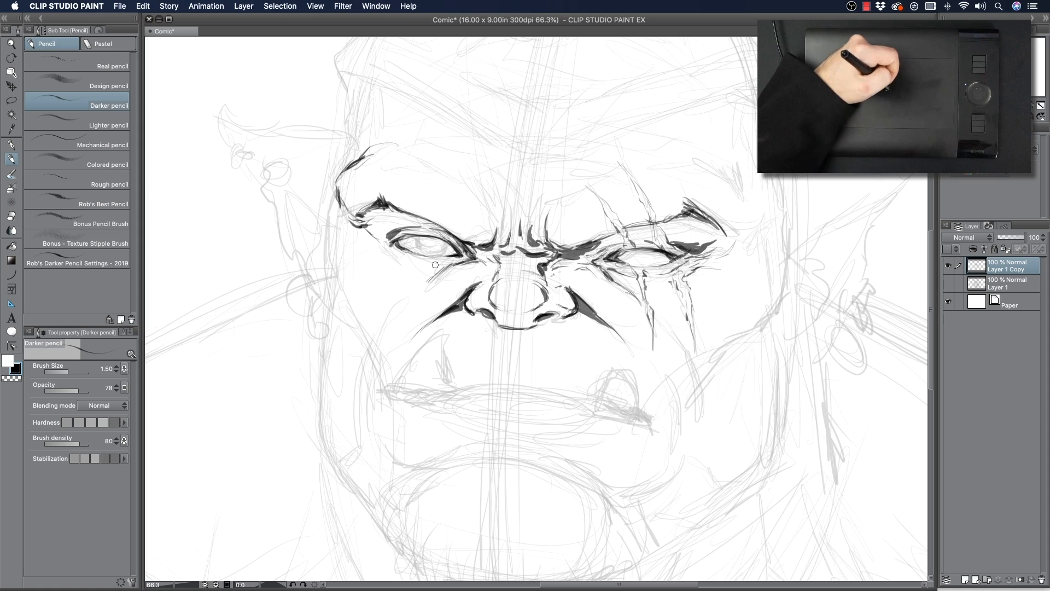
# - Draw curved creases in the cheeks on both sides of the mouth and contour both cheekbones with dark accents
pyautogui.moveTo(398, 312)
pyautogui.mouseDown()
pyautogui.moveTo(361, 371)
pyautogui.moveTo(366, 358)
pyautogui.moveTo(359, 399)
pyautogui.mouseUp()
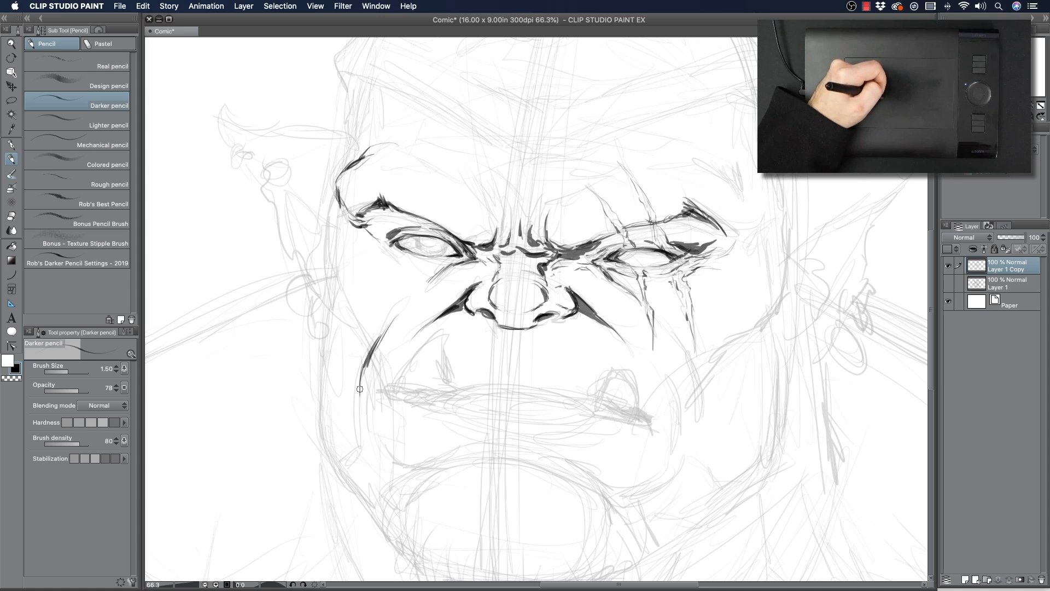
pyautogui.moveTo(668, 376); pyautogui.dragTo(680, 443)
pyautogui.moveTo(679, 404); pyautogui.dragTo(675, 455)
pyautogui.moveTo(682, 418)
pyautogui.mouseDown()
pyautogui.moveTo(672, 461)
pyautogui.moveTo(681, 447)
pyautogui.mouseUp()
pyautogui.moveTo(677, 400); pyautogui.dragTo(683, 430)
pyautogui.moveTo(666, 376); pyautogui.dragTo(680, 436)
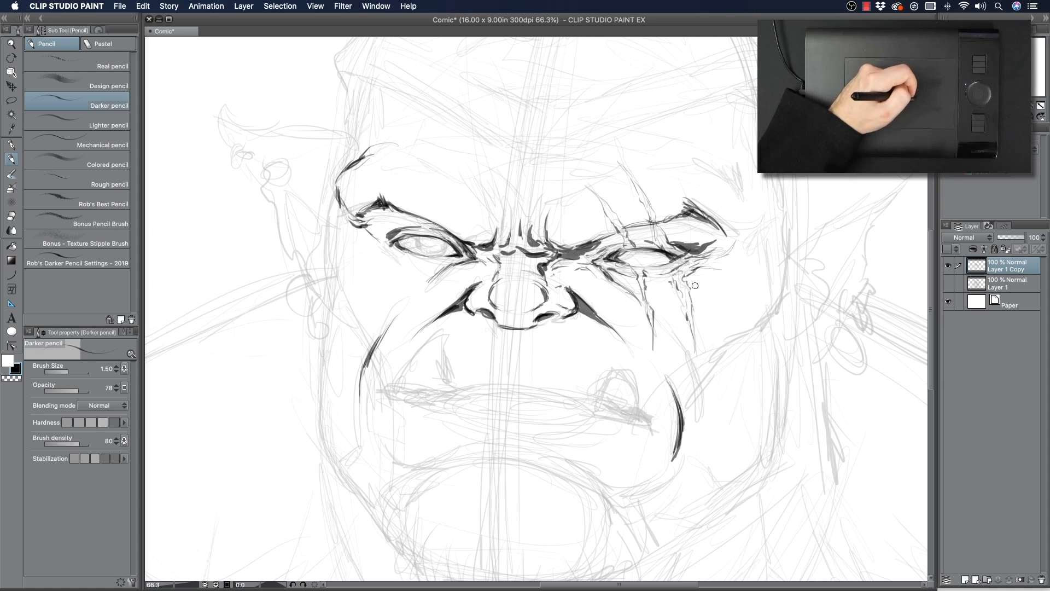
pyautogui.moveTo(695, 398)
pyautogui.mouseDown()
pyautogui.moveTo(719, 357)
pyautogui.moveTo(711, 370)
pyautogui.moveTo(772, 315)
pyautogui.moveTo(739, 343)
pyautogui.mouseUp()
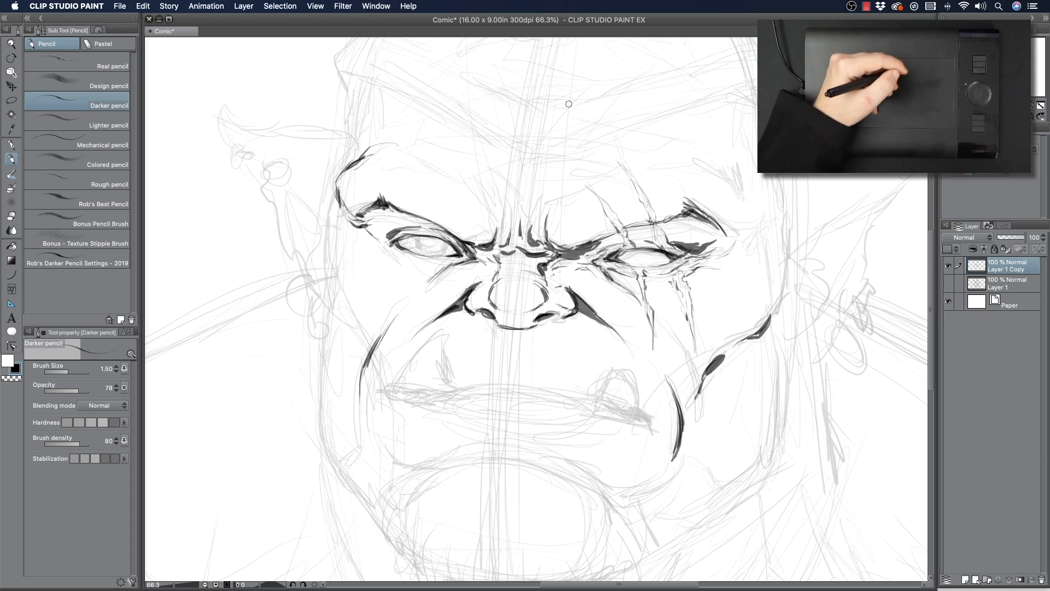
pyautogui.moveTo(337, 251)
pyautogui.mouseDown()
pyautogui.moveTo(336, 301)
pyautogui.moveTo(356, 346)
pyautogui.mouseUp()
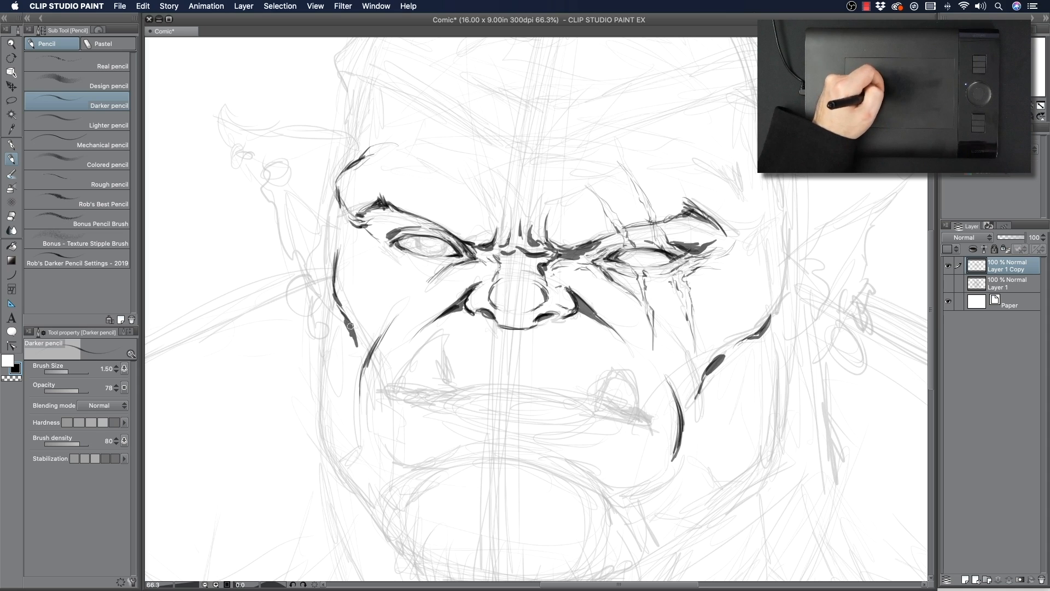
# - Draw the two upward tusks, the mouth line running between them and the shaded underside of the lower lip
pyautogui.moveTo(397, 388)
pyautogui.mouseDown()
pyautogui.moveTo(527, 388)
pyautogui.moveTo(493, 389)
pyautogui.moveTo(659, 423)
pyautogui.moveTo(586, 401)
pyautogui.moveTo(607, 364)
pyautogui.moveTo(636, 410)
pyautogui.mouseUp()
pyautogui.moveTo(452, 393)
pyautogui.mouseDown()
pyautogui.moveTo(448, 334)
pyautogui.moveTo(431, 343)
pyautogui.moveTo(444, 331)
pyautogui.moveTo(408, 380)
pyautogui.moveTo(419, 353)
pyautogui.moveTo(411, 389)
pyautogui.moveTo(416, 353)
pyautogui.moveTo(408, 372)
pyautogui.moveTo(444, 333)
pyautogui.moveTo(451, 390)
pyautogui.moveTo(595, 401)
pyautogui.moveTo(532, 428)
pyautogui.moveTo(496, 427)
pyautogui.moveTo(559, 434)
pyautogui.mouseUp()
pyautogui.moveTo(451, 418); pyautogui.dragTo(587, 430)
pyautogui.moveTo(456, 424)
pyautogui.mouseDown()
pyautogui.moveTo(443, 421)
pyautogui.moveTo(596, 429)
pyautogui.mouseUp()
# - Draw the arched fold above the chin with dark, hooked creases at both ends
pyautogui.moveTo(460, 455)
pyautogui.mouseDown()
pyautogui.moveTo(512, 446)
pyautogui.moveTo(550, 458)
pyautogui.mouseUp()
pyautogui.moveTo(562, 469)
pyautogui.mouseDown()
pyautogui.moveTo(612, 496)
pyautogui.moveTo(613, 507)
pyautogui.moveTo(660, 478)
pyautogui.mouseUp()
pyautogui.moveTo(625, 511)
pyautogui.mouseDown()
pyautogui.moveTo(658, 481)
pyautogui.moveTo(622, 512)
pyautogui.mouseUp()
pyautogui.moveTo(438, 463)
pyautogui.mouseDown()
pyautogui.moveTo(396, 478)
pyautogui.moveTo(369, 445)
pyautogui.mouseUp()
pyautogui.moveTo(398, 479); pyautogui.dragTo(409, 481)
# - Darken the mouth corners, accent the lip lines and add a short vertical crease under the nose
pyautogui.moveTo(392, 389); pyautogui.dragTo(406, 387)
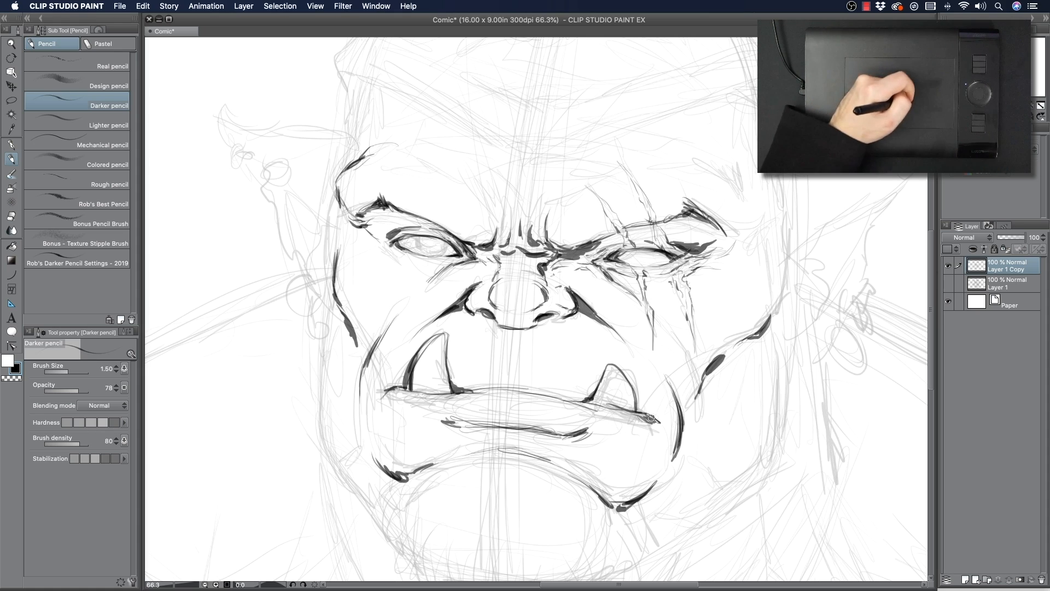
pyautogui.moveTo(656, 416); pyautogui.dragTo(664, 430)
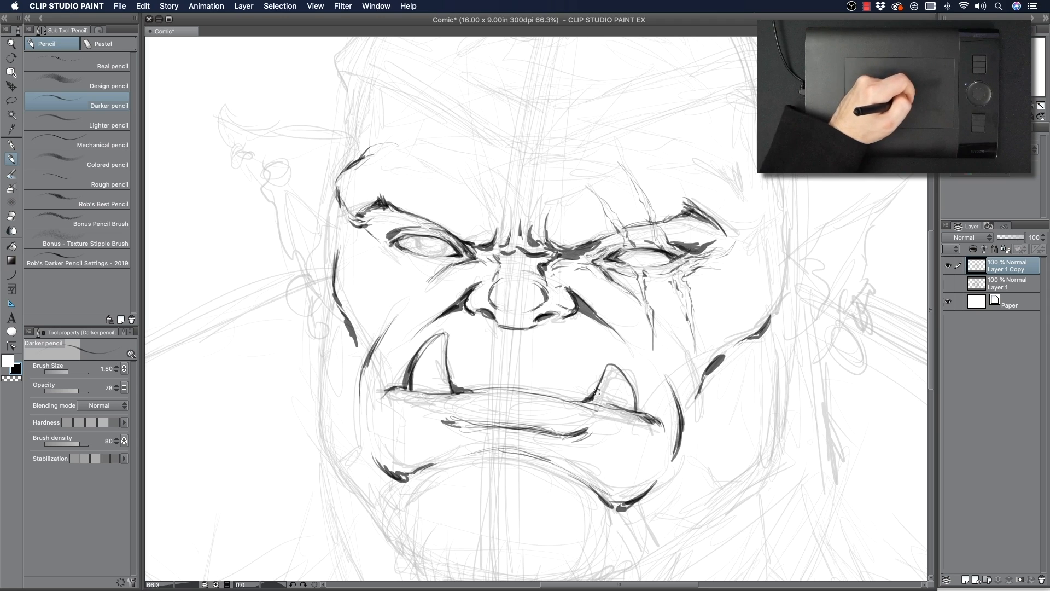
pyautogui.moveTo(508, 388); pyautogui.dragTo(540, 394)
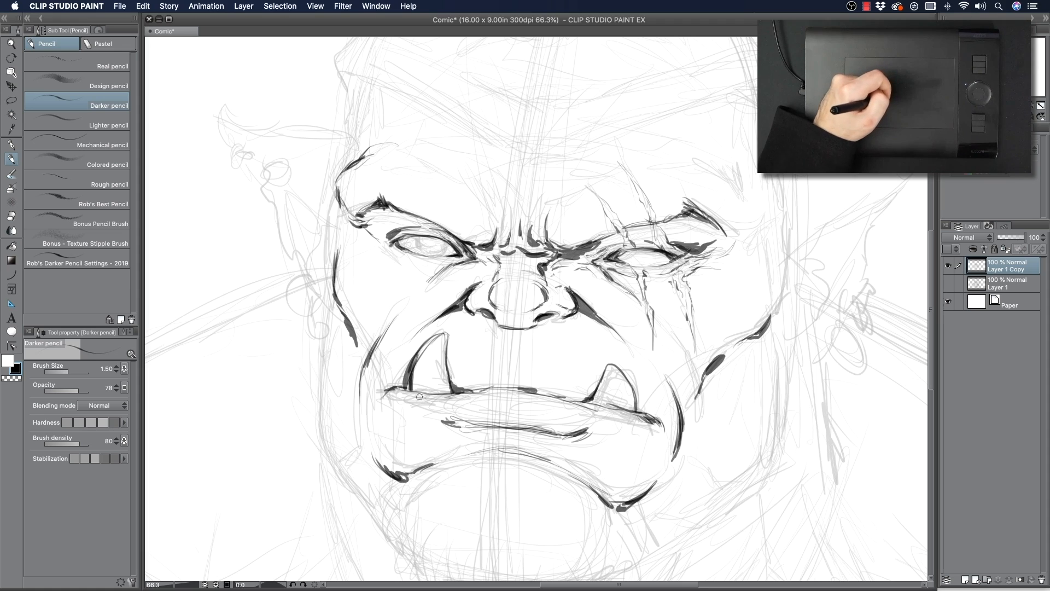
pyautogui.moveTo(597, 432); pyautogui.dragTo(623, 428)
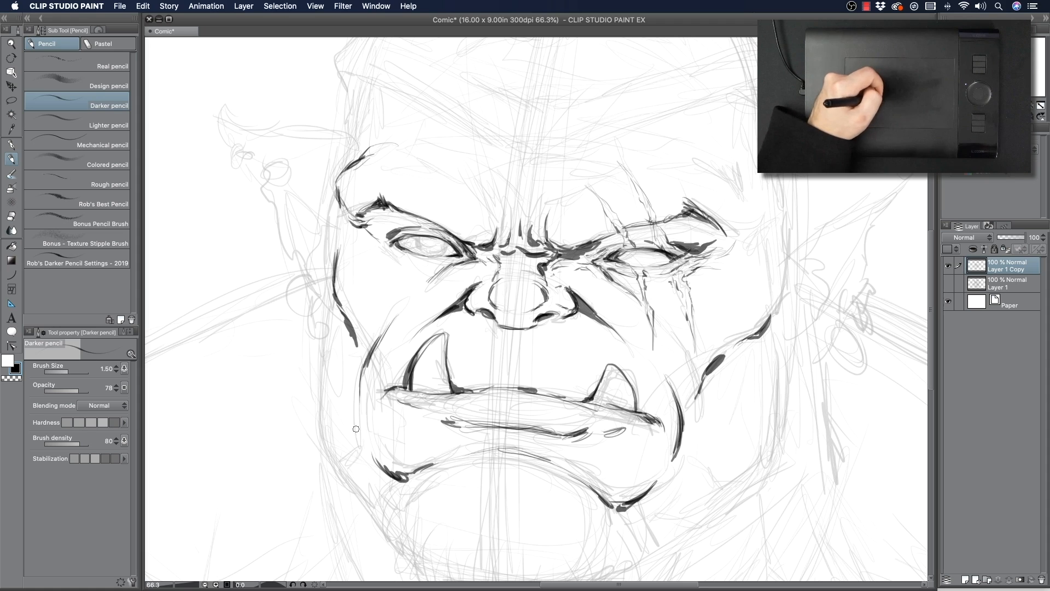
pyautogui.moveTo(513, 341)
pyautogui.mouseDown()
pyautogui.moveTo(514, 364)
pyautogui.moveTo(513, 342)
pyautogui.mouseUp()
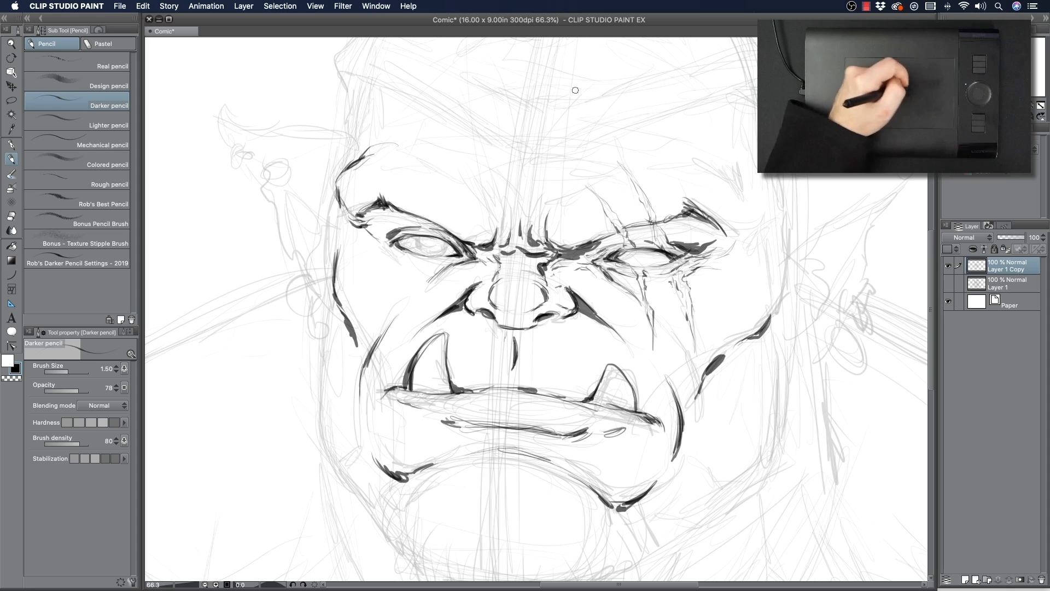
# - Draw the heavy jawline on the unscarred side, curving from the cheek down toward the chin
pyautogui.moveTo(398, 318); pyautogui.dragTo(385, 257)
pyautogui.moveTo(318, 259); pyautogui.dragTo(309, 361)
pyautogui.moveTo(315, 279); pyautogui.dragTo(317, 383)
pyautogui.moveTo(310, 346); pyautogui.dragTo(328, 401)
pyautogui.moveTo(312, 364); pyautogui.dragTo(345, 428)
pyautogui.moveTo(316, 388); pyautogui.dragTo(365, 459)
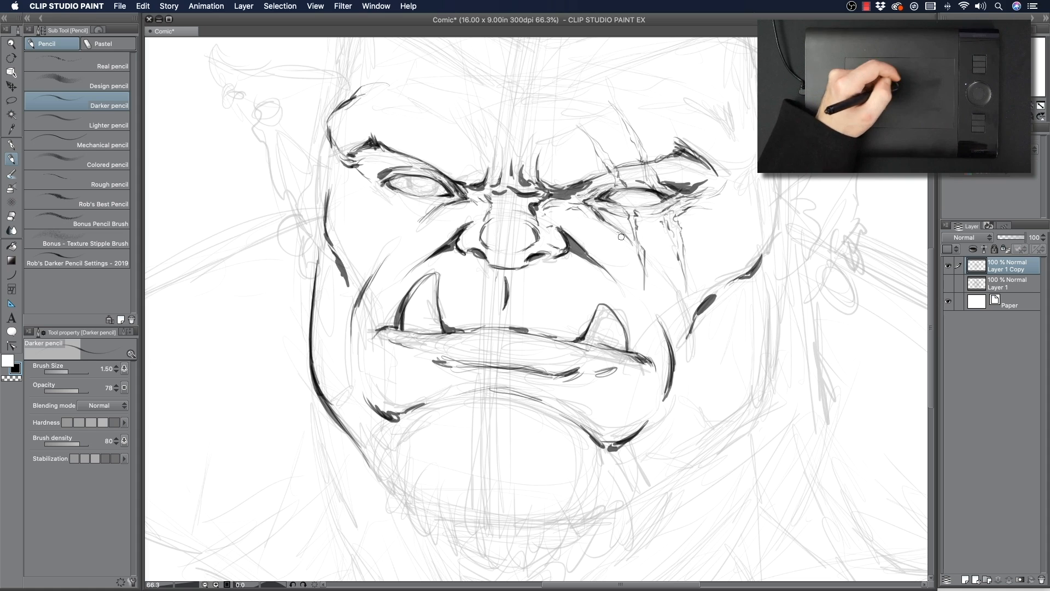
# - Draw the scarred side's jawline down toward the chin, and add small dark creases on both jaw corners and beside the chin
pyautogui.moveTo(780, 285); pyautogui.dragTo(767, 394)
pyautogui.moveTo(779, 323)
pyautogui.mouseDown()
pyautogui.moveTo(772, 382)
pyautogui.moveTo(773, 364)
pyautogui.moveTo(743, 432)
pyautogui.mouseUp()
pyautogui.moveTo(767, 397)
pyautogui.mouseDown()
pyautogui.moveTo(718, 449)
pyautogui.moveTo(733, 434)
pyautogui.moveTo(649, 490)
pyautogui.mouseUp()
pyautogui.moveTo(704, 454)
pyautogui.mouseDown()
pyautogui.moveTo(642, 494)
pyautogui.moveTo(720, 445)
pyautogui.moveTo(694, 403)
pyautogui.moveTo(714, 437)
pyautogui.mouseUp()
pyautogui.moveTo(336, 398)
pyautogui.mouseDown()
pyautogui.moveTo(350, 385)
pyautogui.moveTo(337, 397)
pyautogui.mouseUp()
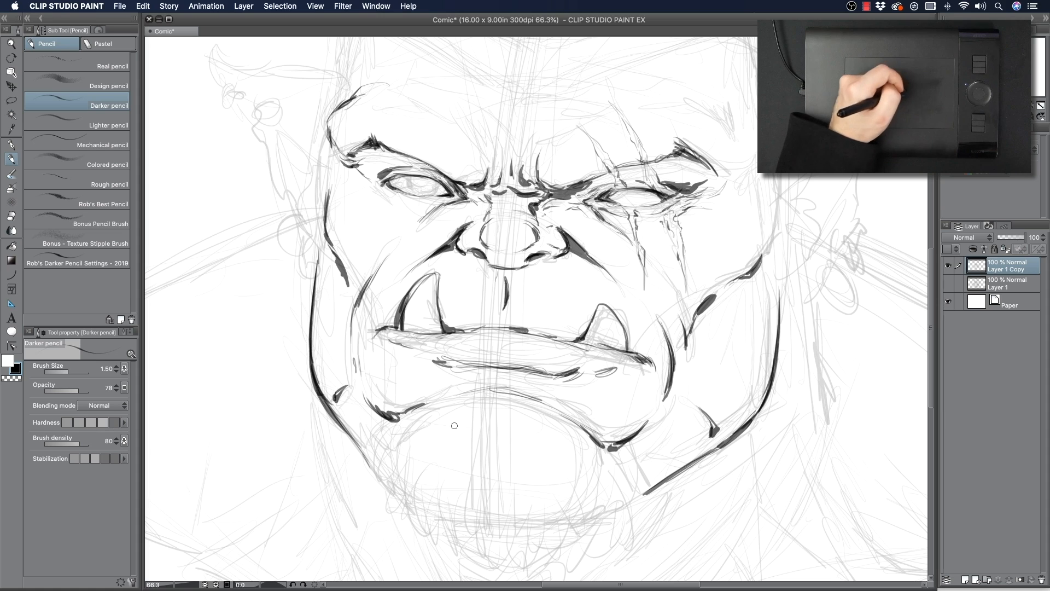
pyautogui.moveTo(396, 424); pyautogui.dragTo(424, 414)
pyautogui.moveTo(585, 435); pyautogui.dragTo(603, 472)
# - Draw the curved brow ridges above both eyes and start light wrinkle lines across the forehead
pyautogui.moveTo(452, 116); pyautogui.dragTo(436, 163)
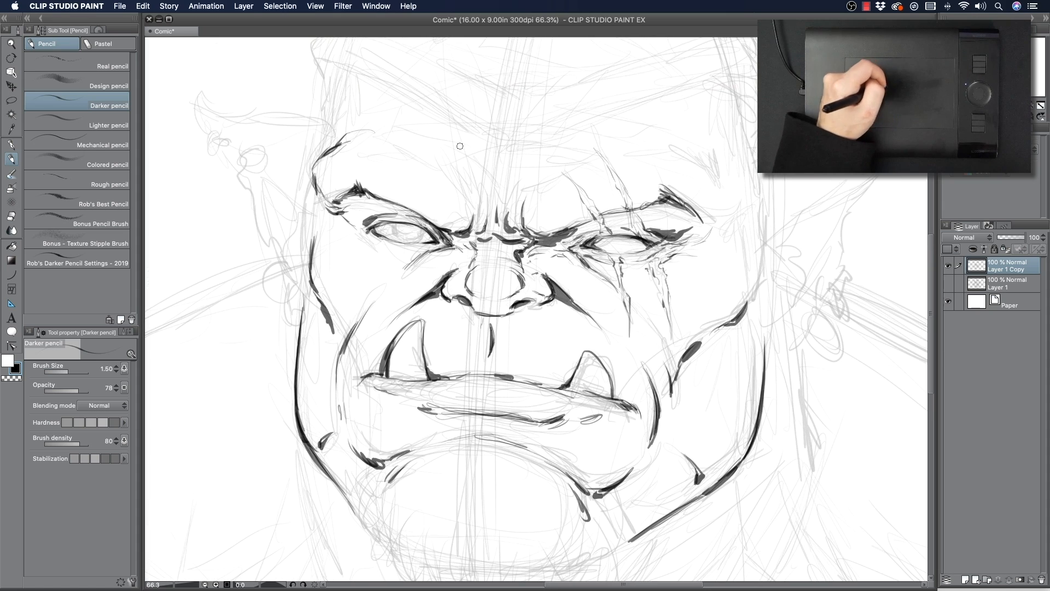
pyautogui.moveTo(689, 153); pyautogui.dragTo(718, 188)
pyautogui.moveTo(673, 143); pyautogui.dragTo(660, 141)
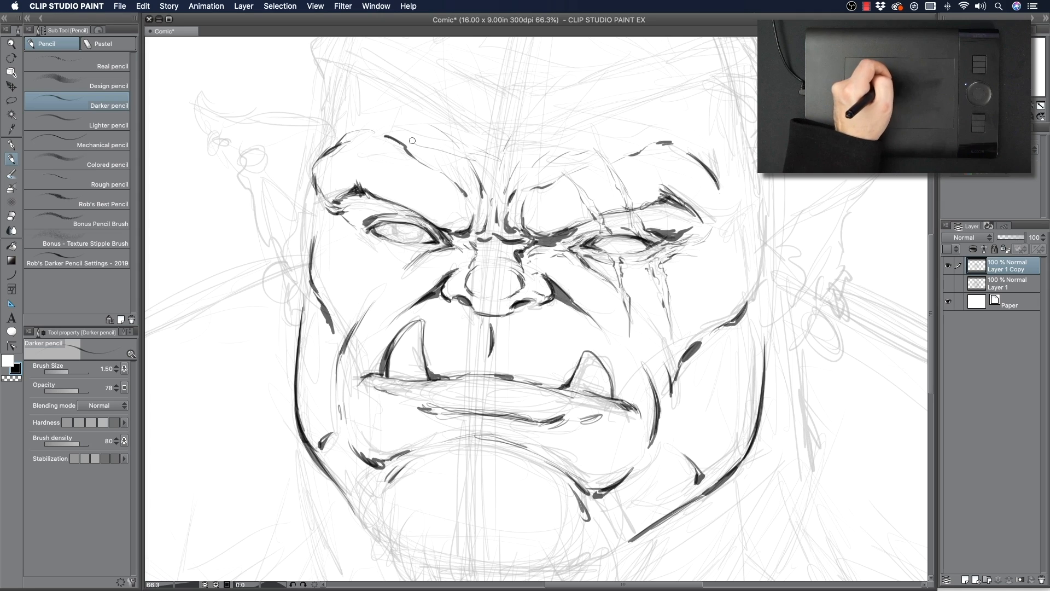
pyautogui.moveTo(550, 160)
pyautogui.mouseDown()
pyautogui.moveTo(629, 154)
pyautogui.moveTo(671, 130)
pyautogui.mouseUp()
pyautogui.moveTo(343, 106); pyautogui.dragTo(420, 116)
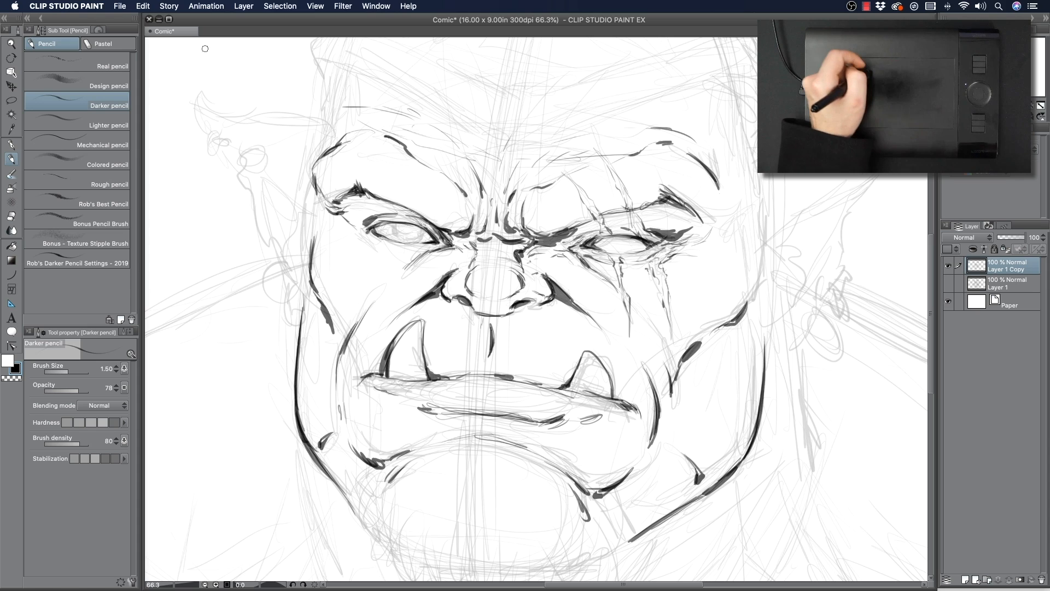
# - Mirror the drawing layer horizontally back to its original orientation and apply the transformation
pyautogui.click(143, 6)
pyautogui.moveTo(185, 185)
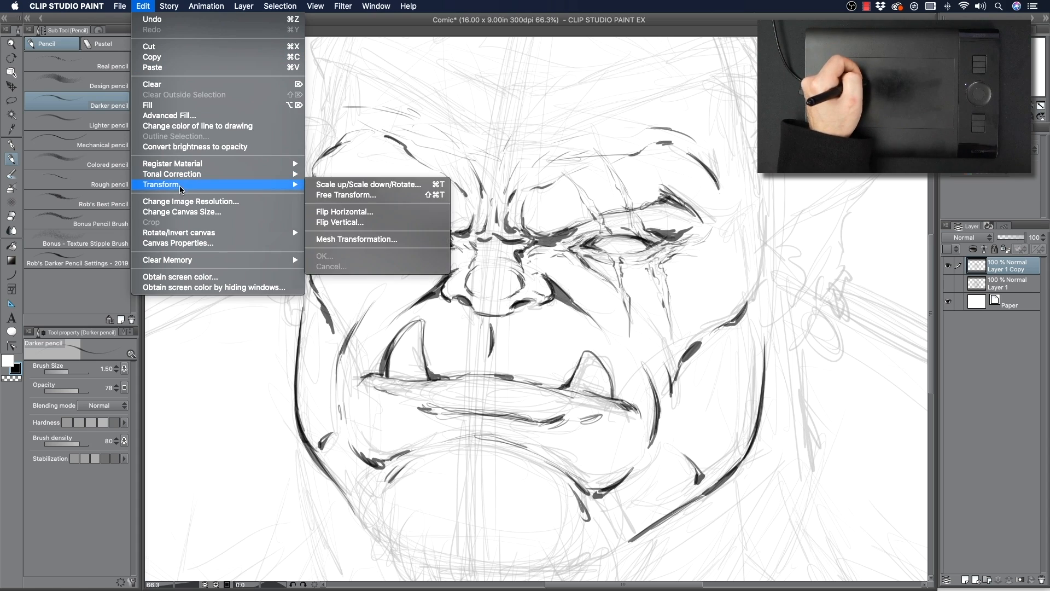
pyautogui.click(329, 211)
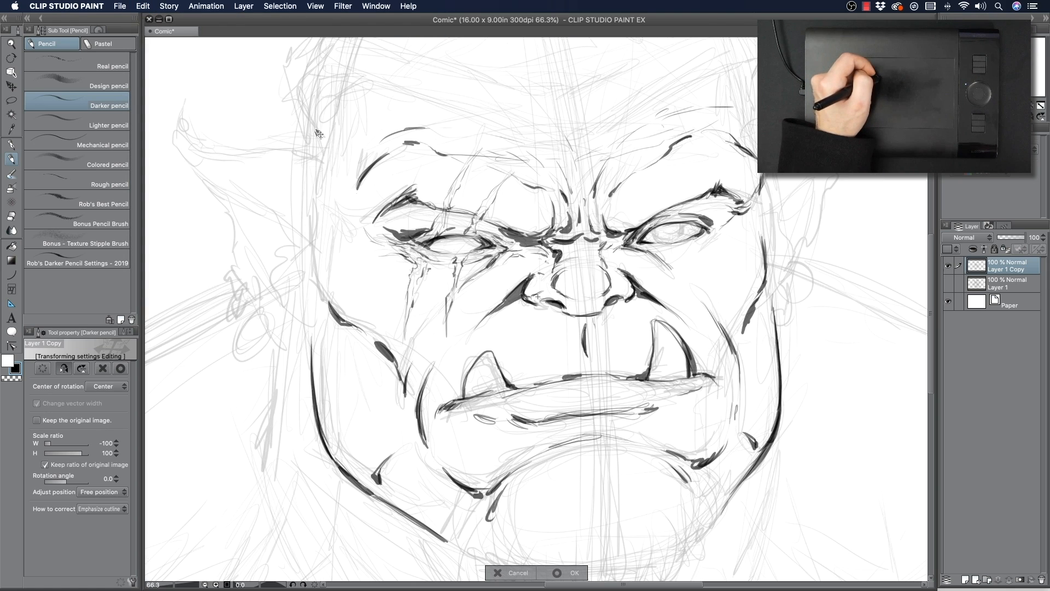
pyautogui.click(13, 47)
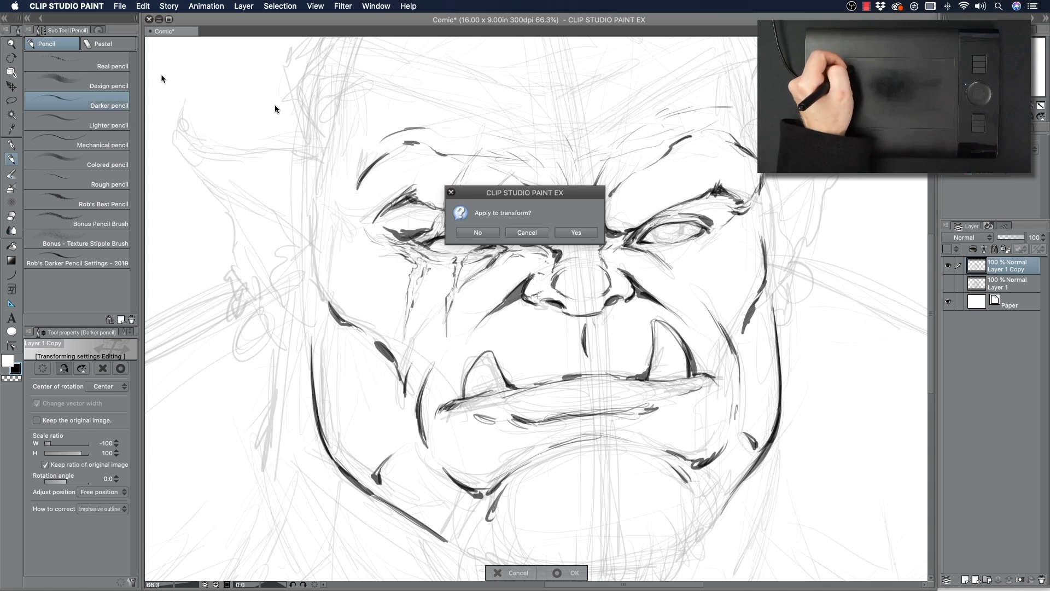
pyautogui.click(559, 233)
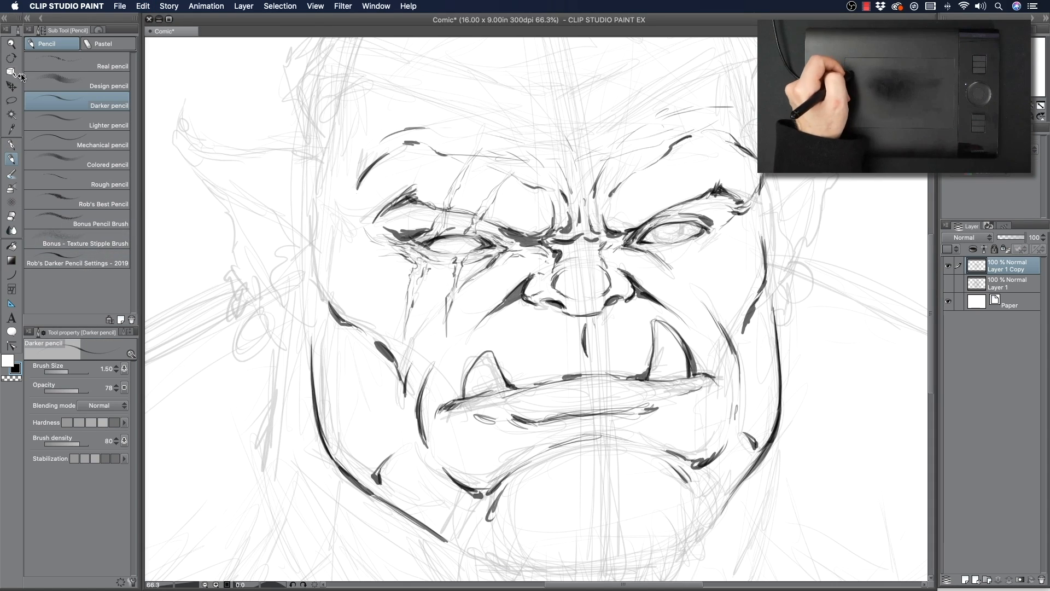
# - Draw the temple line and the full outline of the pointed ear on the scarred side with the Darker pencil
pyautogui.click(12, 44)
pyautogui.moveTo(469, 236); pyautogui.dragTo(435, 202)
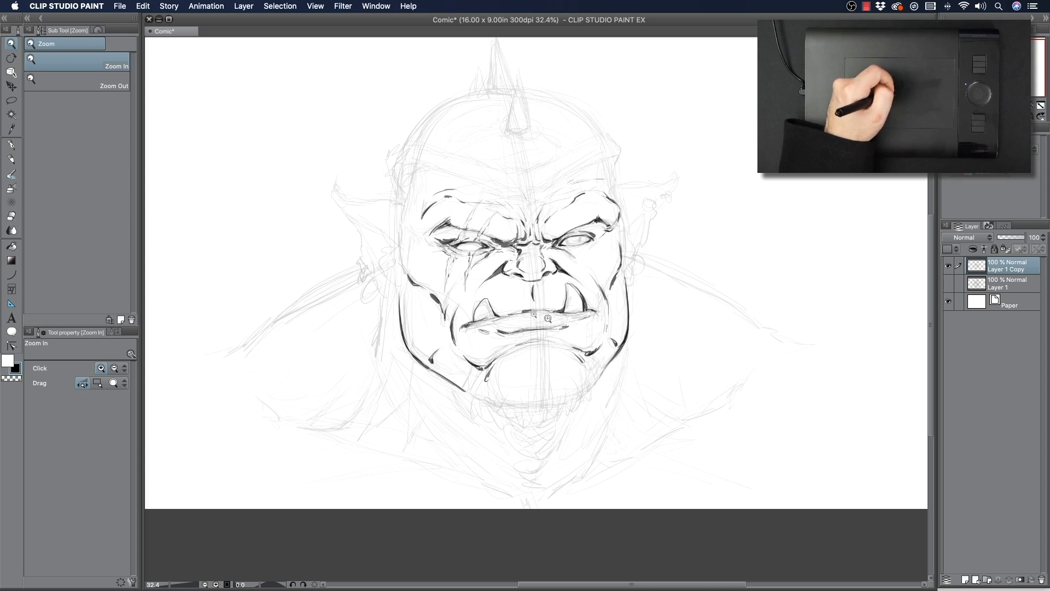
pyautogui.moveTo(539, 310); pyautogui.dragTo(553, 311)
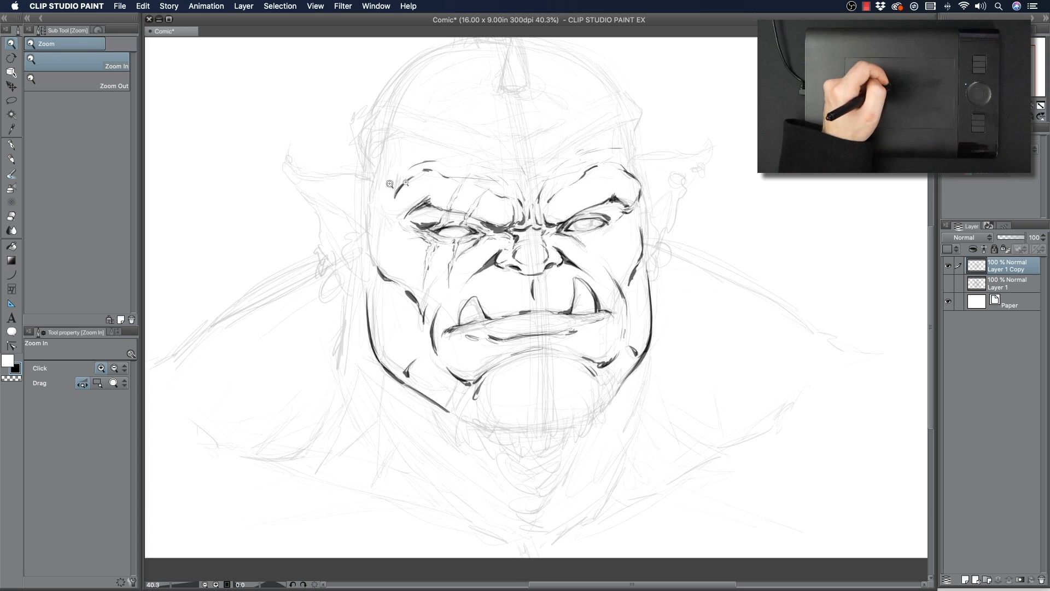
pyautogui.click(466, 175)
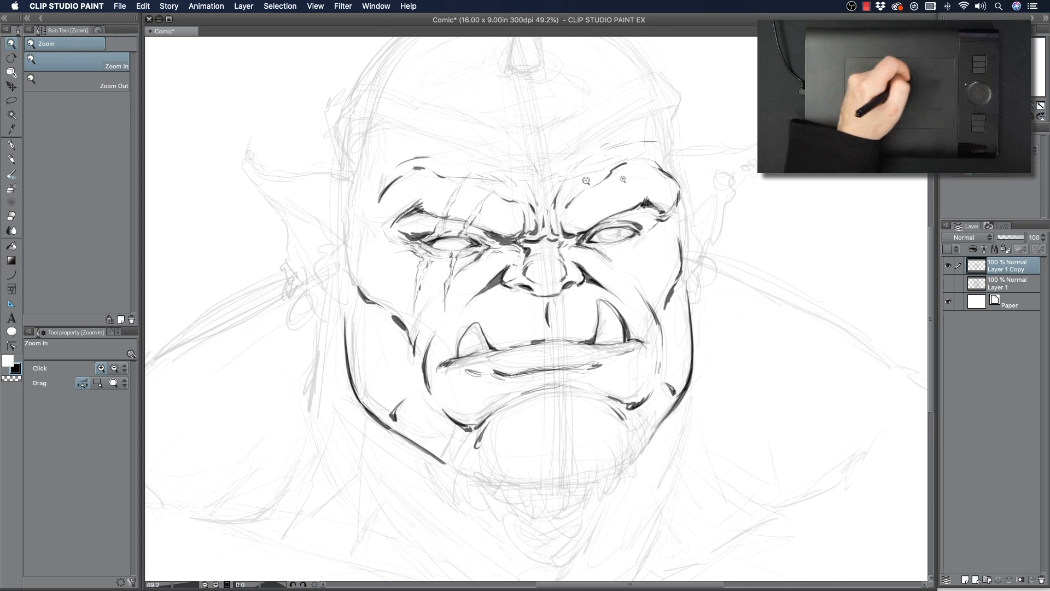
pyautogui.click(11, 159)
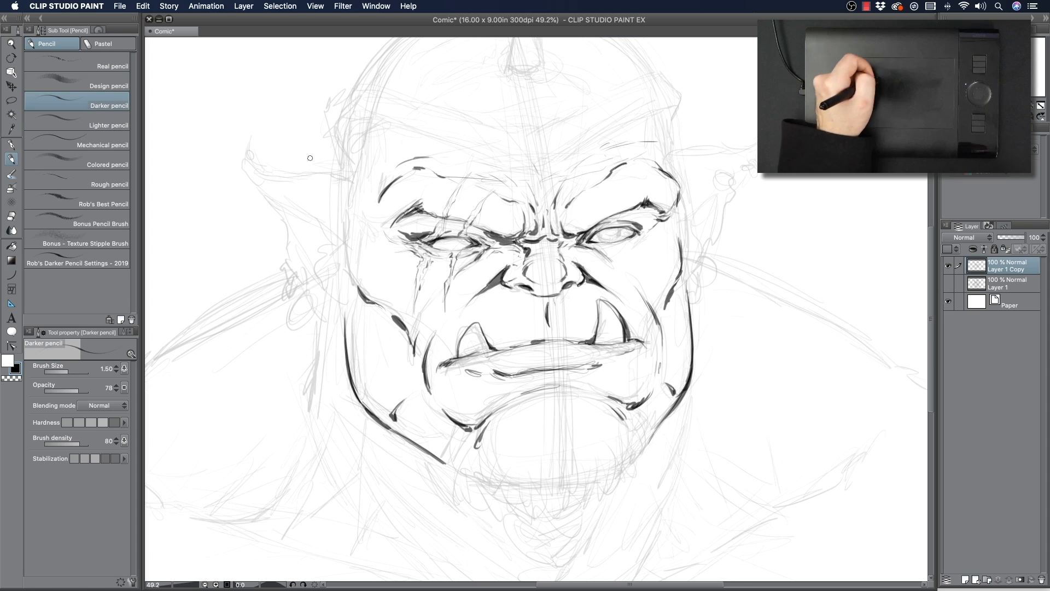
pyautogui.moveTo(353, 168); pyautogui.dragTo(361, 129)
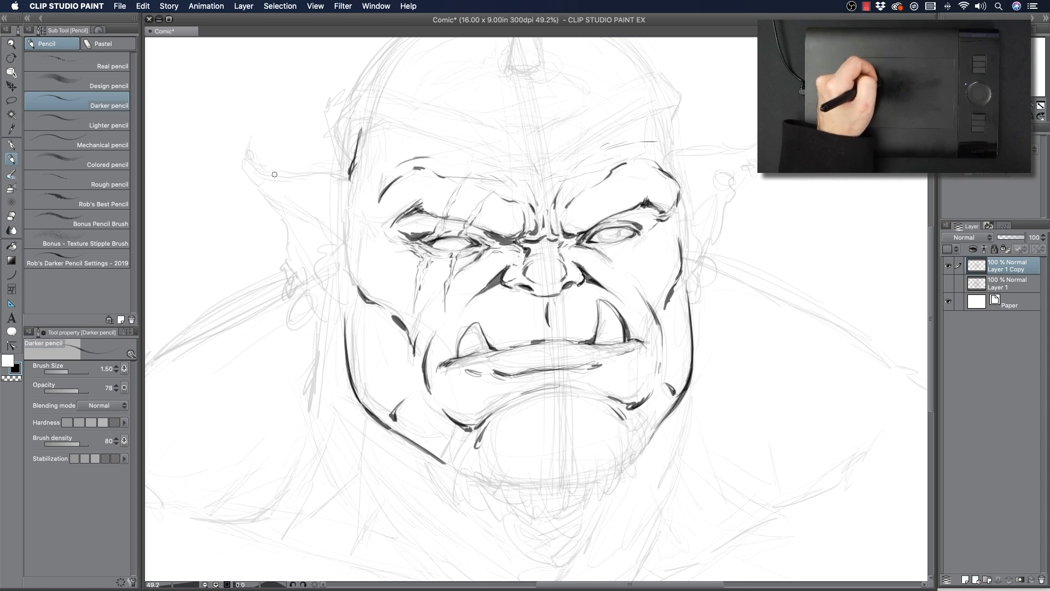
pyautogui.moveTo(256, 162); pyautogui.dragTo(328, 171)
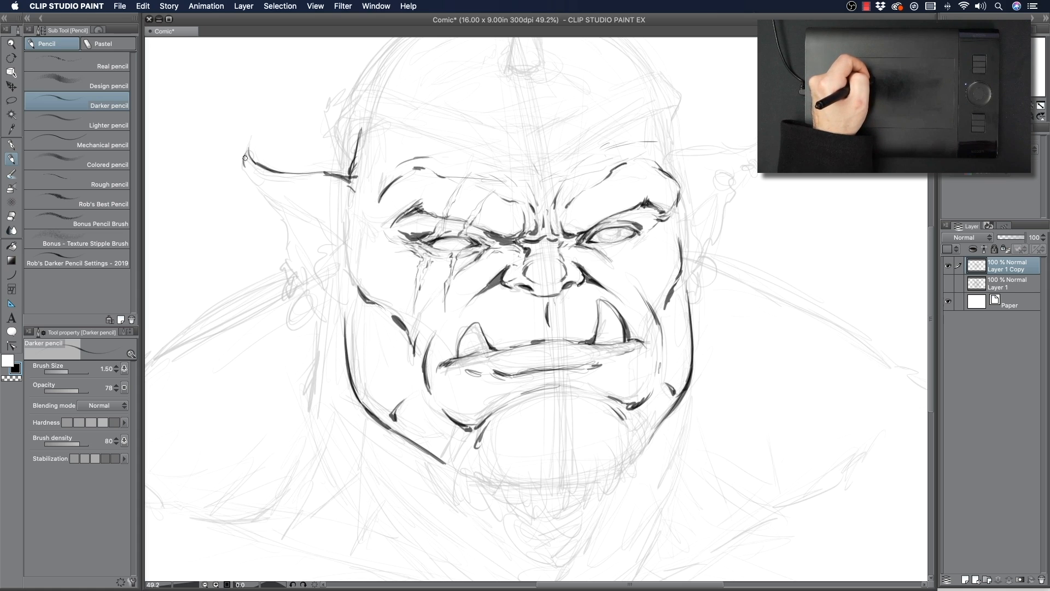
pyautogui.moveTo(245, 168)
pyautogui.mouseDown()
pyautogui.moveTo(263, 192)
pyautogui.moveTo(321, 223)
pyautogui.moveTo(333, 254)
pyautogui.mouseUp()
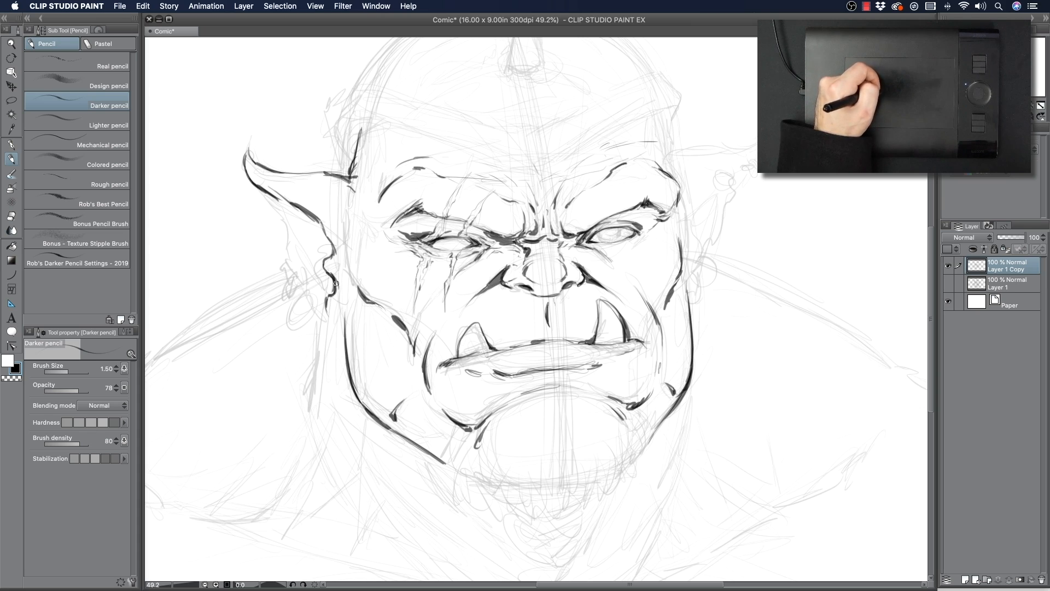
pyautogui.moveTo(255, 189); pyautogui.dragTo(272, 210)
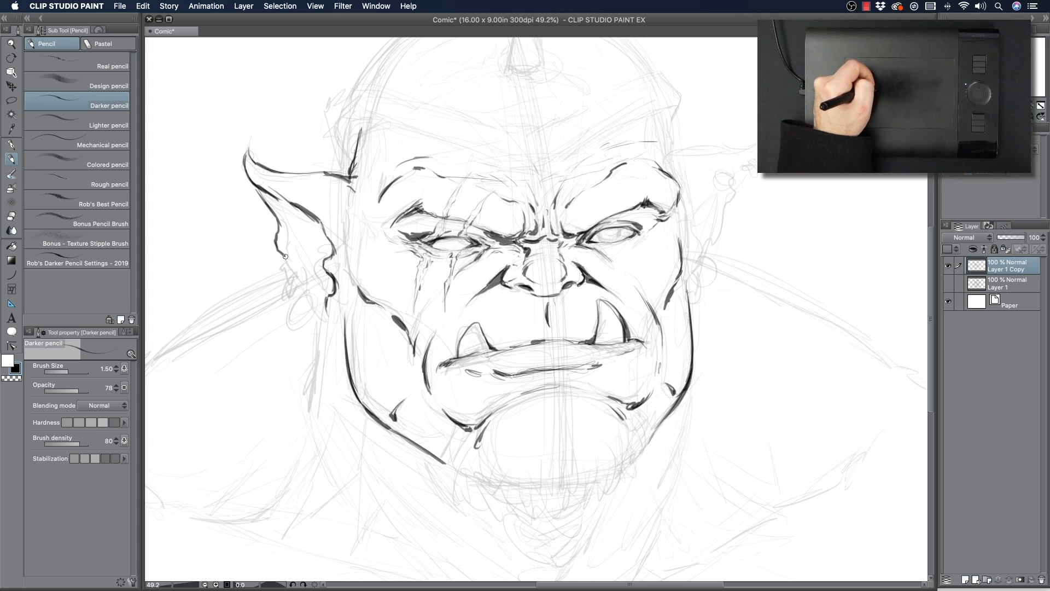
pyautogui.moveTo(285, 257); pyautogui.dragTo(298, 281)
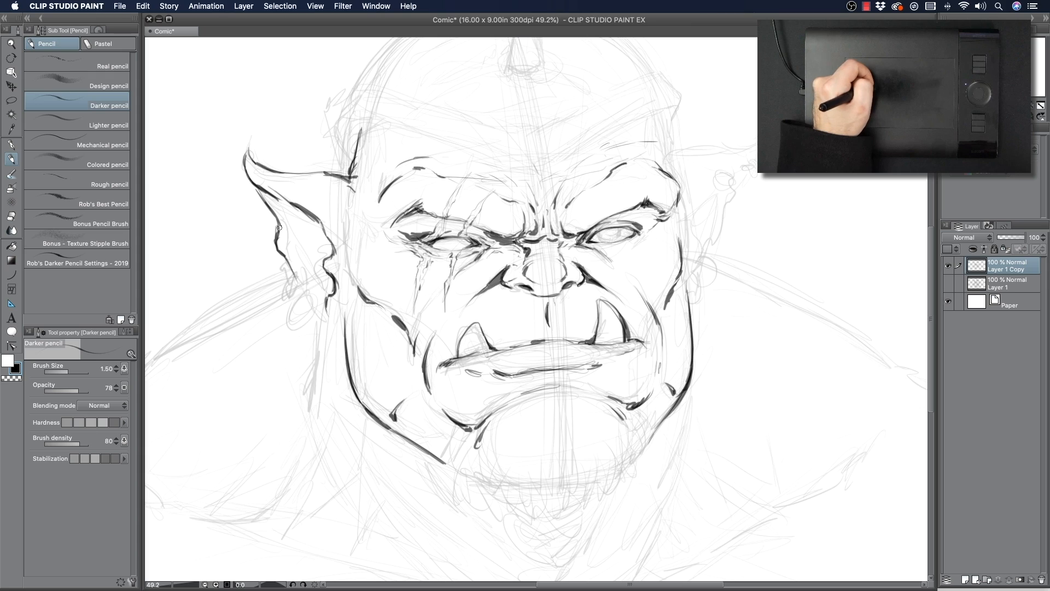
pyautogui.moveTo(298, 281); pyautogui.dragTo(331, 333)
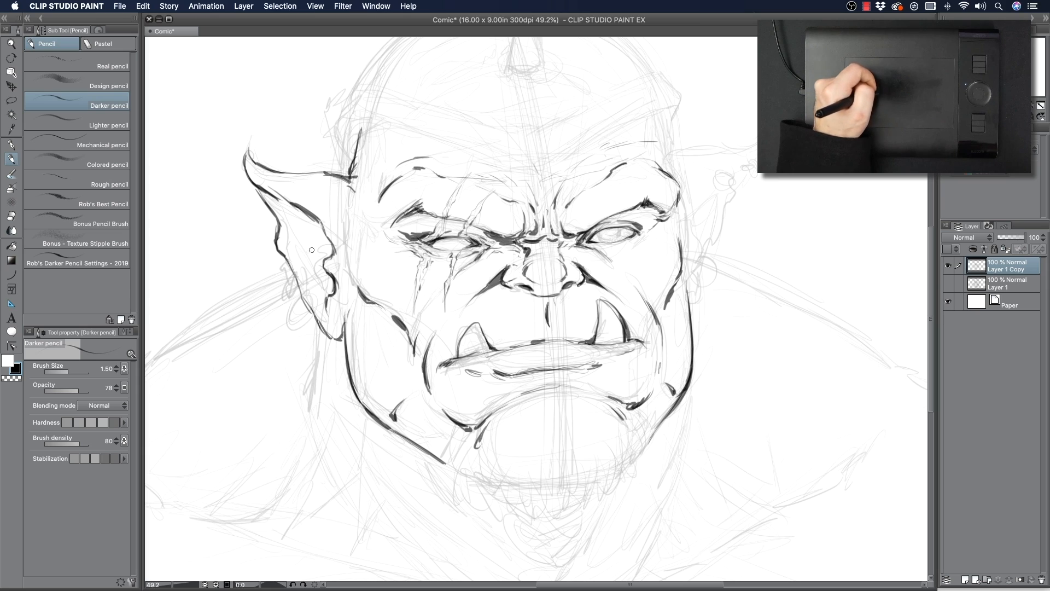
# - Add folds and dark shadows inside the scarred side's ear, short creases toward the temple, and a neck line below the ear
pyautogui.moveTo(320, 223)
pyautogui.mouseDown()
pyautogui.moveTo(309, 244)
pyautogui.moveTo(297, 213)
pyautogui.moveTo(279, 208)
pyautogui.mouseUp()
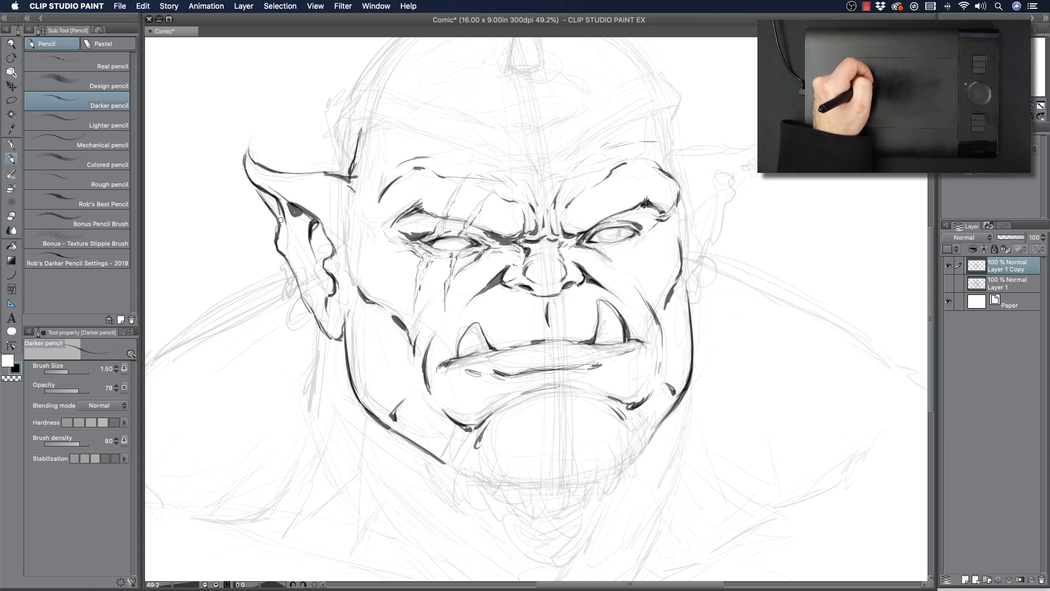
pyautogui.moveTo(284, 245)
pyautogui.mouseDown()
pyautogui.moveTo(294, 253)
pyautogui.moveTo(325, 236)
pyautogui.mouseUp()
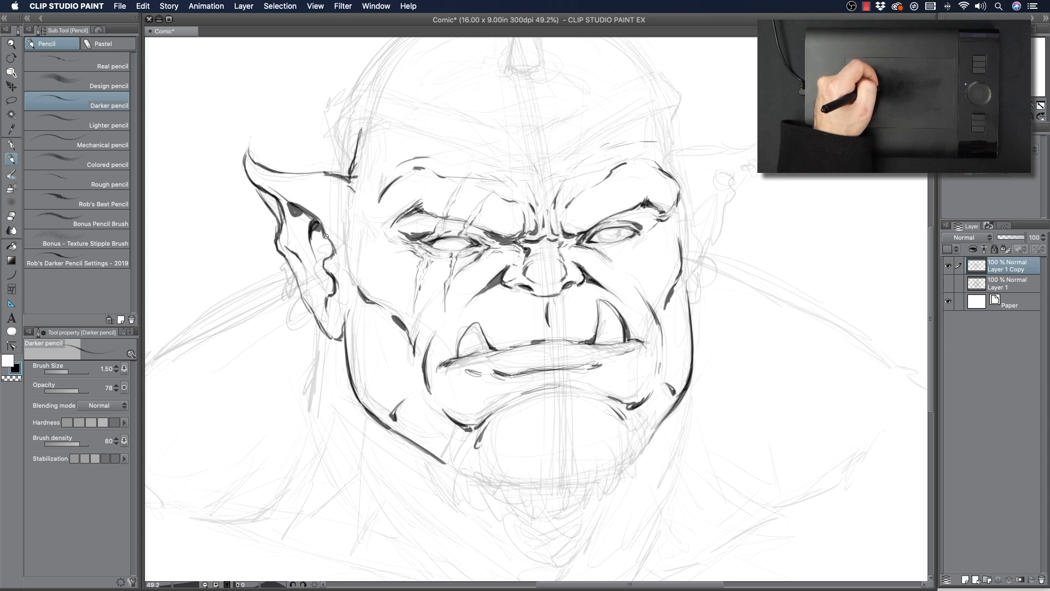
pyautogui.moveTo(332, 276); pyautogui.dragTo(332, 285)
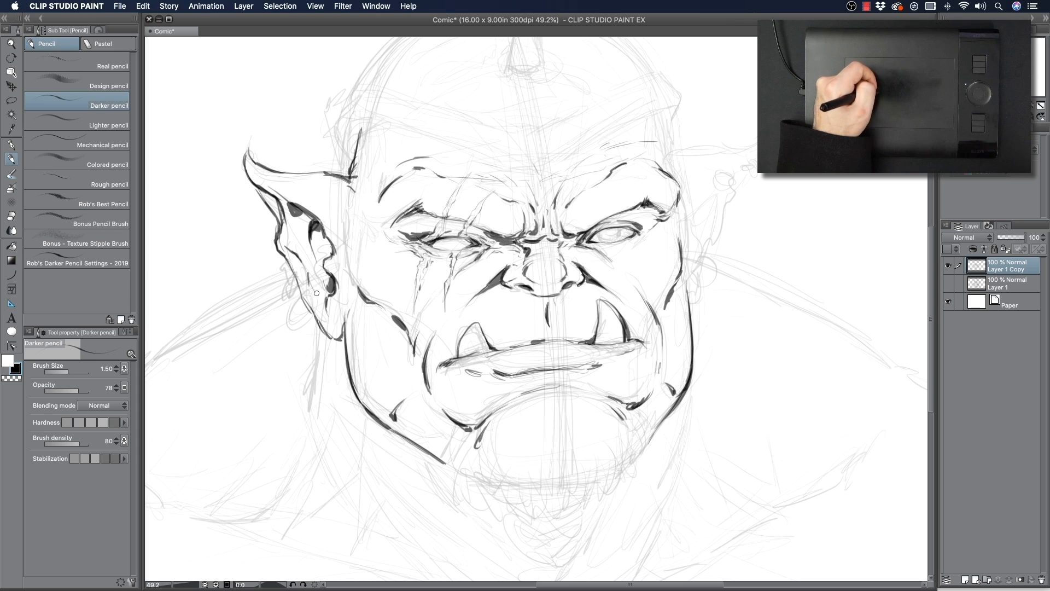
pyautogui.moveTo(257, 187)
pyautogui.mouseDown()
pyautogui.moveTo(276, 204)
pyautogui.moveTo(259, 189)
pyautogui.mouseUp()
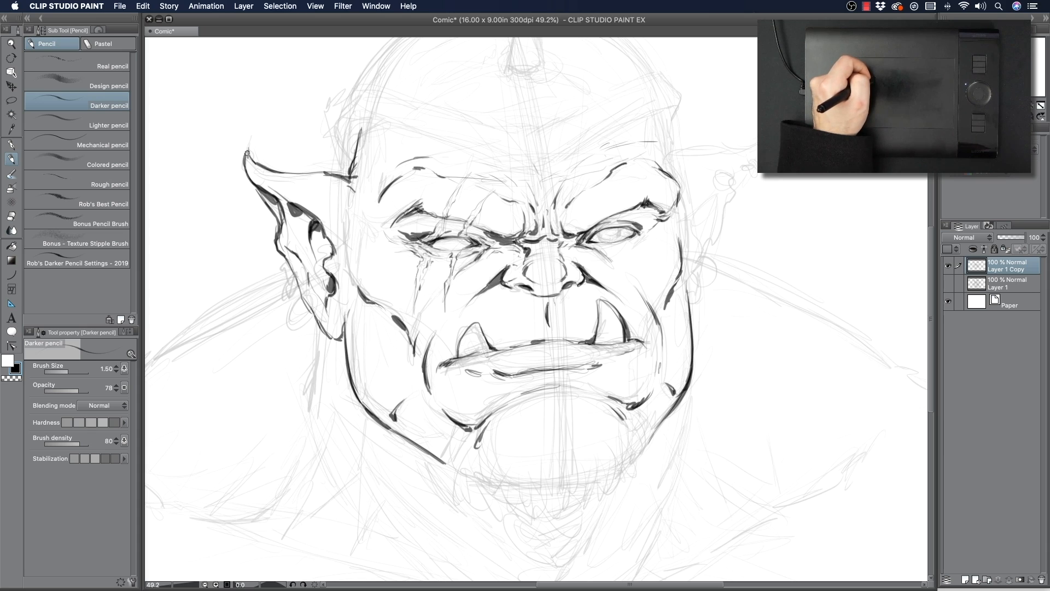
pyautogui.moveTo(324, 188); pyautogui.dragTo(346, 204)
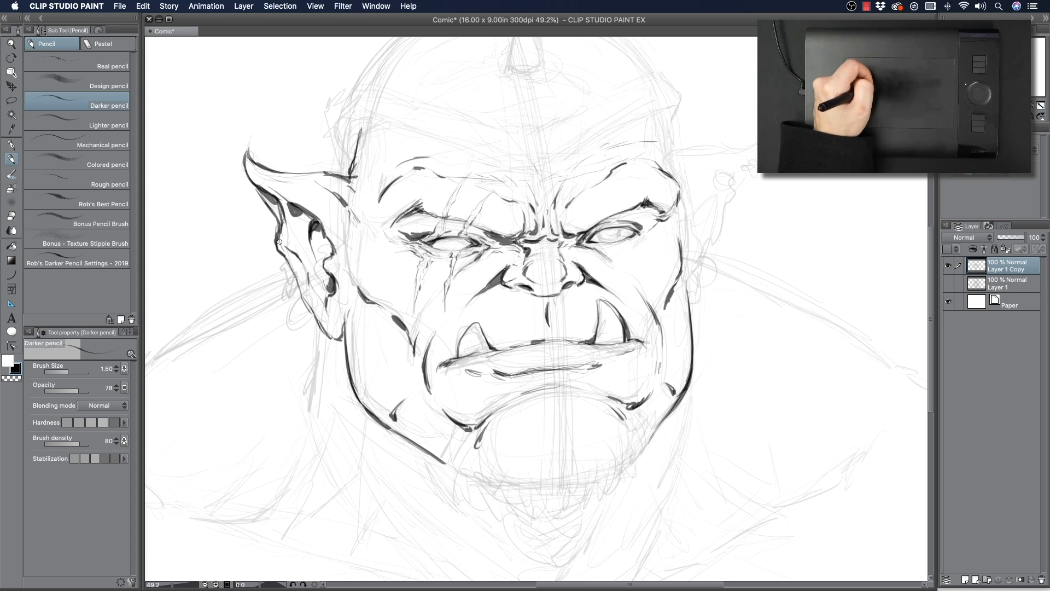
pyautogui.moveTo(286, 252)
pyautogui.mouseDown()
pyautogui.moveTo(289, 266)
pyautogui.moveTo(280, 250)
pyautogui.moveTo(297, 253)
pyautogui.moveTo(285, 214)
pyautogui.moveTo(289, 251)
pyautogui.moveTo(321, 228)
pyautogui.mouseUp()
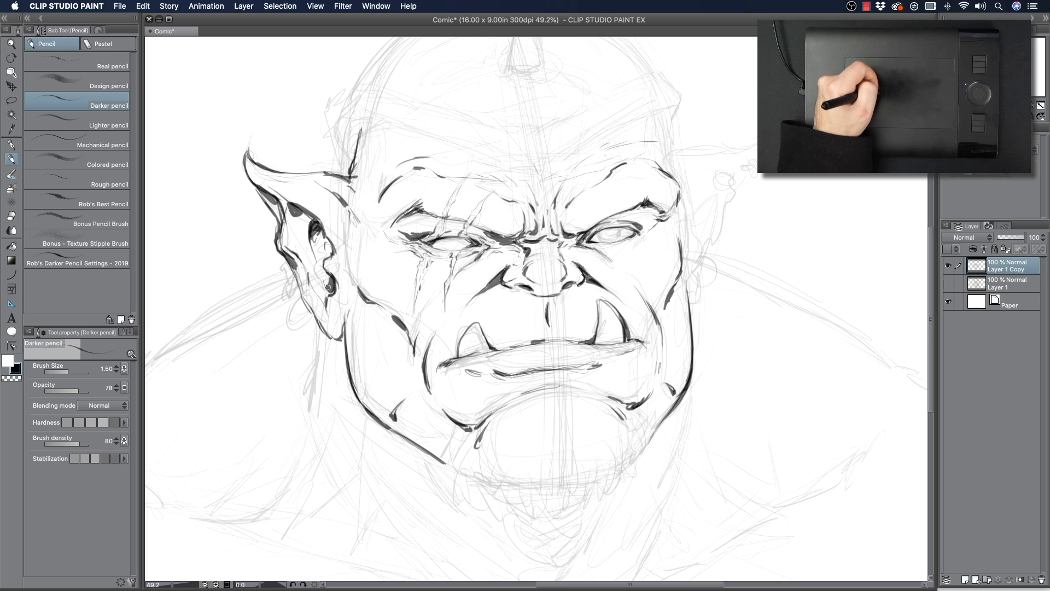
pyautogui.moveTo(316, 377); pyautogui.dragTo(320, 335)
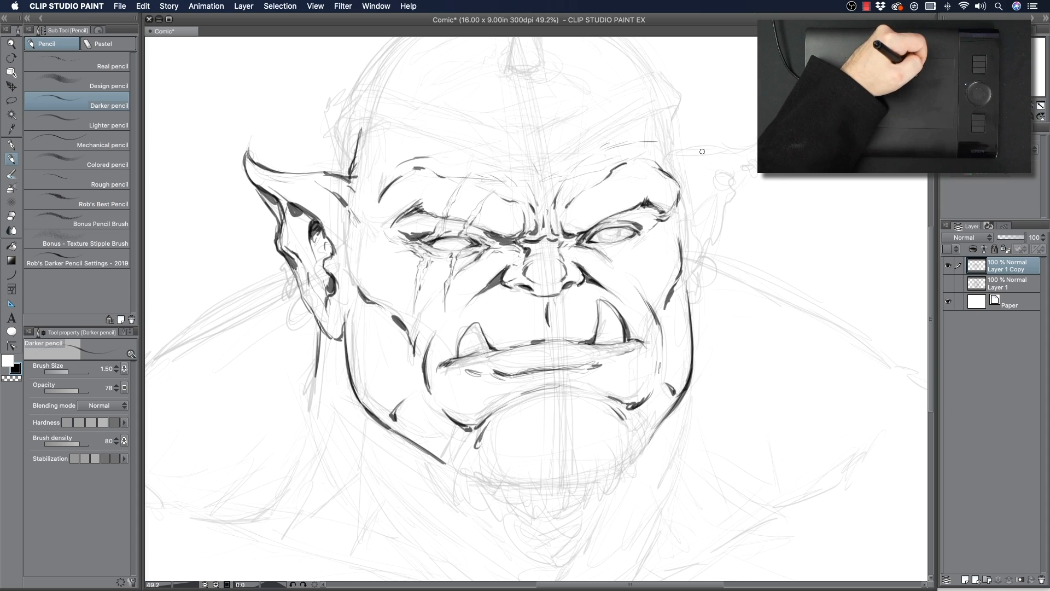
# - Outline the pointed ear on the unscarred side, and draw the iris and outer-corner creases of that side's eye
pyautogui.moveTo(674, 167)
pyautogui.mouseDown()
pyautogui.moveTo(745, 151)
pyautogui.moveTo(756, 166)
pyautogui.moveTo(718, 230)
pyautogui.moveTo(698, 212)
pyautogui.moveTo(743, 176)
pyautogui.moveTo(694, 219)
pyautogui.moveTo(690, 265)
pyautogui.mouseUp()
pyautogui.moveTo(715, 241); pyautogui.dragTo(692, 310)
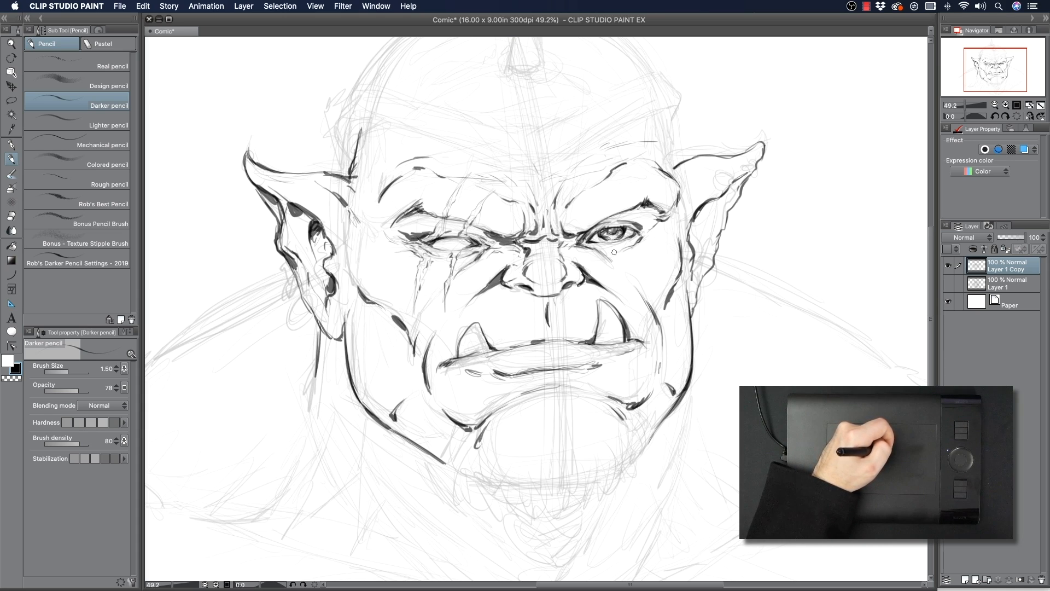
pyautogui.moveTo(647, 236); pyautogui.dragTo(659, 236)
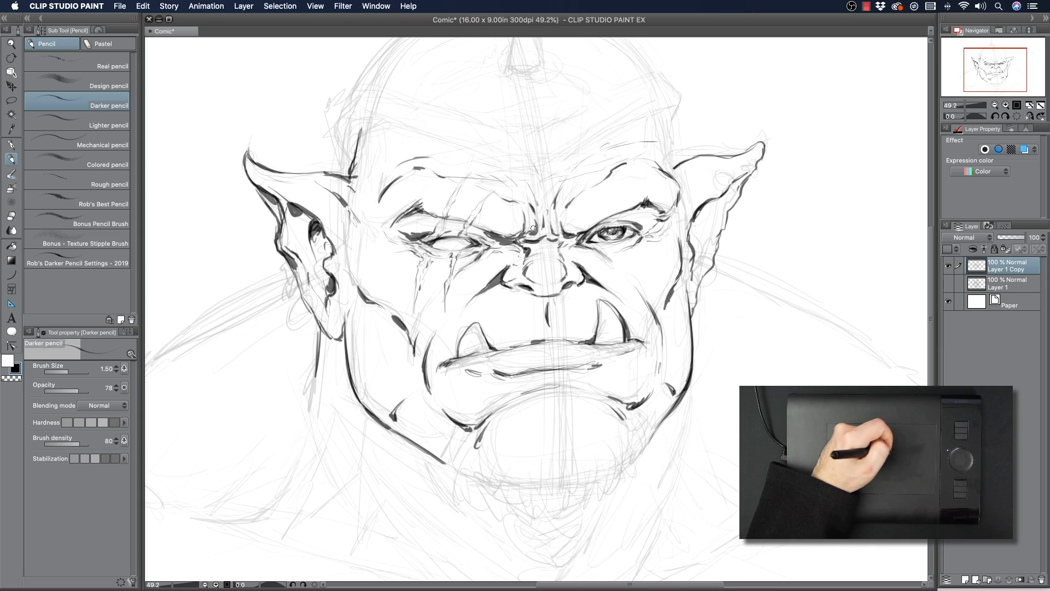
# - Add fine contour lines to the scarred side's brow, the lips, tusks and cheek, and extend the neck line below the ear
pyautogui.moveTo(389, 168)
pyautogui.mouseDown()
pyautogui.moveTo(378, 146)
pyautogui.moveTo(385, 181)
pyautogui.mouseUp()
pyautogui.moveTo(454, 313); pyautogui.dragTo(447, 325)
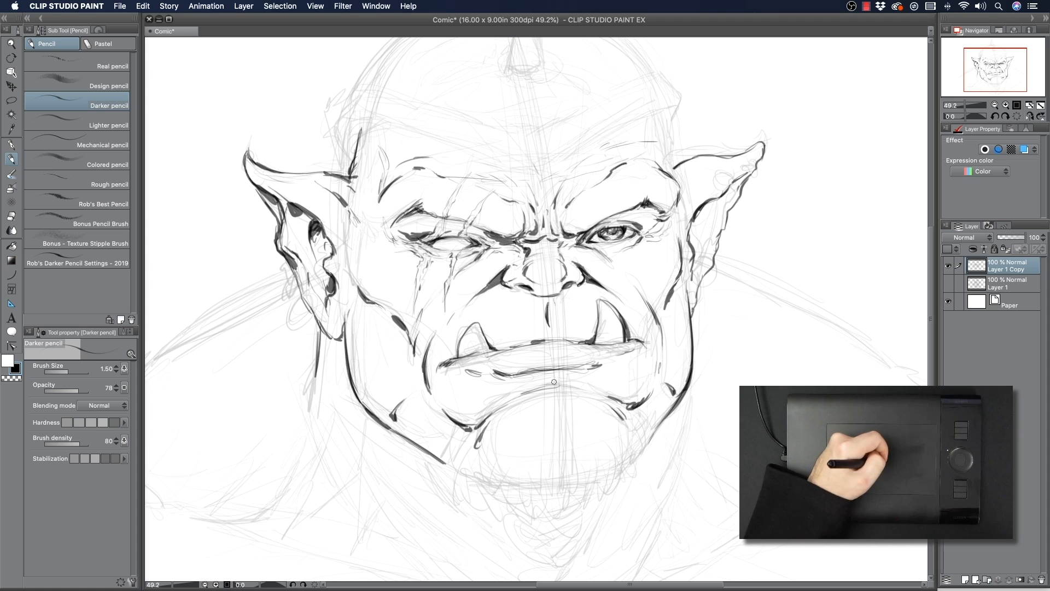
pyautogui.moveTo(542, 395); pyautogui.dragTo(580, 386)
pyautogui.moveTo(512, 360)
pyautogui.mouseDown()
pyautogui.moveTo(543, 346)
pyautogui.moveTo(564, 354)
pyautogui.moveTo(570, 341)
pyautogui.moveTo(600, 353)
pyautogui.moveTo(615, 345)
pyautogui.moveTo(520, 346)
pyautogui.moveTo(496, 369)
pyautogui.mouseUp()
pyautogui.moveTo(603, 333)
pyautogui.mouseDown()
pyautogui.moveTo(606, 306)
pyautogui.moveTo(618, 325)
pyautogui.mouseUp()
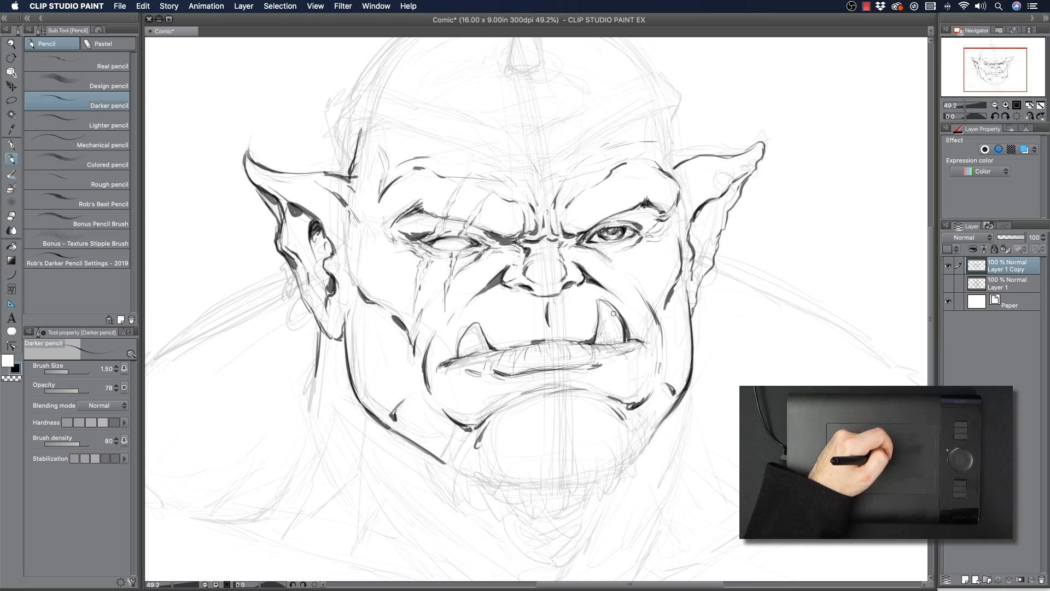
pyautogui.moveTo(470, 338); pyautogui.dragTo(475, 349)
pyautogui.moveTo(618, 272); pyautogui.dragTo(621, 278)
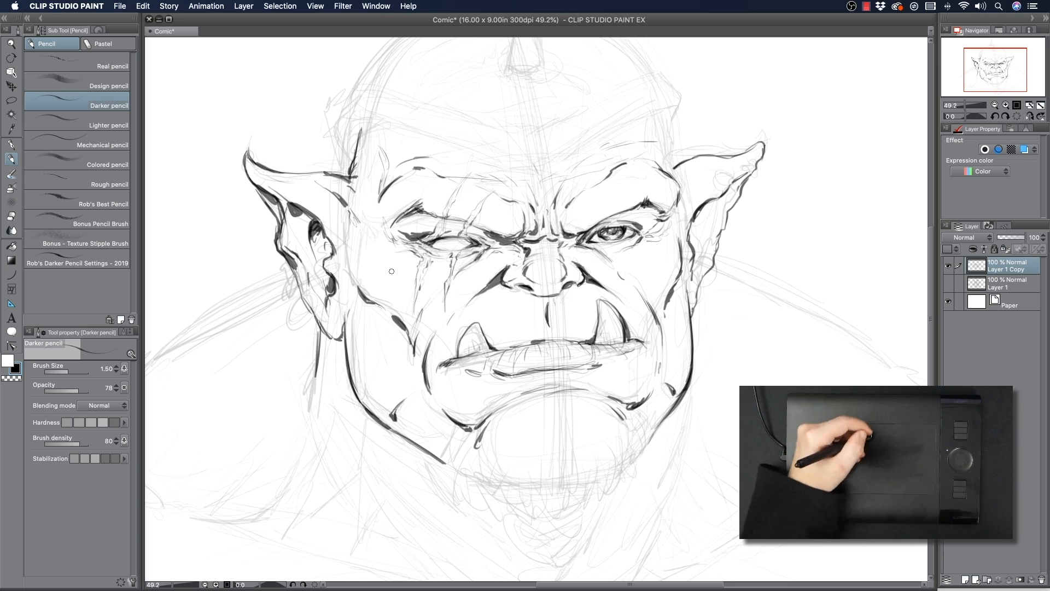
pyautogui.moveTo(322, 331); pyautogui.dragTo(315, 384)
# - Draw the chin beard with short hair strokes, gathering it into a tapering braid tied off at its end
pyautogui.click(11, 44)
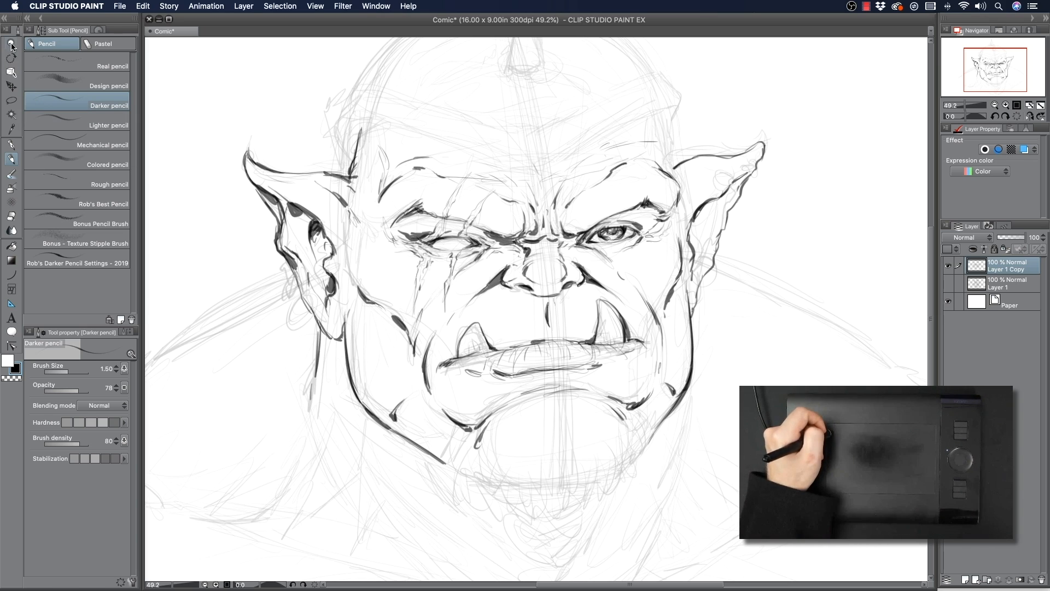
pyautogui.moveTo(467, 254); pyautogui.dragTo(433, 122)
pyautogui.click(11, 159)
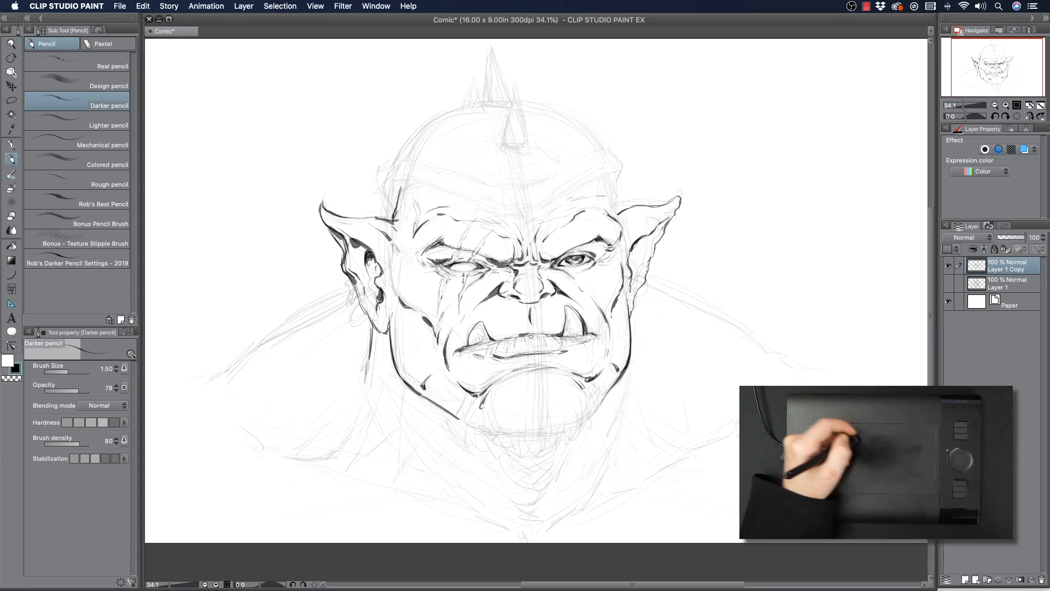
pyautogui.moveTo(493, 421)
pyautogui.mouseDown()
pyautogui.moveTo(515, 428)
pyautogui.moveTo(544, 414)
pyautogui.moveTo(576, 425)
pyautogui.moveTo(585, 400)
pyautogui.mouseUp()
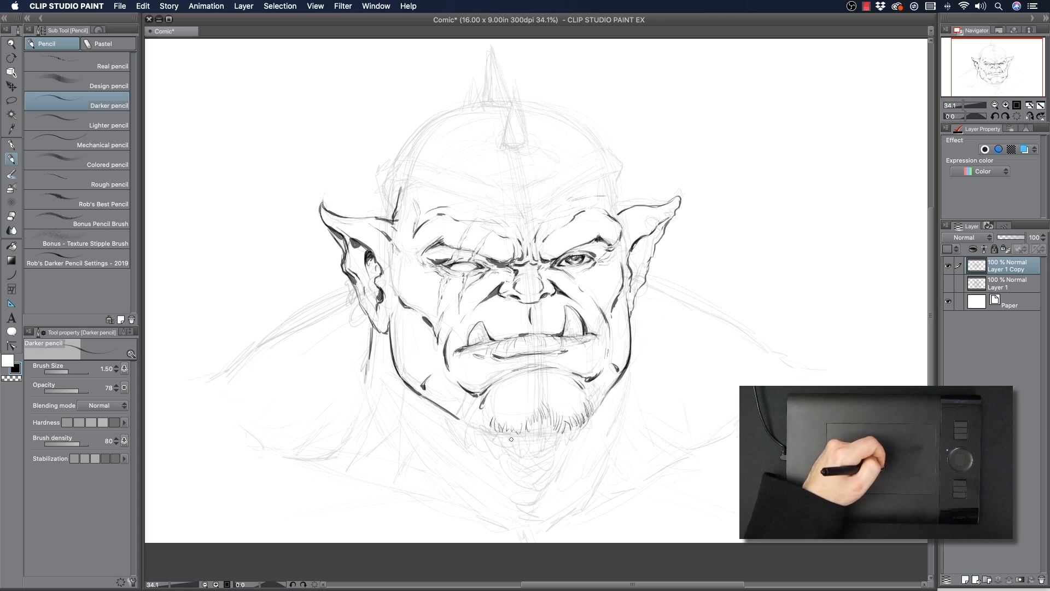
pyautogui.moveTo(486, 410)
pyautogui.mouseDown()
pyautogui.moveTo(483, 436)
pyautogui.moveTo(489, 426)
pyautogui.moveTo(498, 440)
pyautogui.moveTo(527, 430)
pyautogui.moveTo(548, 446)
pyautogui.moveTo(582, 420)
pyautogui.moveTo(581, 435)
pyautogui.moveTo(541, 453)
pyautogui.moveTo(502, 445)
pyautogui.moveTo(472, 422)
pyautogui.moveTo(478, 439)
pyautogui.moveTo(458, 413)
pyautogui.moveTo(495, 446)
pyautogui.mouseUp()
pyautogui.moveTo(488, 438)
pyautogui.mouseDown()
pyautogui.moveTo(561, 444)
pyautogui.moveTo(558, 462)
pyautogui.moveTo(534, 476)
pyautogui.moveTo(545, 457)
pyautogui.moveTo(528, 469)
pyautogui.moveTo(554, 462)
pyautogui.moveTo(524, 476)
pyautogui.moveTo(555, 464)
pyautogui.moveTo(525, 487)
pyautogui.moveTo(551, 480)
pyautogui.moveTo(527, 497)
pyautogui.moveTo(548, 478)
pyautogui.moveTo(534, 505)
pyautogui.moveTo(527, 481)
pyautogui.moveTo(540, 481)
pyautogui.moveTo(526, 484)
pyautogui.moveTo(516, 469)
pyautogui.moveTo(537, 467)
pyautogui.moveTo(512, 454)
pyautogui.moveTo(527, 468)
pyautogui.moveTo(541, 457)
pyautogui.moveTo(513, 460)
pyautogui.moveTo(527, 487)
pyautogui.moveTo(555, 466)
pyautogui.moveTo(522, 494)
pyautogui.moveTo(511, 468)
pyautogui.moveTo(526, 506)
pyautogui.moveTo(541, 497)
pyautogui.moveTo(525, 509)
pyautogui.moveTo(519, 489)
pyautogui.moveTo(541, 508)
pyautogui.moveTo(525, 516)
pyautogui.moveTo(528, 538)
pyautogui.moveTo(526, 516)
pyautogui.mouseUp()
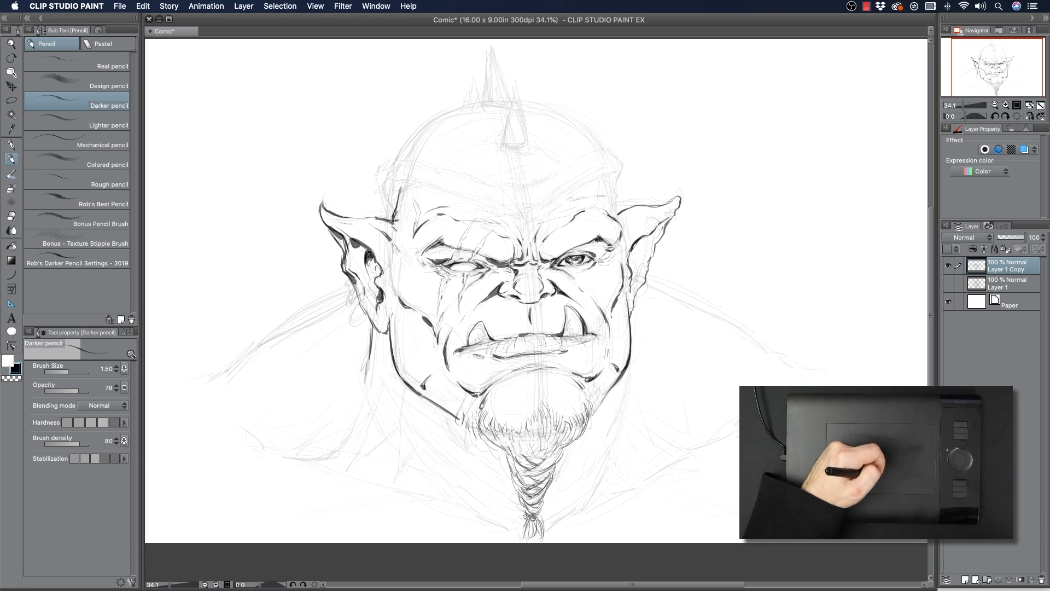
pyautogui.moveTo(528, 457); pyautogui.dragTo(569, 448)
pyautogui.moveTo(498, 447); pyautogui.dragTo(502, 460)
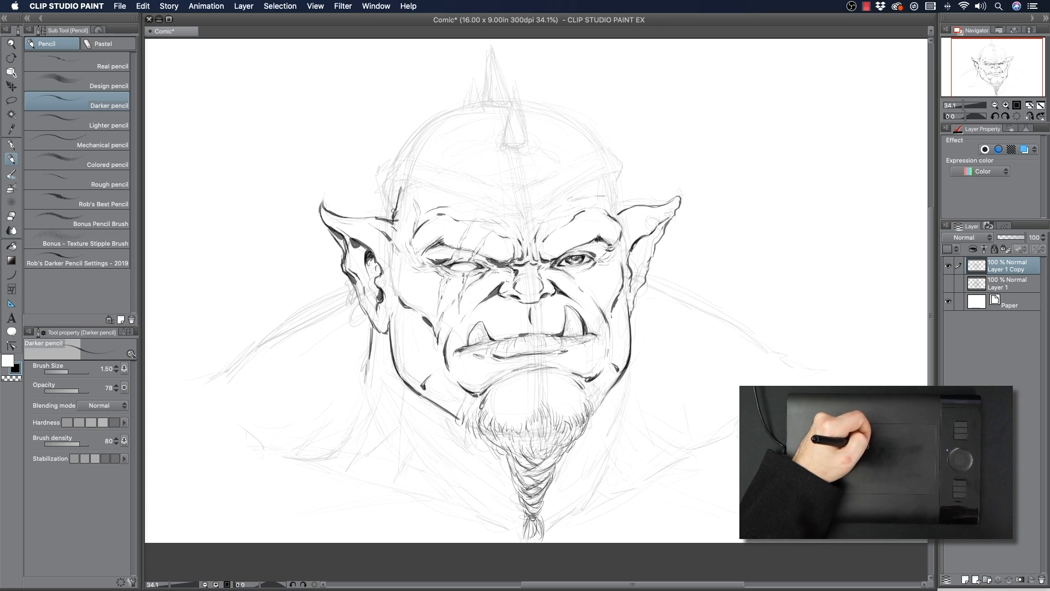
# - Draw a thick V-shaped band across the forehead from temple to temple, with light contour strokes along its length
pyautogui.moveTo(386, 197)
pyautogui.mouseDown()
pyautogui.moveTo(389, 173)
pyautogui.moveTo(407, 157)
pyautogui.moveTo(489, 187)
pyautogui.mouseUp()
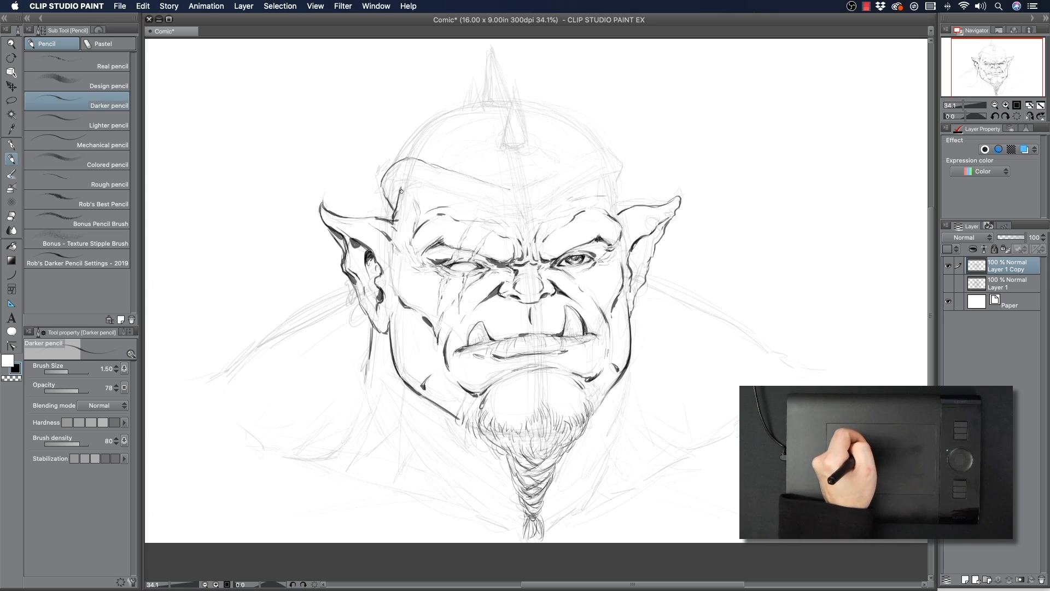
pyautogui.moveTo(415, 185)
pyautogui.mouseDown()
pyautogui.moveTo(518, 218)
pyautogui.moveTo(532, 206)
pyautogui.mouseUp()
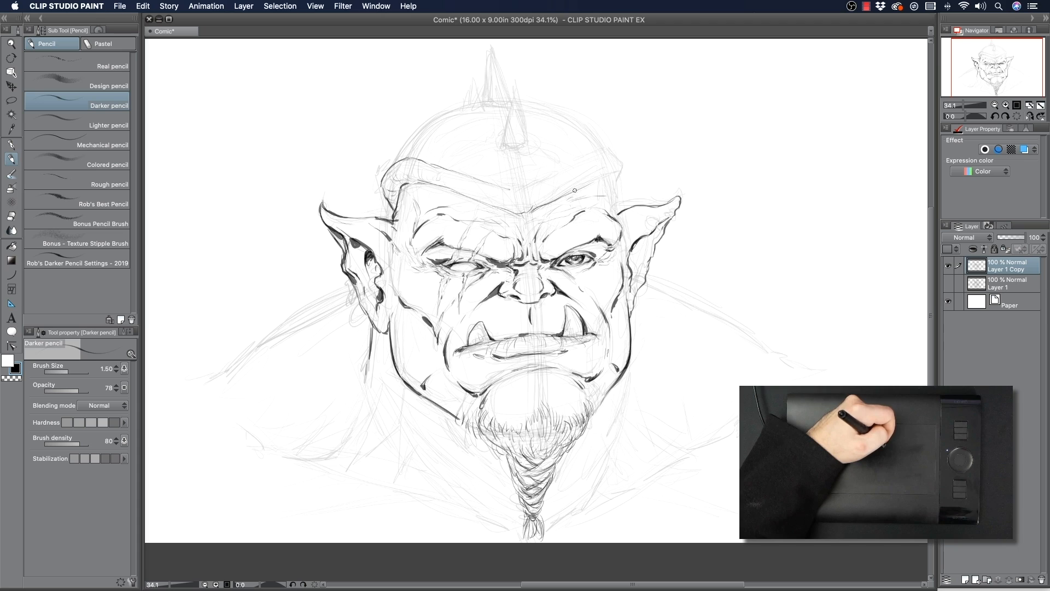
pyautogui.moveTo(583, 187); pyautogui.dragTo(608, 175)
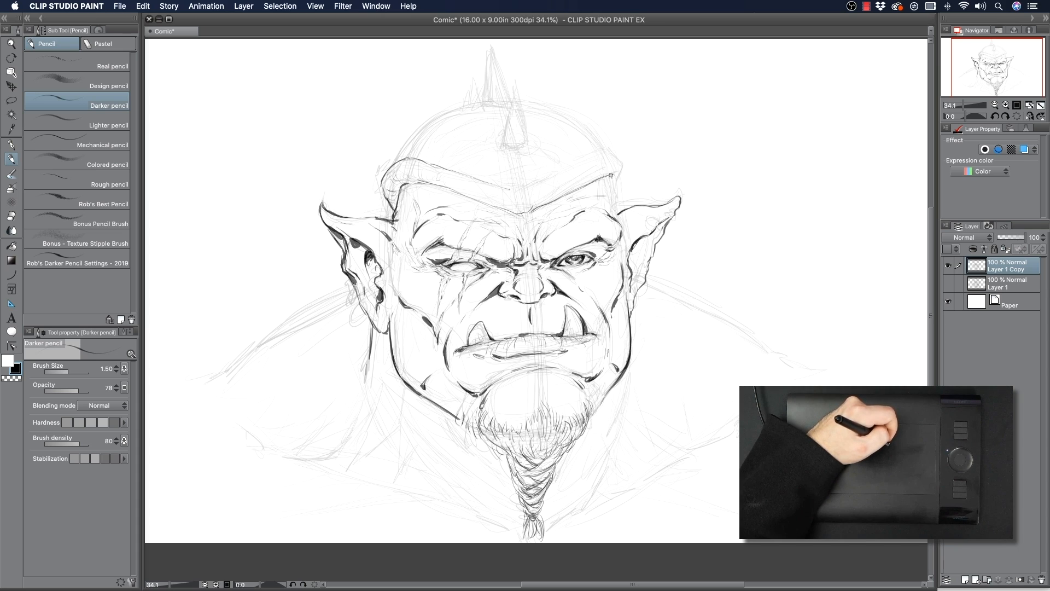
pyautogui.moveTo(608, 176); pyautogui.dragTo(618, 221)
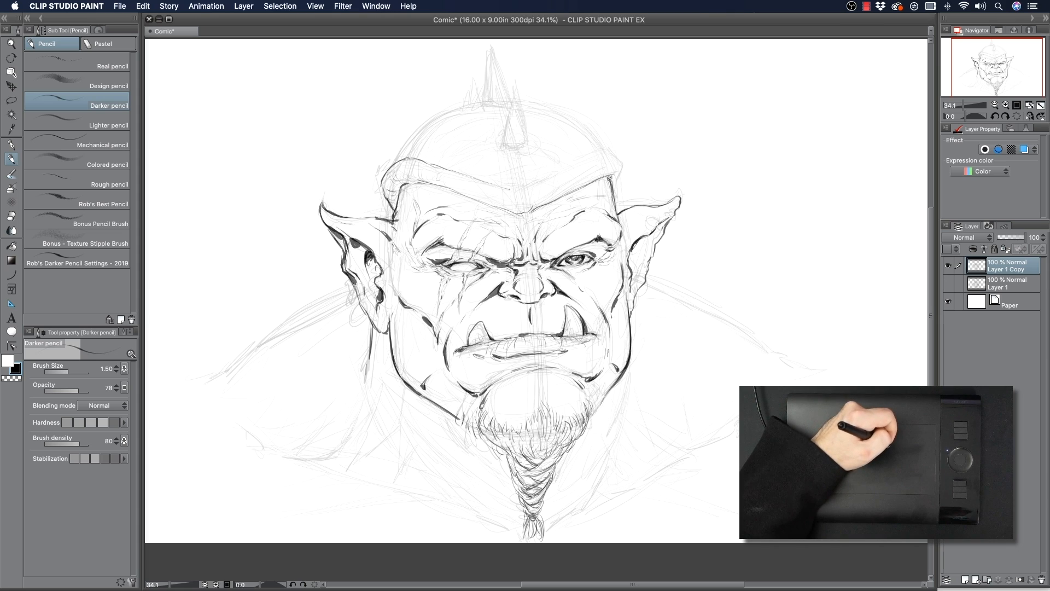
pyautogui.moveTo(524, 187); pyautogui.dragTo(538, 183)
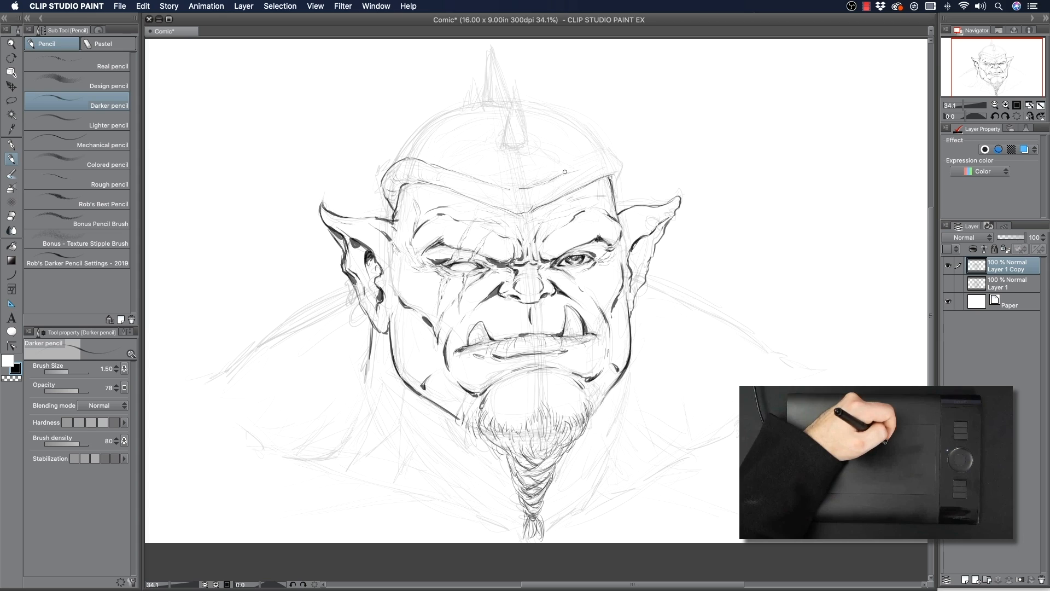
pyautogui.moveTo(589, 161)
pyautogui.mouseDown()
pyautogui.moveTo(609, 155)
pyautogui.moveTo(620, 171)
pyautogui.moveTo(613, 189)
pyautogui.moveTo(610, 180)
pyautogui.mouseUp()
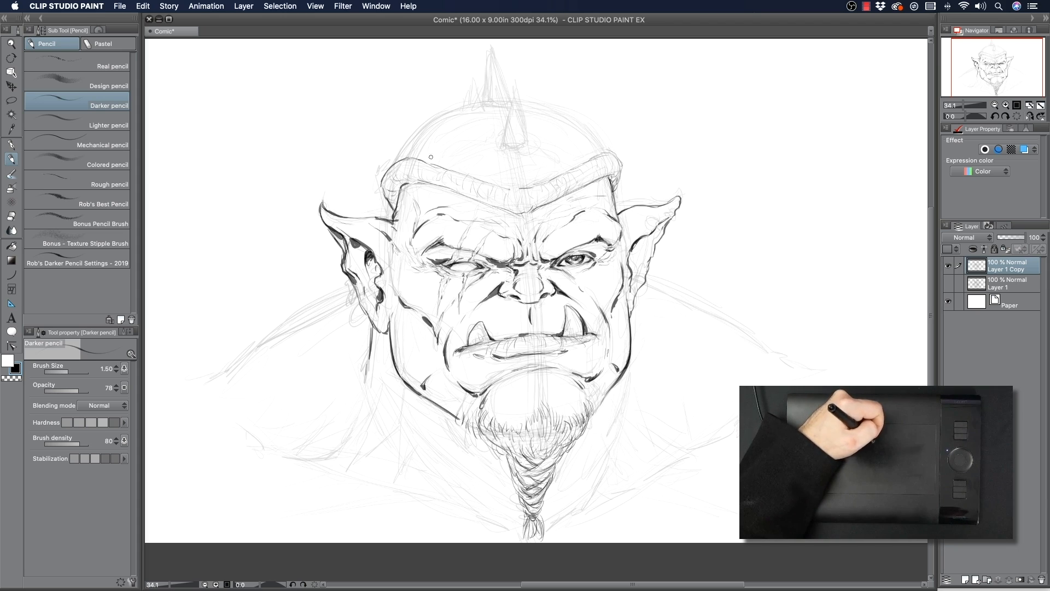
# - Draw the rounded dome of the head above the forehead band, reinforcing the curve on both sides
pyautogui.moveTo(407, 150)
pyautogui.mouseDown()
pyautogui.moveTo(424, 127)
pyautogui.moveTo(409, 140)
pyautogui.moveTo(473, 105)
pyautogui.mouseUp()
pyautogui.moveTo(419, 131)
pyautogui.mouseDown()
pyautogui.moveTo(491, 101)
pyautogui.moveTo(448, 111)
pyautogui.moveTo(507, 102)
pyautogui.moveTo(491, 100)
pyautogui.moveTo(609, 174)
pyautogui.moveTo(607, 183)
pyautogui.moveTo(618, 165)
pyautogui.moveTo(522, 102)
pyautogui.moveTo(551, 107)
pyautogui.mouseUp()
pyautogui.moveTo(541, 105)
pyautogui.mouseDown()
pyautogui.moveTo(578, 119)
pyautogui.moveTo(609, 154)
pyautogui.mouseUp()
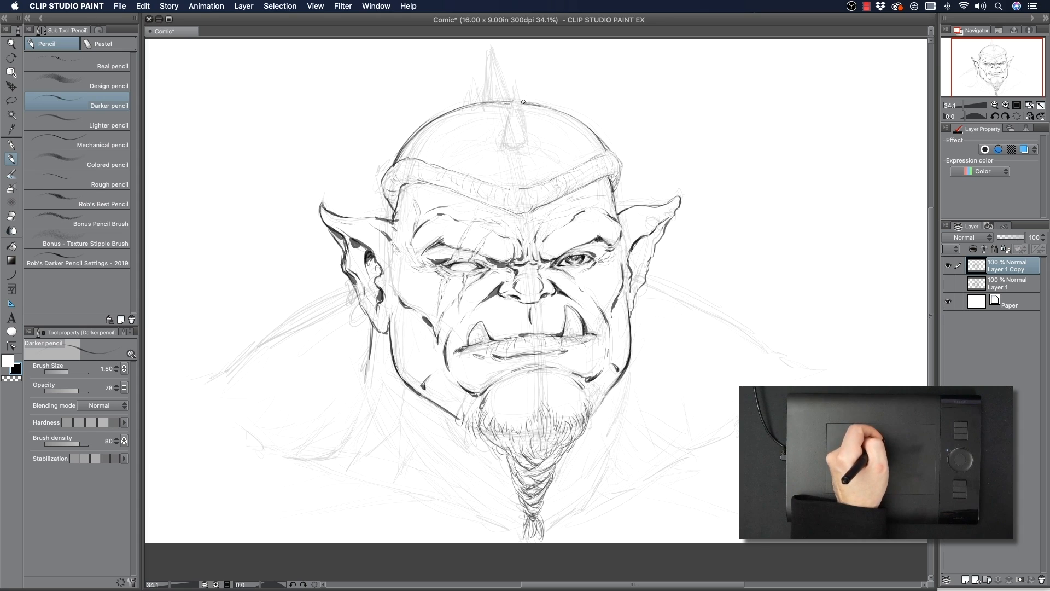
pyautogui.moveTo(549, 107); pyautogui.dragTo(604, 144)
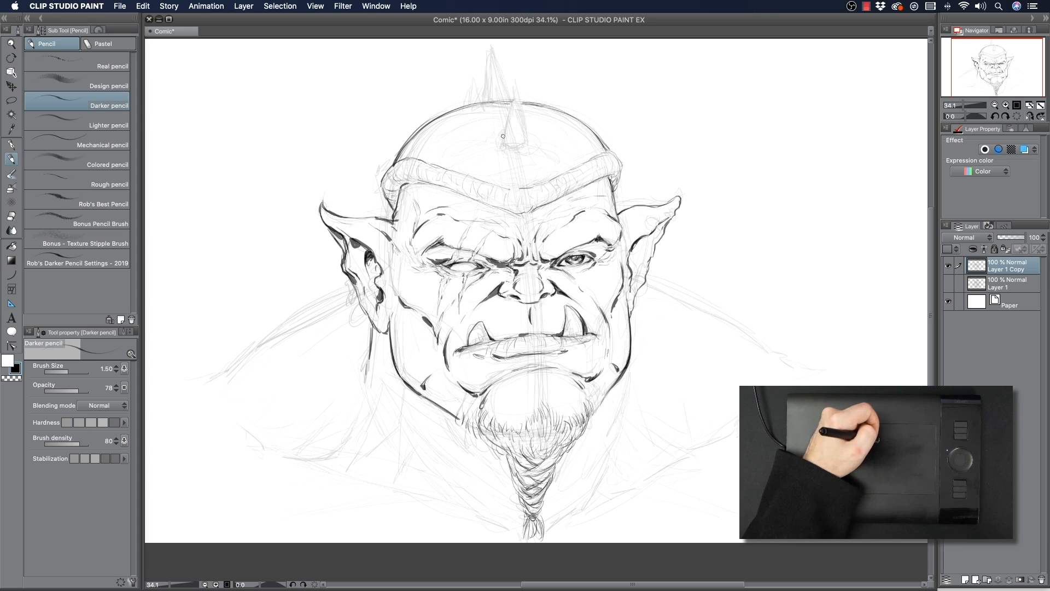
# - Draw a tall spike with a ringed base on the dome's front, spikes behind it at the crown, and light seam lines across the dome
pyautogui.moveTo(504, 135)
pyautogui.mouseDown()
pyautogui.moveTo(513, 78)
pyautogui.moveTo(524, 121)
pyautogui.mouseUp()
pyautogui.moveTo(516, 85)
pyautogui.mouseDown()
pyautogui.moveTo(527, 142)
pyautogui.moveTo(508, 146)
pyautogui.moveTo(528, 139)
pyautogui.moveTo(525, 153)
pyautogui.moveTo(500, 145)
pyautogui.moveTo(533, 145)
pyautogui.moveTo(508, 154)
pyautogui.moveTo(530, 143)
pyautogui.moveTo(514, 145)
pyautogui.mouseUp()
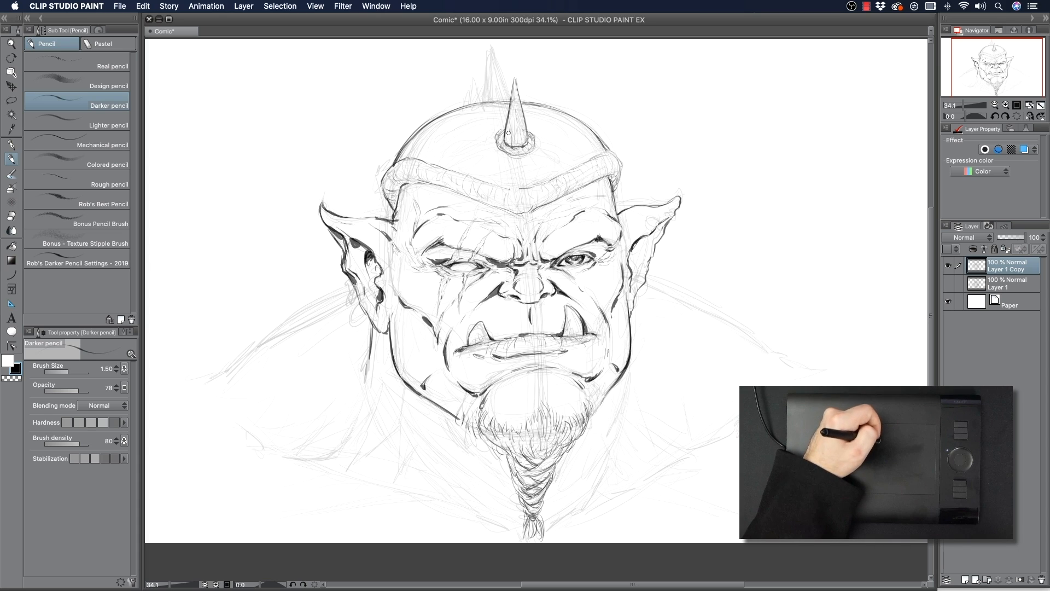
pyautogui.moveTo(486, 103)
pyautogui.mouseDown()
pyautogui.moveTo(490, 45)
pyautogui.moveTo(506, 98)
pyautogui.mouseUp()
pyautogui.moveTo(492, 47)
pyautogui.mouseDown()
pyautogui.moveTo(509, 104)
pyautogui.moveTo(495, 63)
pyautogui.moveTo(492, 98)
pyautogui.moveTo(499, 64)
pyautogui.mouseUp()
pyautogui.moveTo(489, 101)
pyautogui.mouseDown()
pyautogui.moveTo(492, 79)
pyautogui.moveTo(471, 83)
pyautogui.moveTo(480, 76)
pyautogui.moveTo(470, 103)
pyautogui.moveTo(486, 87)
pyautogui.mouseUp()
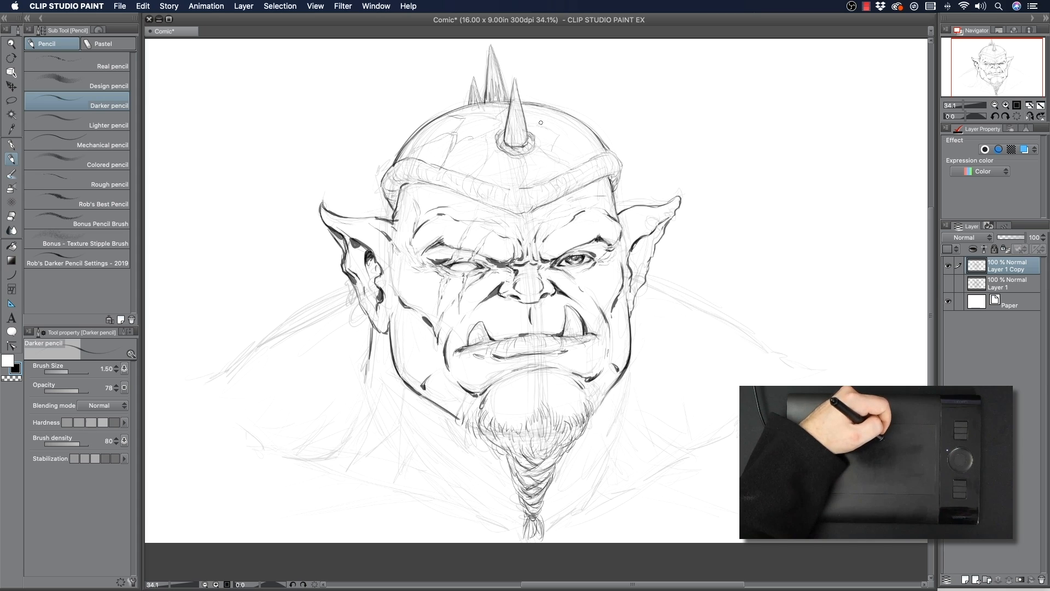
pyautogui.moveTo(574, 136); pyautogui.dragTo(556, 138)
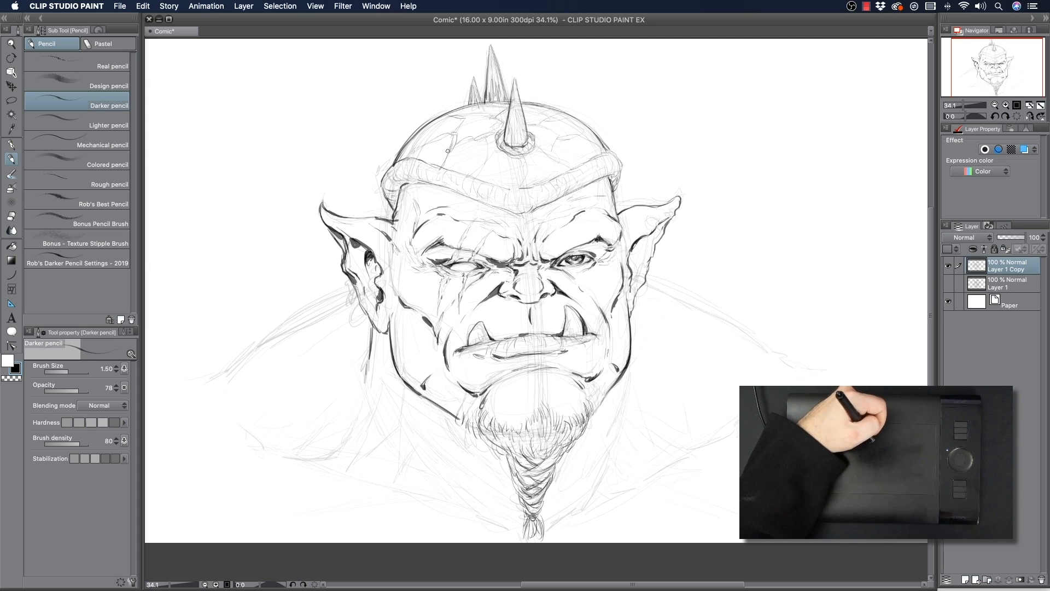
pyautogui.moveTo(474, 176); pyautogui.dragTo(497, 152)
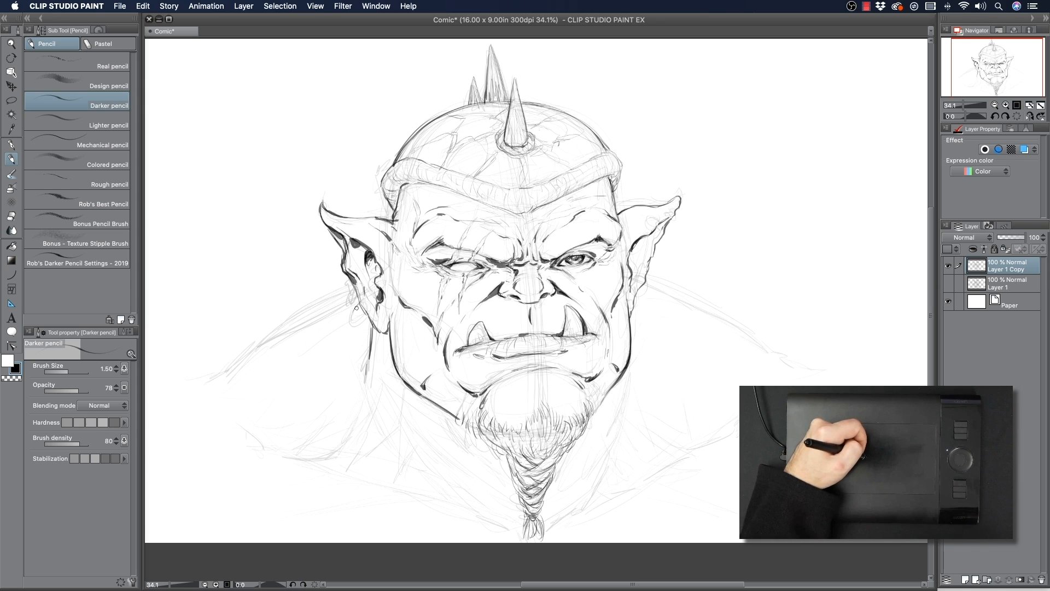
# - Draw small hoop earrings hanging from the scarred side's lower ear and around the opposite ear's upper edge
pyautogui.moveTo(354, 321)
pyautogui.mouseDown()
pyautogui.moveTo(365, 304)
pyautogui.moveTo(357, 325)
pyautogui.moveTo(348, 287)
pyautogui.mouseUp()
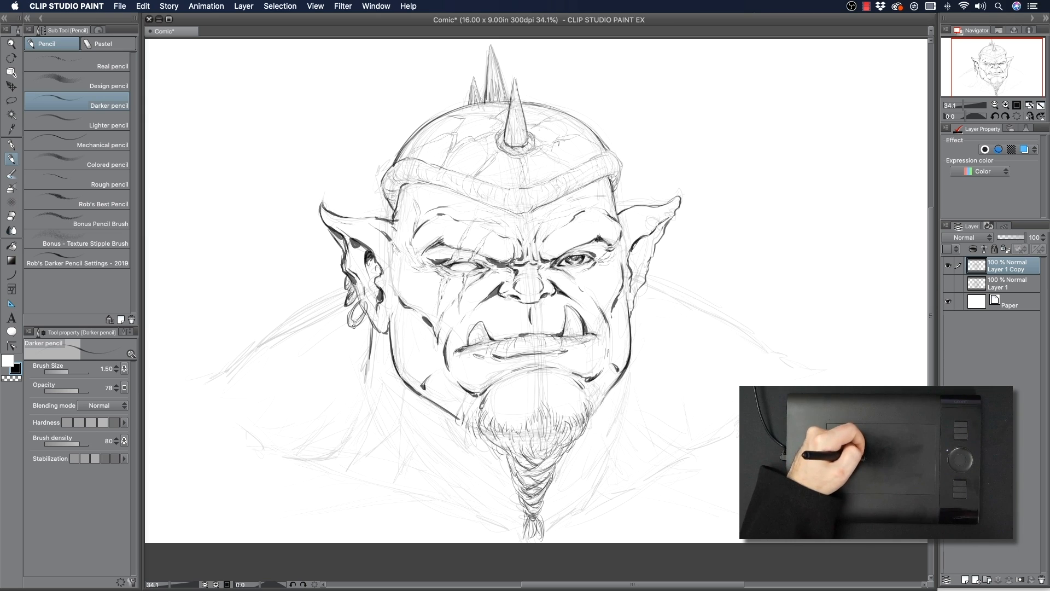
pyautogui.moveTo(649, 222)
pyautogui.mouseDown()
pyautogui.moveTo(653, 238)
pyautogui.moveTo(655, 219)
pyautogui.moveTo(654, 232)
pyautogui.moveTo(674, 209)
pyautogui.moveTo(677, 224)
pyautogui.mouseUp()
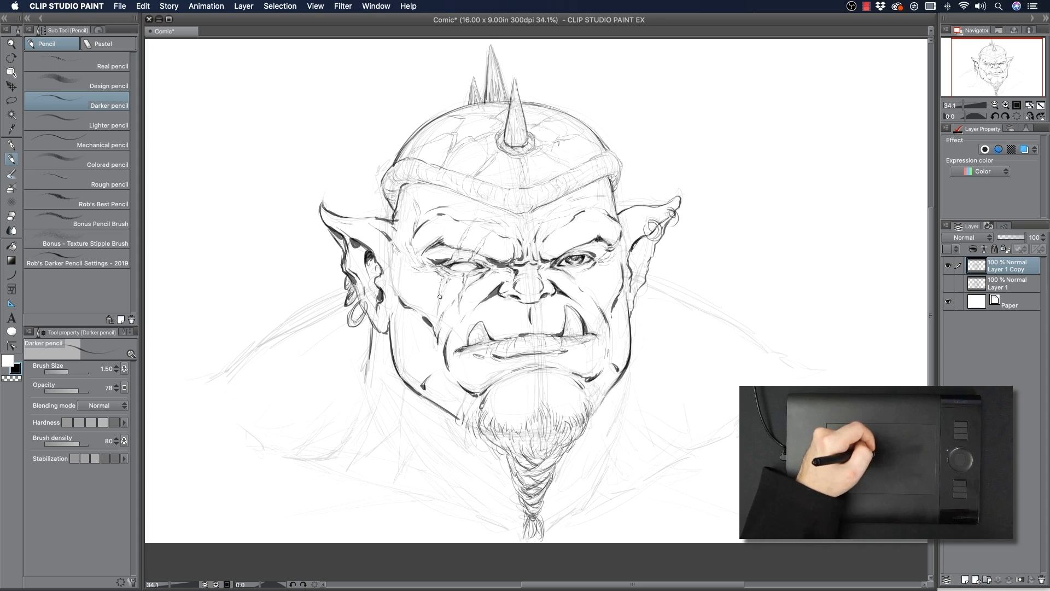
# - Draw long converging neck lines from below the ears and jaw toward the throat on both sides, undoing the last two strokes
pyautogui.moveTo(364, 392); pyautogui.dragTo(365, 413)
pyautogui.moveTo(630, 377); pyautogui.dragTo(605, 460)
pyautogui.moveTo(623, 423); pyautogui.dragTo(594, 502)
pyautogui.moveTo(388, 402); pyautogui.dragTo(433, 460)
pyautogui.moveTo(393, 409); pyautogui.dragTo(488, 511)
pyautogui.moveTo(451, 426); pyautogui.dragTo(498, 467)
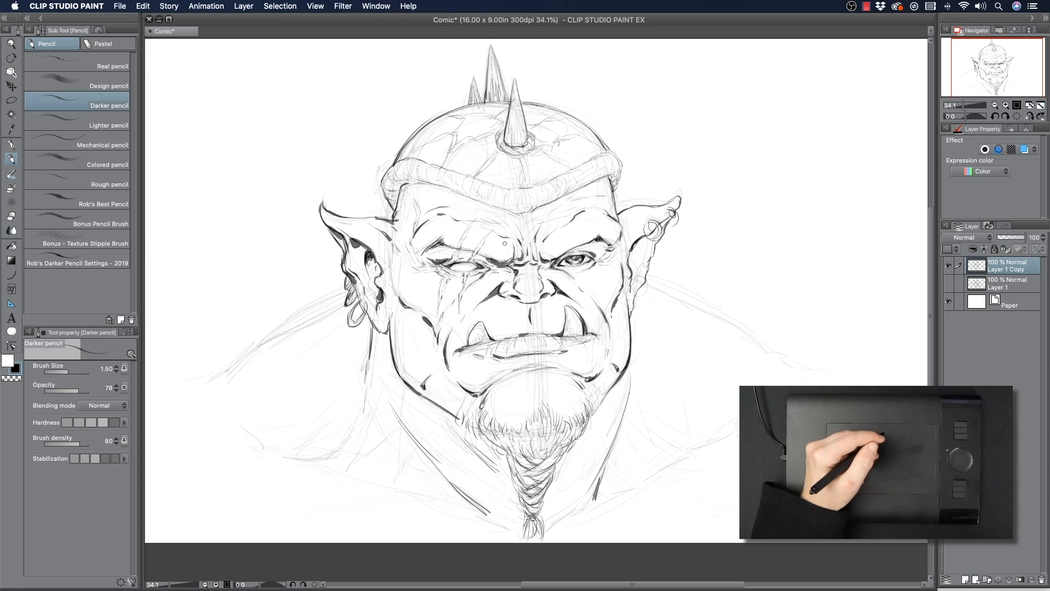
pyautogui.press('super+z')
pyautogui.press('super+z')
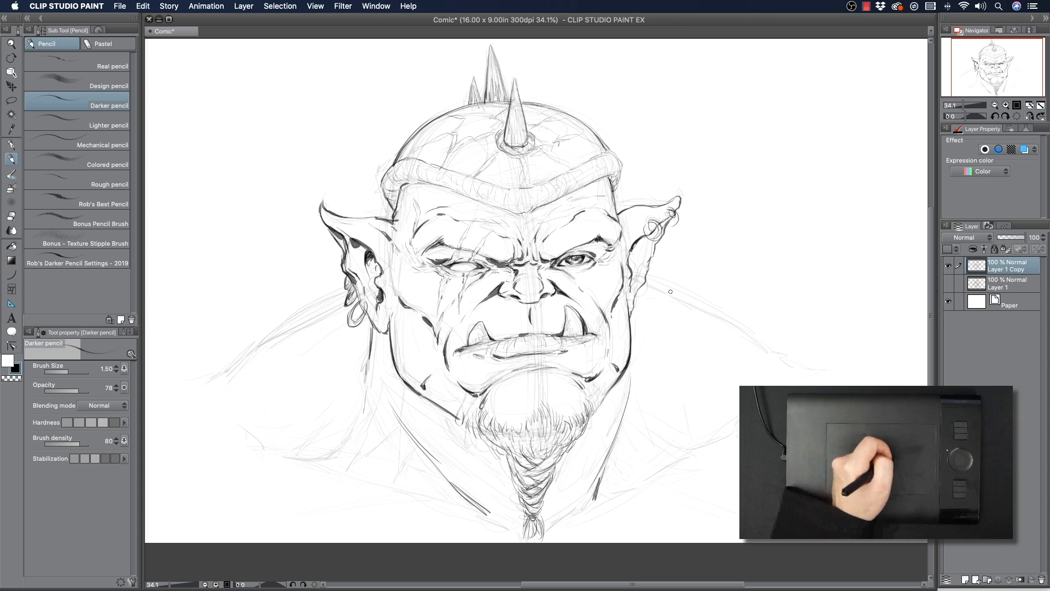
# - Draw the sloping shoulder line behind the unscarred side's ear and add a hoop earring to that ear's lobe
pyautogui.moveTo(645, 281); pyautogui.dragTo(786, 362)
pyautogui.moveTo(728, 325); pyautogui.dragTo(779, 361)
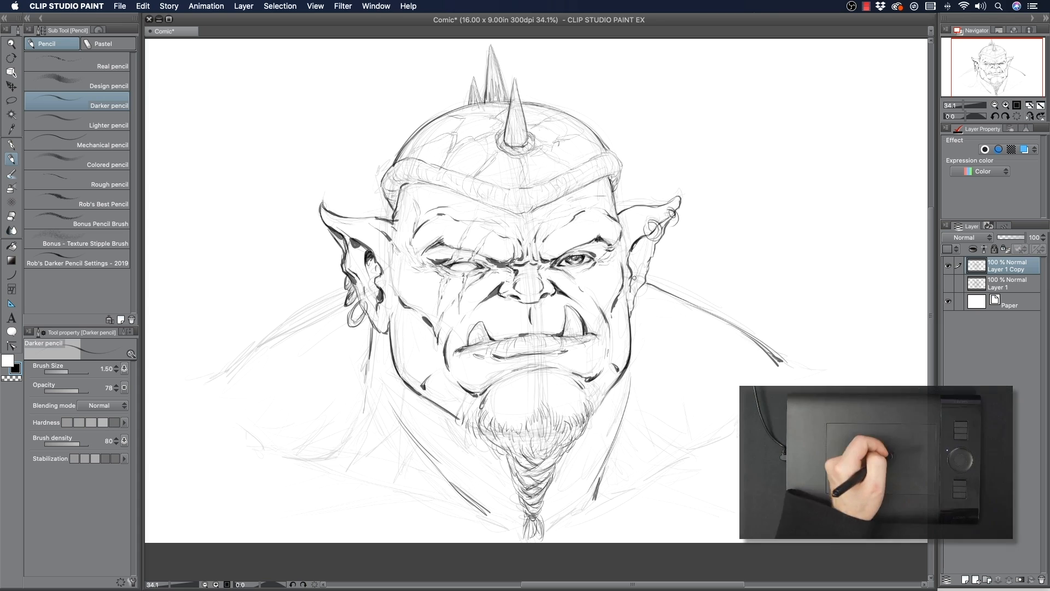
pyautogui.moveTo(636, 285)
pyautogui.mouseDown()
pyautogui.moveTo(646, 282)
pyautogui.moveTo(640, 305)
pyautogui.mouseUp()
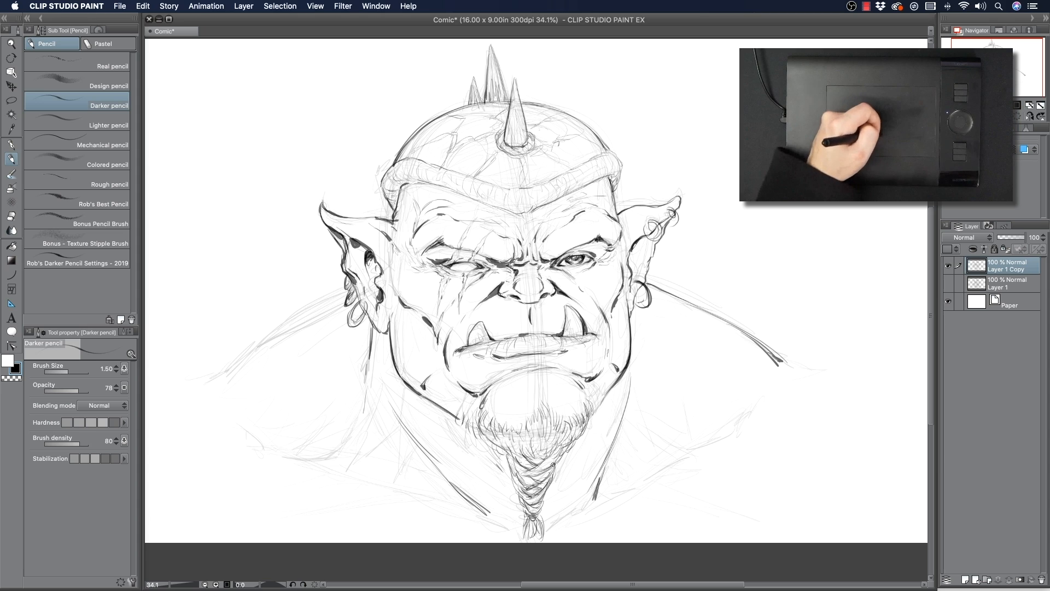
# - Thicken the chin beard with darker, denser hair strokes along its edges, centre and the top of the braid
pyautogui.moveTo(565, 456); pyautogui.dragTo(558, 475)
pyautogui.moveTo(465, 436)
pyautogui.mouseDown()
pyautogui.moveTo(471, 414)
pyautogui.moveTo(480, 436)
pyautogui.moveTo(462, 408)
pyautogui.moveTo(486, 406)
pyautogui.mouseUp()
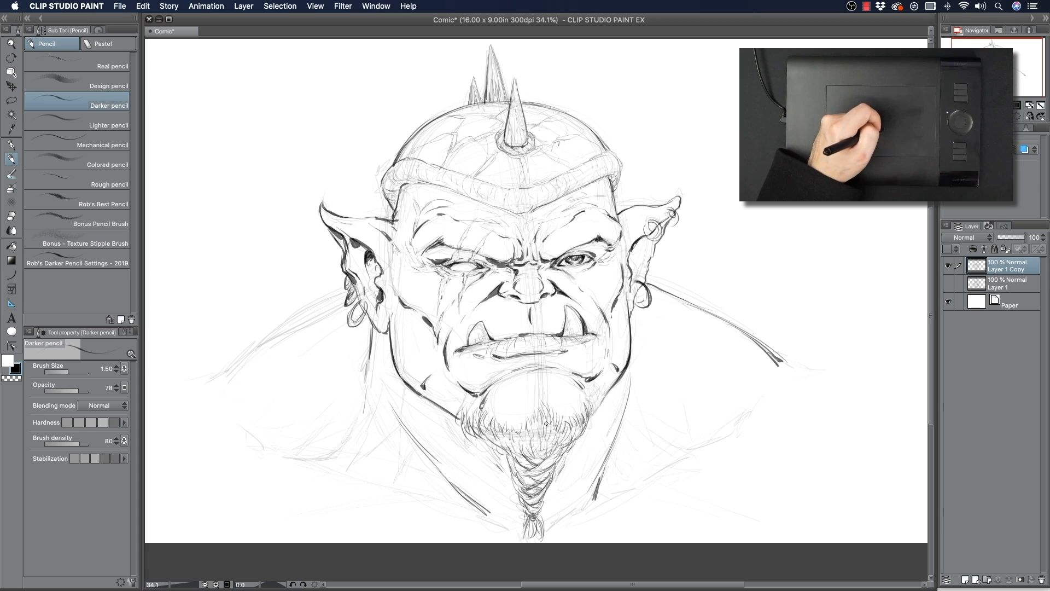
pyautogui.moveTo(553, 411)
pyautogui.mouseDown()
pyautogui.moveTo(561, 440)
pyautogui.moveTo(587, 404)
pyautogui.moveTo(589, 422)
pyautogui.moveTo(594, 396)
pyautogui.moveTo(589, 428)
pyautogui.moveTo(561, 449)
pyautogui.moveTo(494, 447)
pyautogui.moveTo(554, 456)
pyautogui.moveTo(529, 470)
pyautogui.moveTo(543, 476)
pyautogui.moveTo(523, 476)
pyautogui.moveTo(540, 486)
pyautogui.moveTo(534, 477)
pyautogui.moveTo(545, 473)
pyautogui.moveTo(530, 503)
pyautogui.moveTo(511, 453)
pyautogui.moveTo(534, 457)
pyautogui.moveTo(505, 437)
pyautogui.moveTo(512, 453)
pyautogui.moveTo(499, 451)
pyautogui.moveTo(479, 430)
pyautogui.moveTo(488, 452)
pyautogui.moveTo(493, 428)
pyautogui.moveTo(518, 448)
pyautogui.moveTo(526, 426)
pyautogui.moveTo(530, 439)
pyautogui.moveTo(542, 428)
pyautogui.moveTo(540, 409)
pyautogui.moveTo(557, 414)
pyautogui.moveTo(563, 434)
pyautogui.moveTo(547, 411)
pyautogui.moveTo(493, 429)
pyautogui.mouseUp()
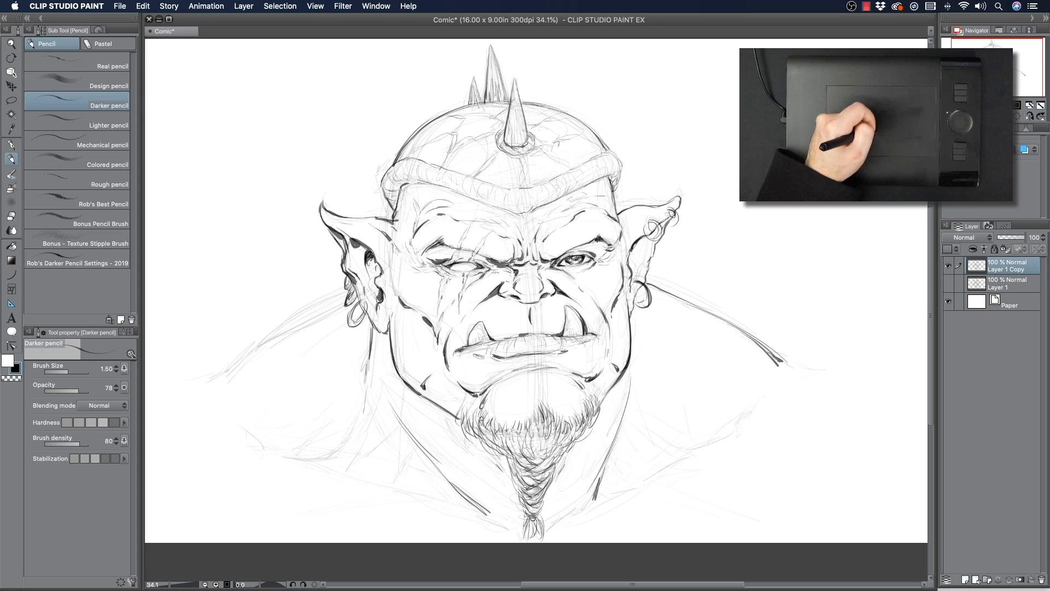
# - Draw the neck muscle contours on both sides and the collarbone lines running from the throat toward each shoulder
pyautogui.moveTo(390, 390)
pyautogui.mouseDown()
pyautogui.moveTo(445, 483)
pyautogui.moveTo(479, 511)
pyautogui.mouseUp()
pyautogui.moveTo(441, 465); pyautogui.dragTo(436, 495)
pyautogui.moveTo(443, 446)
pyautogui.mouseDown()
pyautogui.moveTo(440, 481)
pyautogui.moveTo(393, 482)
pyautogui.moveTo(406, 460)
pyautogui.mouseUp()
pyautogui.moveTo(603, 442); pyautogui.dragTo(610, 465)
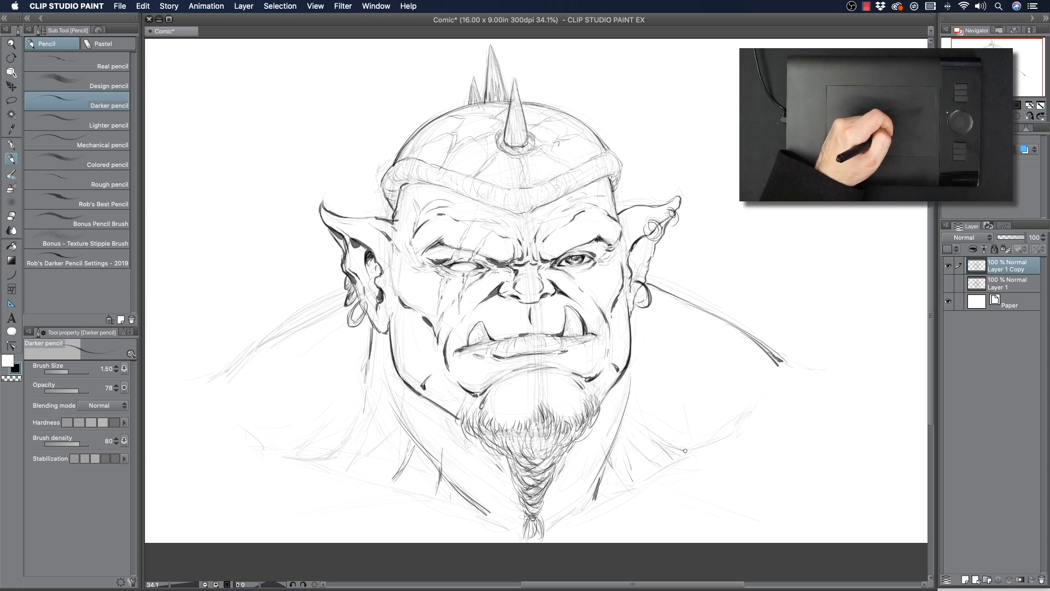
pyautogui.moveTo(322, 462)
pyautogui.mouseDown()
pyautogui.moveTo(359, 442)
pyautogui.moveTo(330, 465)
pyautogui.moveTo(485, 514)
pyautogui.mouseUp()
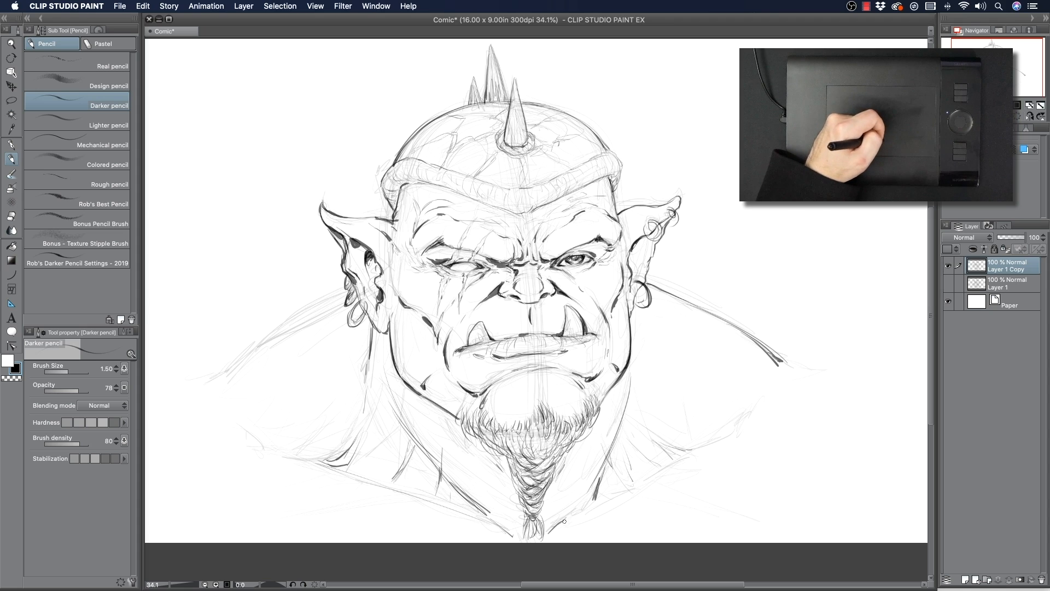
pyautogui.moveTo(579, 514)
pyautogui.mouseDown()
pyautogui.moveTo(651, 485)
pyautogui.moveTo(649, 473)
pyautogui.moveTo(632, 485)
pyautogui.moveTo(729, 433)
pyautogui.moveTo(751, 405)
pyautogui.mouseUp()
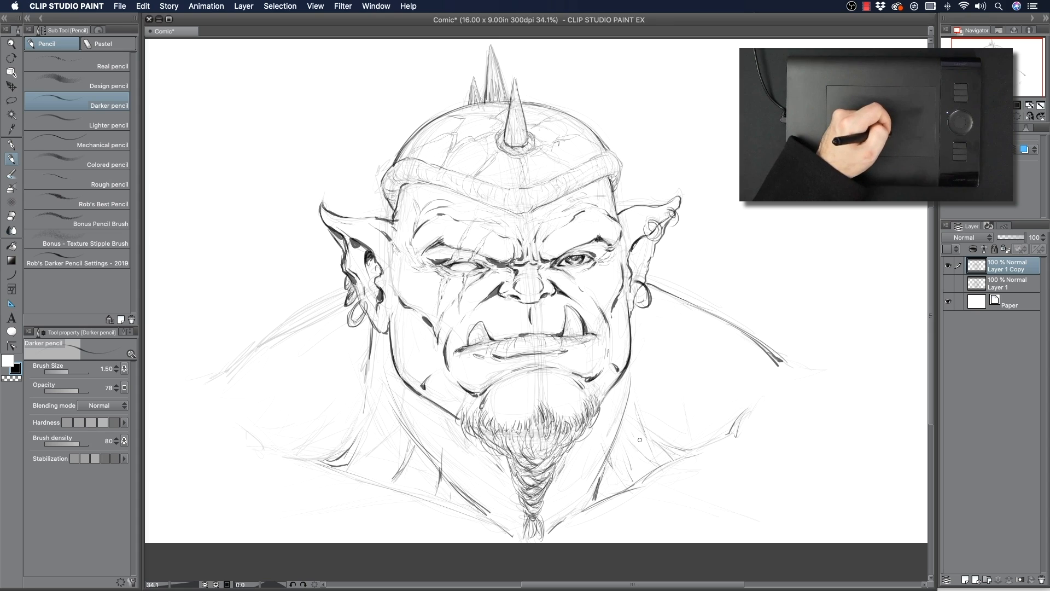
pyautogui.moveTo(368, 419); pyautogui.dragTo(367, 470)
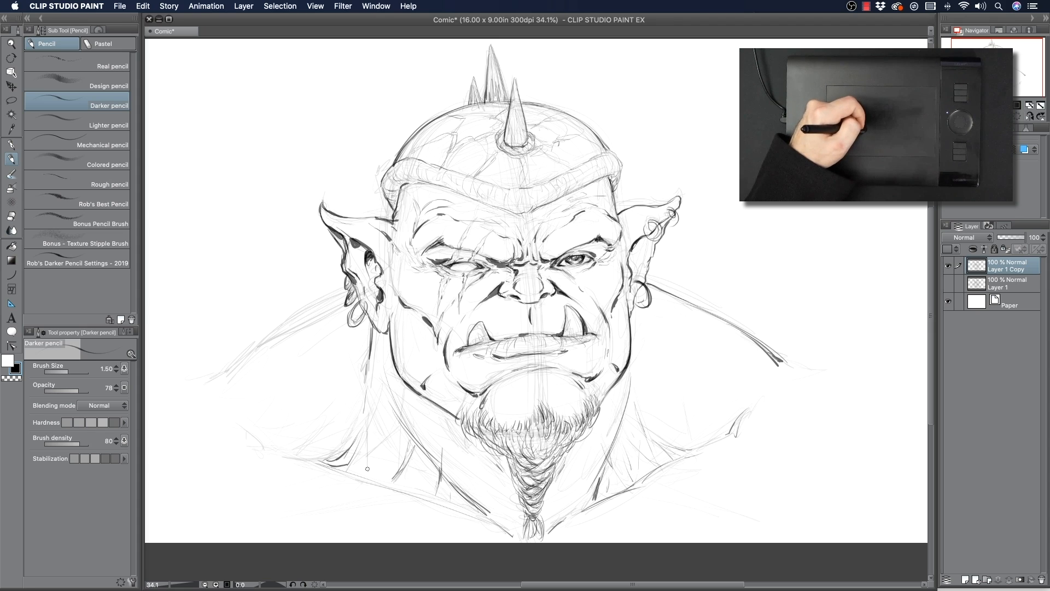
pyautogui.moveTo(396, 414); pyautogui.dragTo(385, 461)
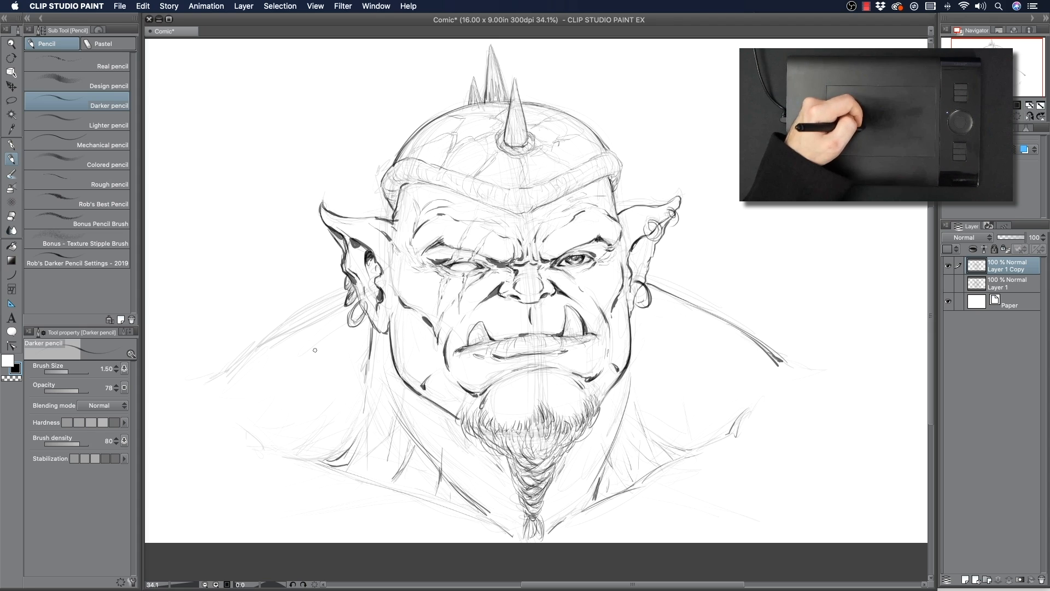
# - Draw the sloping shoulder line on the scarred side and darken that side's neck edge and collarbone line toward the throat
pyautogui.moveTo(344, 295); pyautogui.dragTo(203, 379)
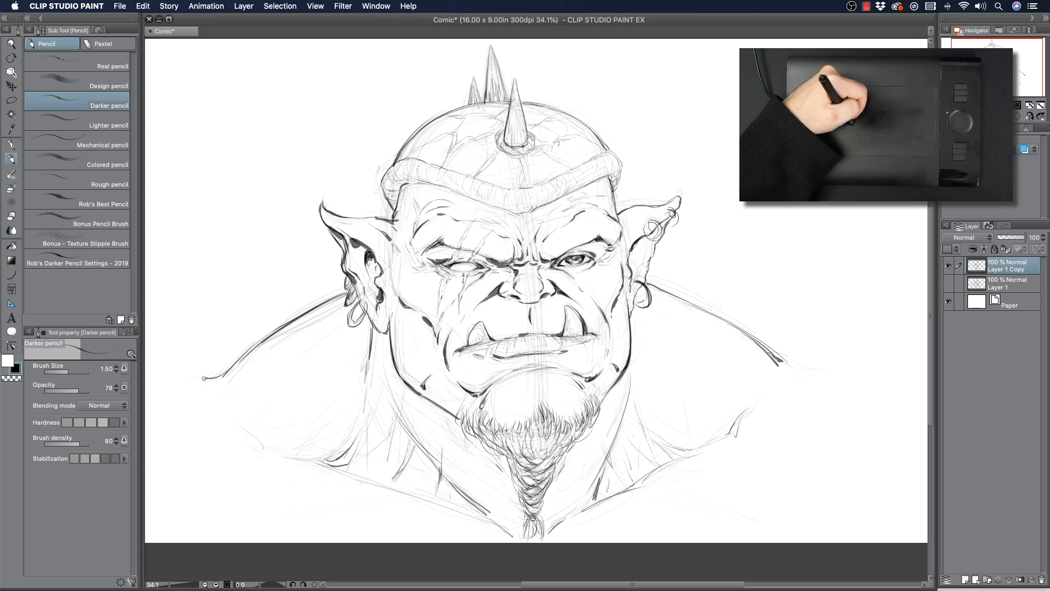
pyautogui.moveTo(374, 382); pyautogui.dragTo(362, 405)
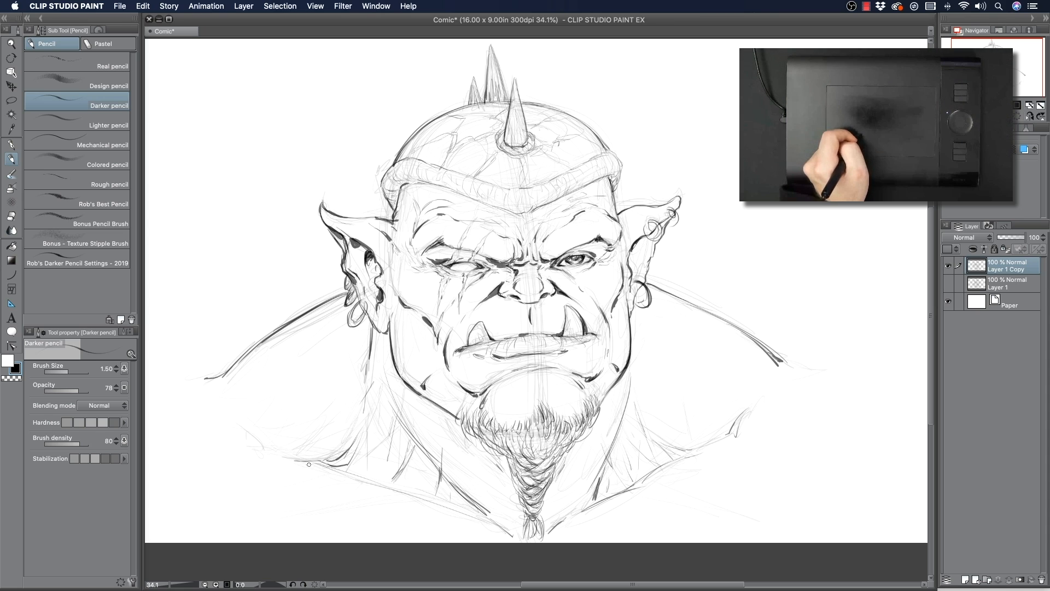
pyautogui.moveTo(322, 466); pyautogui.dragTo(512, 536)
pyautogui.moveTo(279, 461)
pyautogui.mouseDown()
pyautogui.moveTo(267, 447)
pyautogui.moveTo(276, 455)
pyautogui.mouseUp()
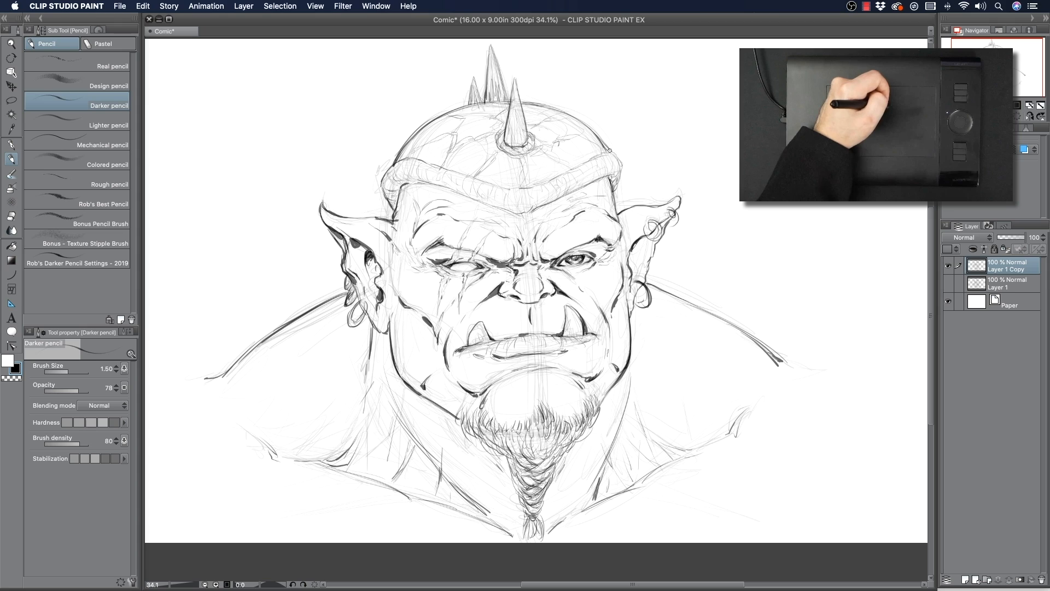
# - Darken the forehead band's ends, the temples and the unscarred side's cheek and inner ear, and reinforce the dome's seams near the front spike
pyautogui.moveTo(619, 174); pyautogui.dragTo(613, 189)
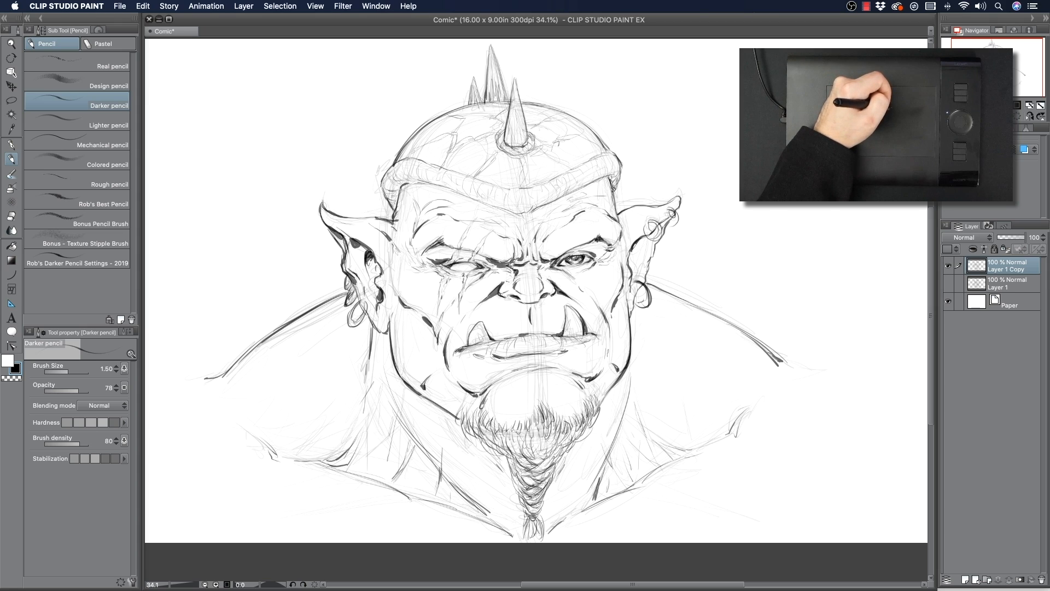
pyautogui.moveTo(387, 171); pyautogui.dragTo(390, 219)
pyautogui.moveTo(613, 194); pyautogui.dragTo(617, 214)
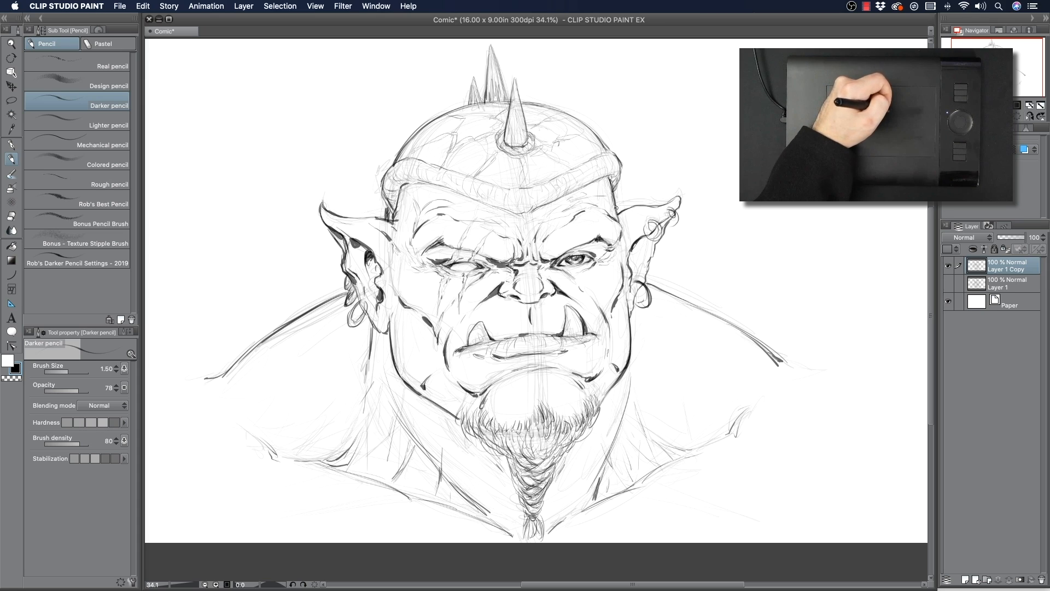
pyautogui.moveTo(623, 261); pyautogui.dragTo(628, 326)
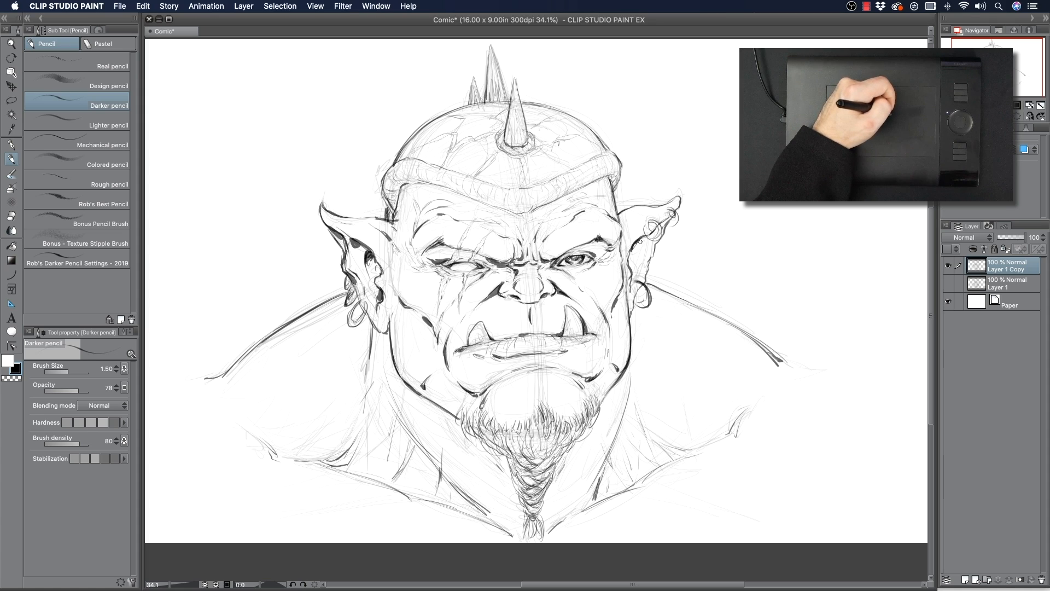
pyautogui.moveTo(634, 242)
pyautogui.mouseDown()
pyautogui.moveTo(633, 265)
pyautogui.moveTo(645, 244)
pyautogui.mouseUp()
pyautogui.moveTo(644, 233); pyautogui.dragTo(647, 247)
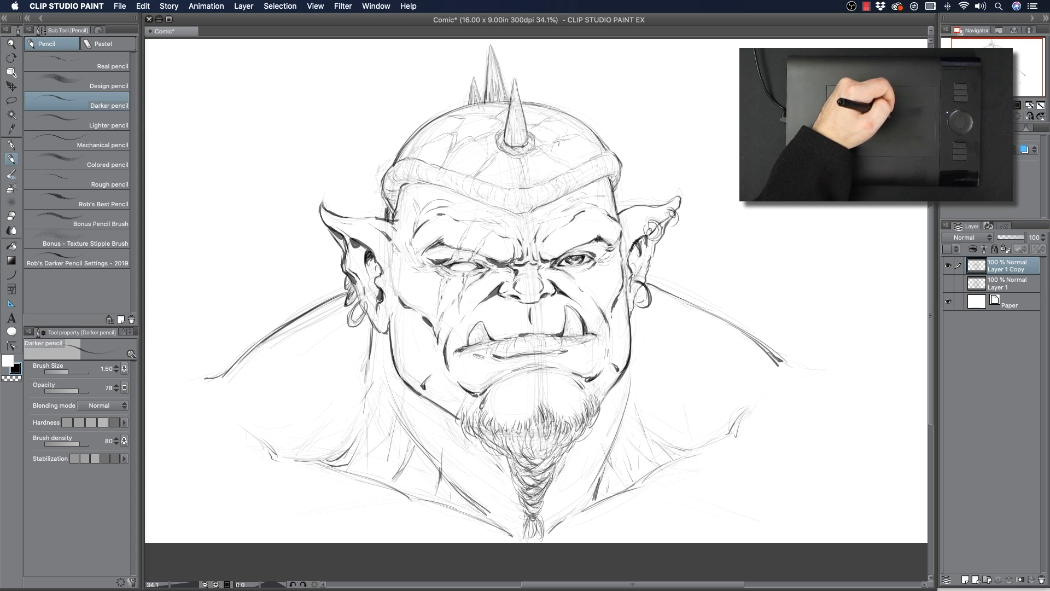
pyautogui.moveTo(468, 180)
pyautogui.mouseDown()
pyautogui.moveTo(488, 158)
pyautogui.moveTo(480, 140)
pyautogui.moveTo(452, 149)
pyautogui.moveTo(465, 121)
pyautogui.moveTo(489, 114)
pyautogui.moveTo(511, 129)
pyautogui.moveTo(516, 114)
pyautogui.moveTo(520, 133)
pyautogui.mouseUp()
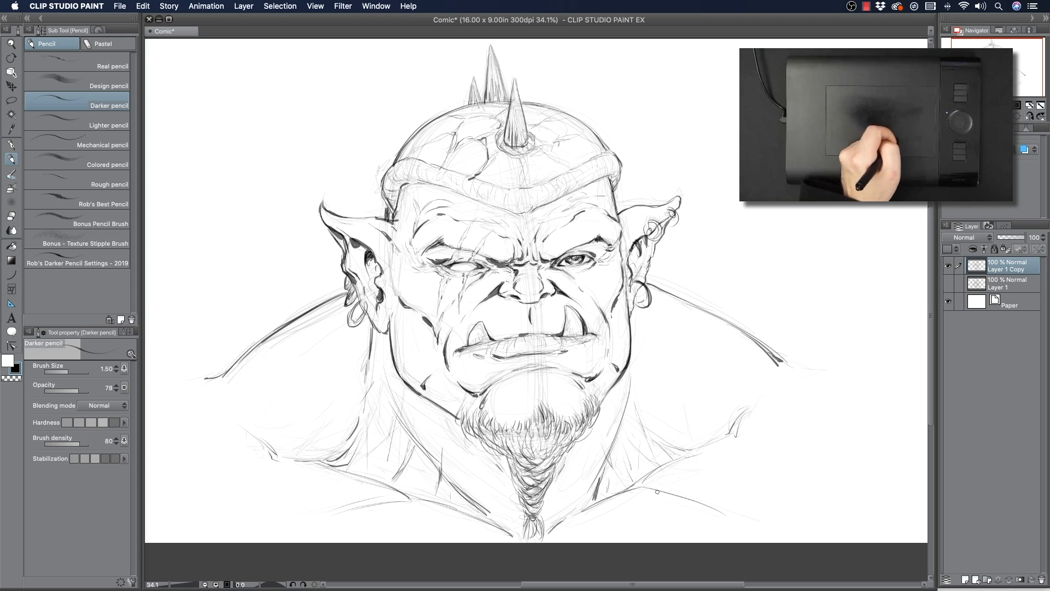
# - Extend both shoulder lines outward over the upper arms and add a short stroke at the scarred side's collarbone end
pyautogui.moveTo(779, 359); pyautogui.dragTo(865, 386)
pyautogui.moveTo(793, 367); pyautogui.dragTo(855, 385)
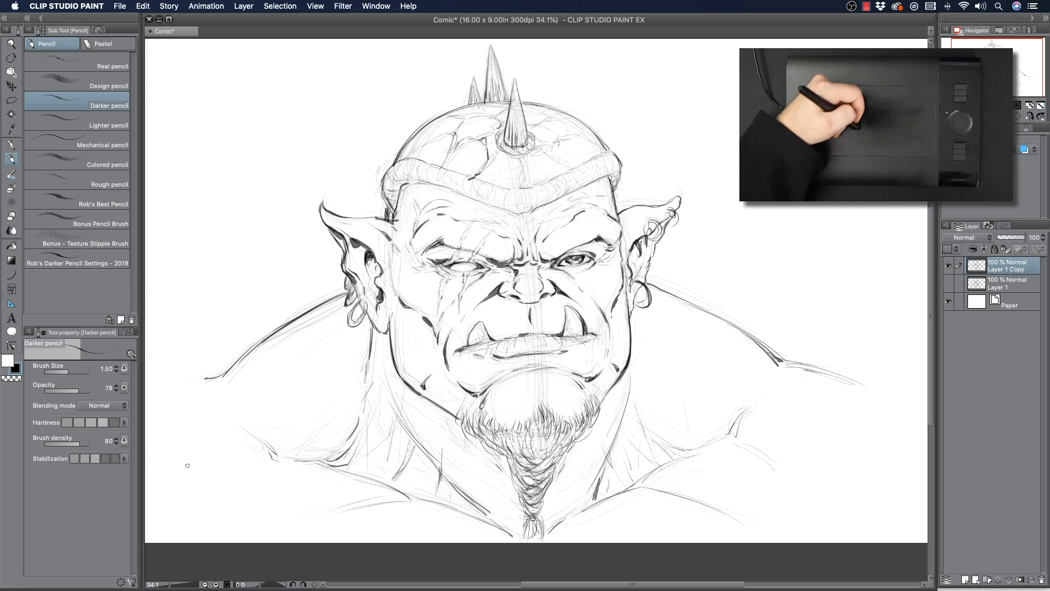
pyautogui.moveTo(212, 376); pyautogui.dragTo(170, 386)
pyautogui.moveTo(280, 460); pyautogui.dragTo(255, 468)
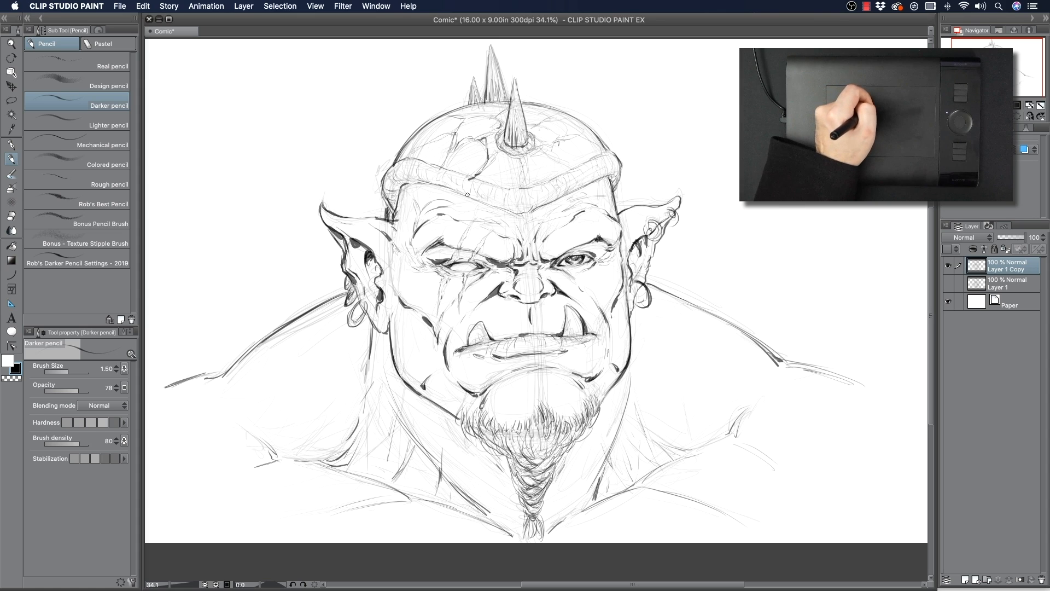
# - Darken the forehead band's edges with fold lines along its length and divide the dome into irregular cracked plates around the front spike
pyautogui.moveTo(477, 199)
pyautogui.mouseDown()
pyautogui.moveTo(522, 215)
pyautogui.moveTo(546, 204)
pyautogui.mouseUp()
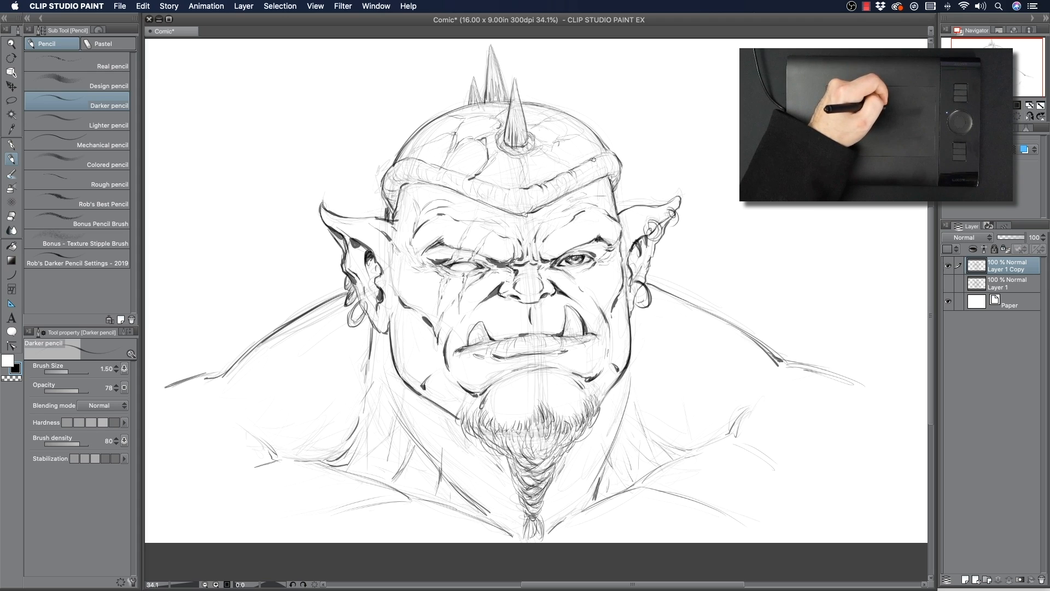
pyautogui.moveTo(597, 162); pyautogui.dragTo(604, 176)
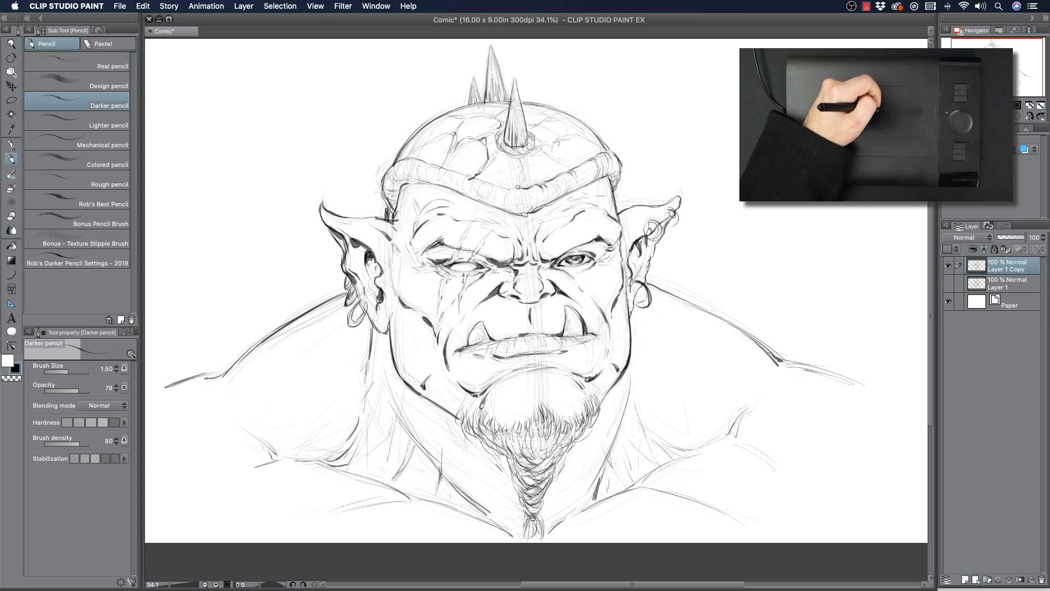
pyautogui.moveTo(516, 190); pyautogui.dragTo(526, 213)
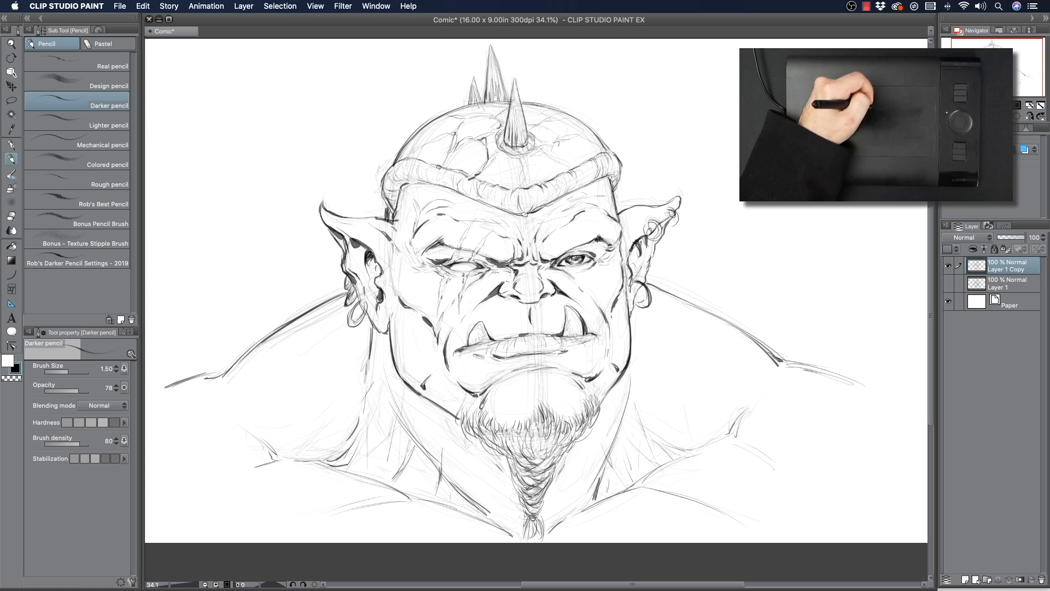
pyautogui.moveTo(400, 161); pyautogui.dragTo(402, 181)
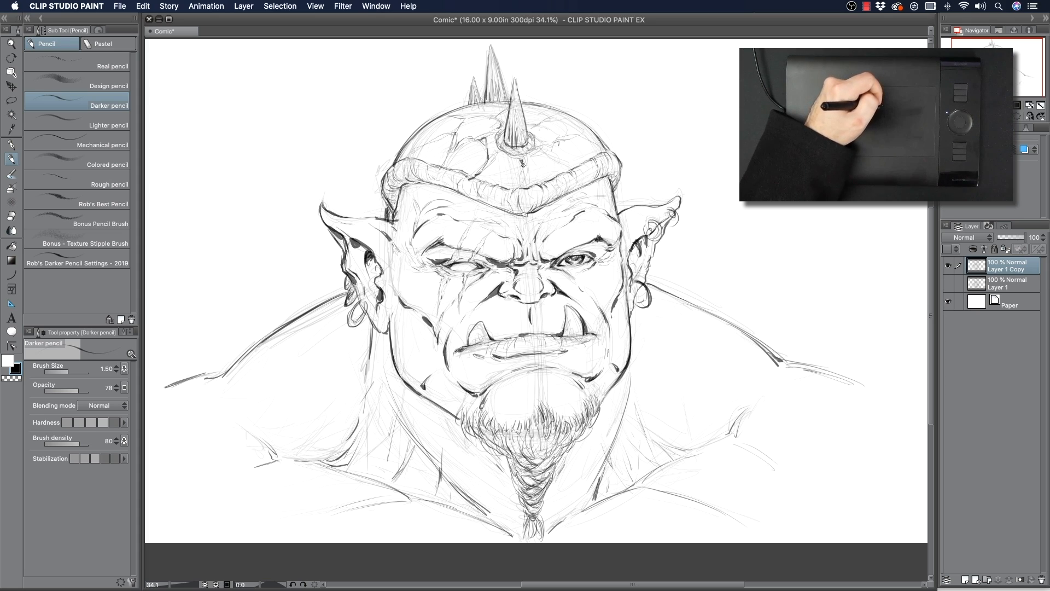
pyautogui.moveTo(519, 185); pyautogui.dragTo(523, 160)
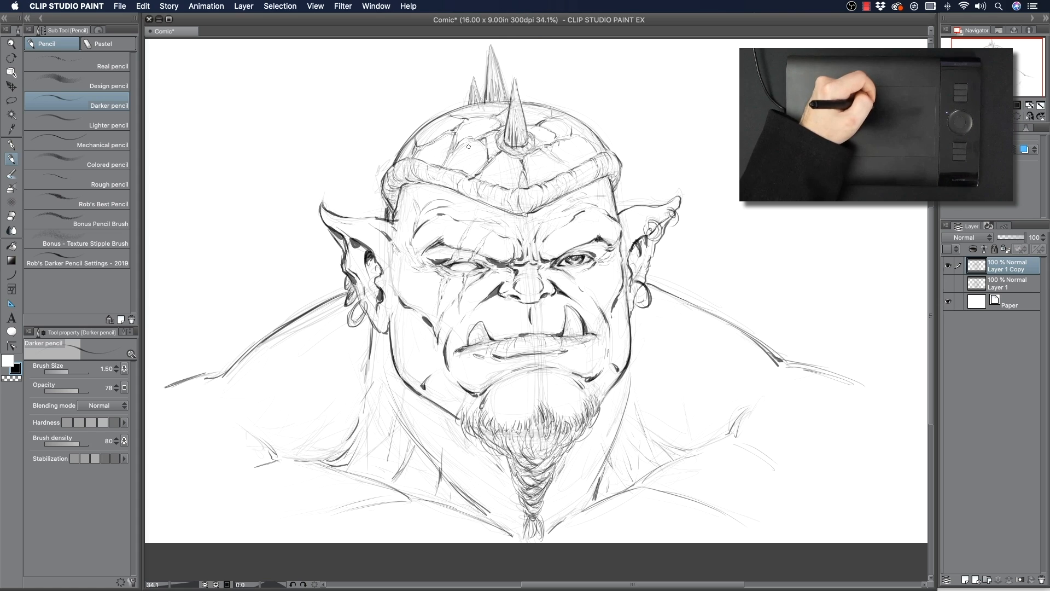
# - Lasso the scarred eye with its upper cheek scars, rotate it about 2.8 degrees, nudge it slightly toward the nose, and deselect
pyautogui.click(11, 100)
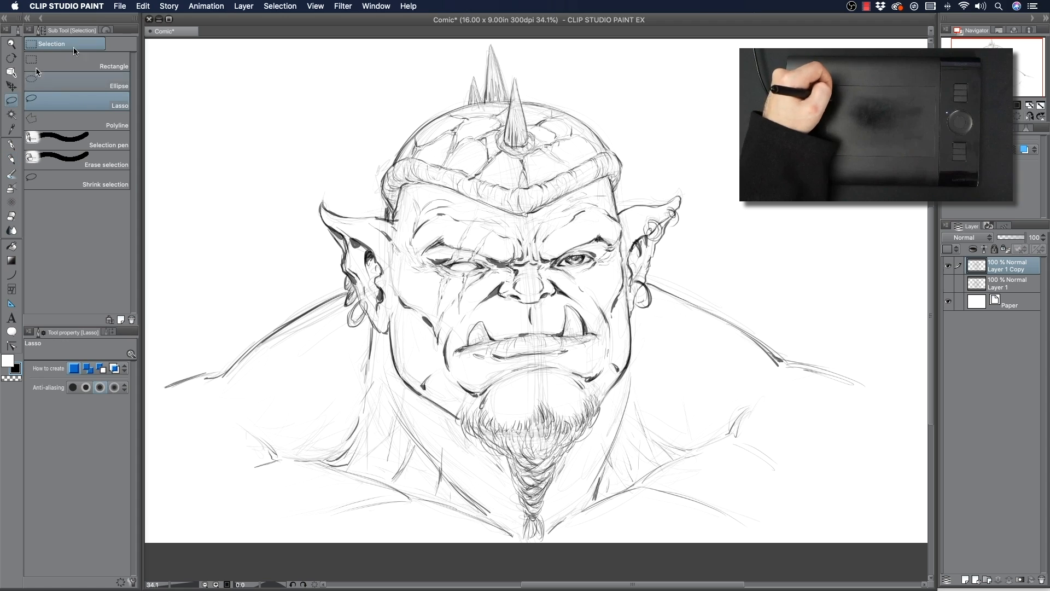
pyautogui.moveTo(449, 244)
pyautogui.mouseDown()
pyautogui.moveTo(425, 268)
pyautogui.moveTo(418, 262)
pyautogui.moveTo(453, 249)
pyautogui.moveTo(485, 254)
pyautogui.moveTo(494, 274)
pyautogui.moveTo(469, 309)
pyautogui.moveTo(434, 314)
pyautogui.moveTo(418, 283)
pyautogui.mouseUp()
pyautogui.click(492, 335)
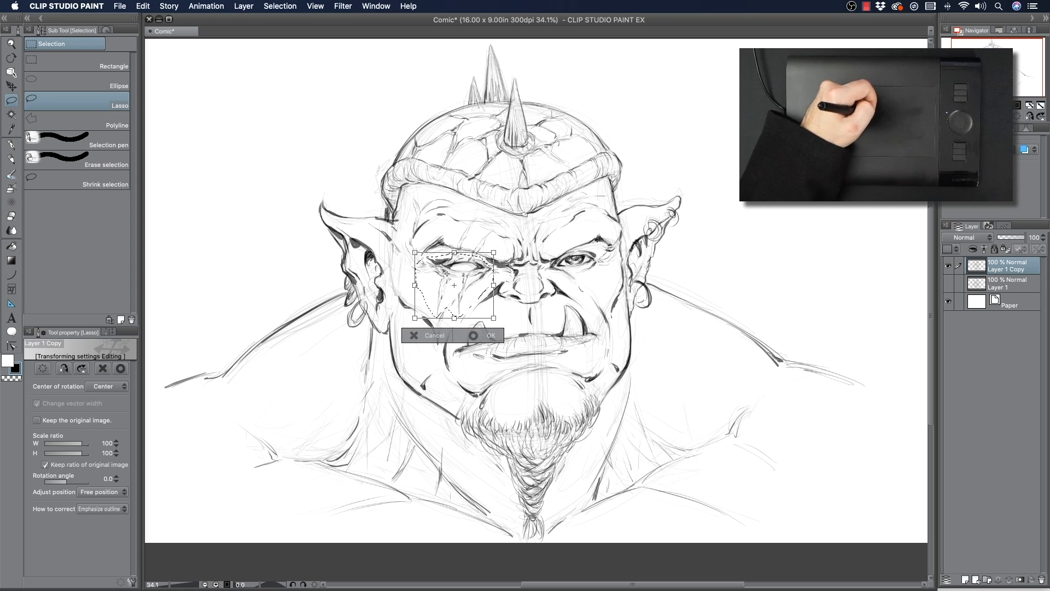
pyautogui.moveTo(443, 266)
pyautogui.mouseDown()
pyautogui.moveTo(397, 277)
pyautogui.moveTo(444, 266)
pyautogui.mouseUp()
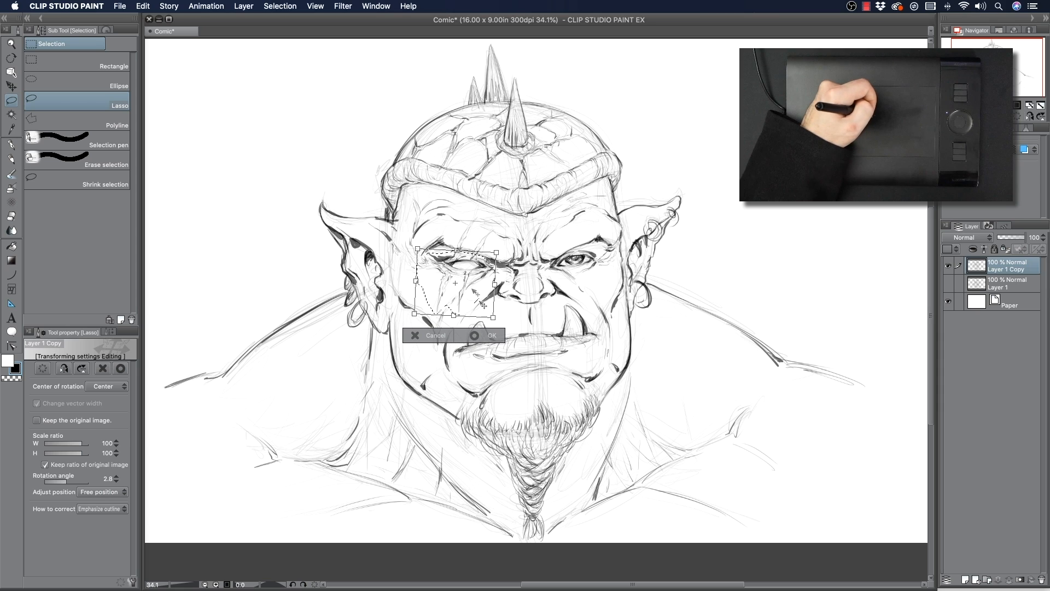
pyautogui.click(485, 335)
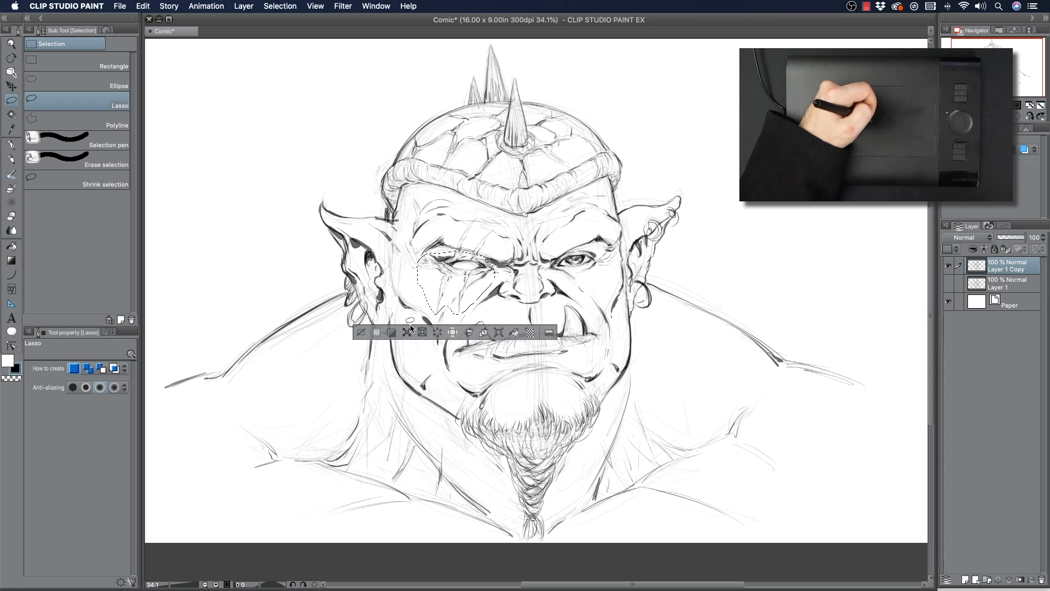
pyautogui.click(361, 332)
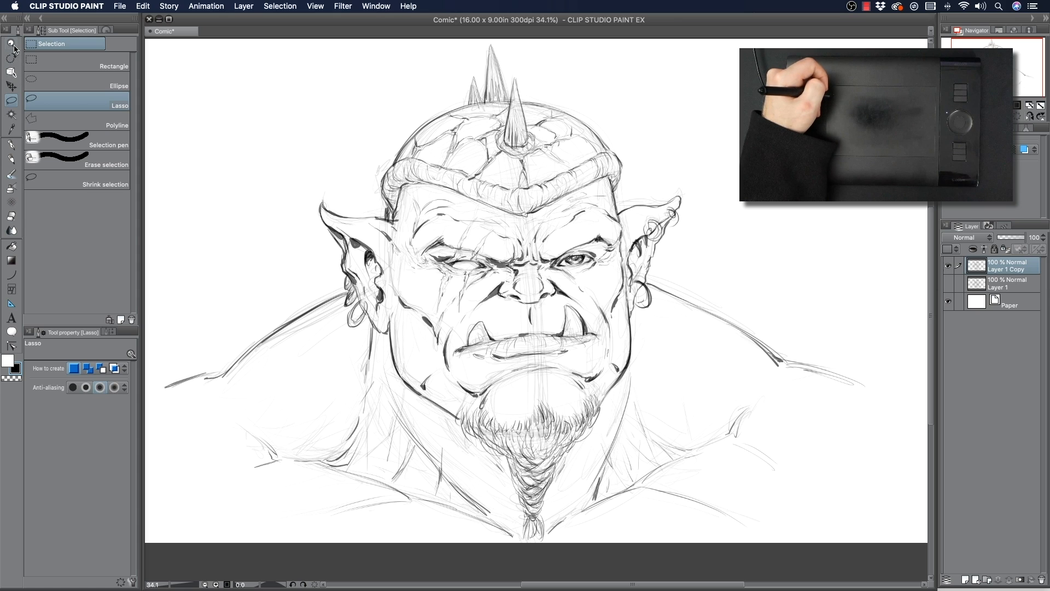
# - Add Darker pencil muscle strokes along the scarred side's neck, from the collarbone across to the throat beside the braided beard
pyautogui.click(11, 159)
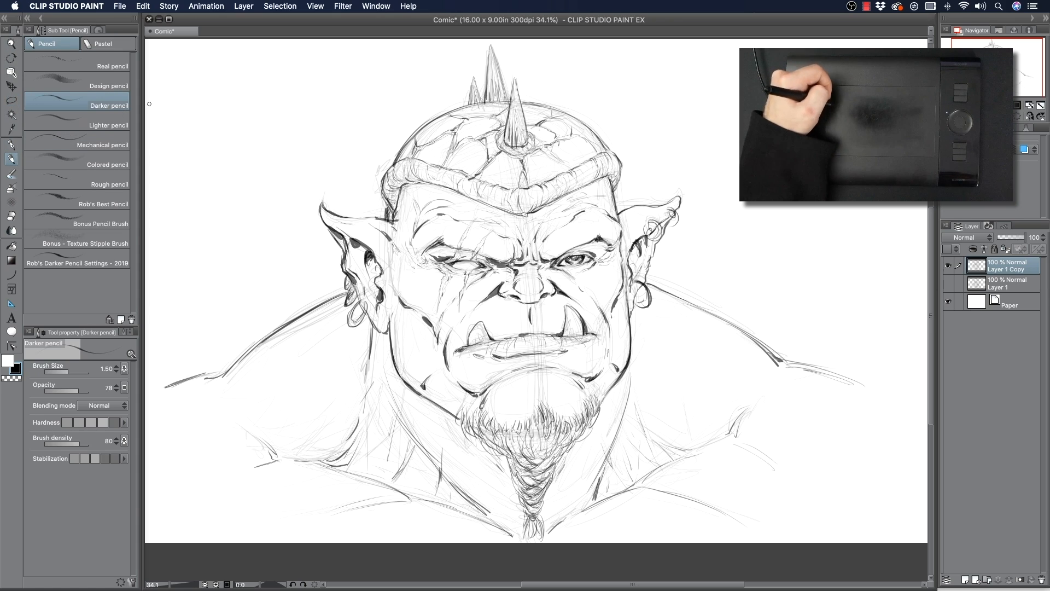
pyautogui.moveTo(344, 446); pyautogui.dragTo(322, 460)
pyautogui.moveTo(375, 425); pyautogui.dragTo(372, 455)
pyautogui.moveTo(414, 407)
pyautogui.mouseDown()
pyautogui.moveTo(384, 450)
pyautogui.moveTo(414, 419)
pyautogui.moveTo(386, 448)
pyautogui.moveTo(425, 457)
pyautogui.moveTo(410, 490)
pyautogui.mouseUp()
pyautogui.moveTo(482, 489); pyautogui.dragTo(484, 516)
pyautogui.moveTo(481, 452); pyautogui.dragTo(508, 487)
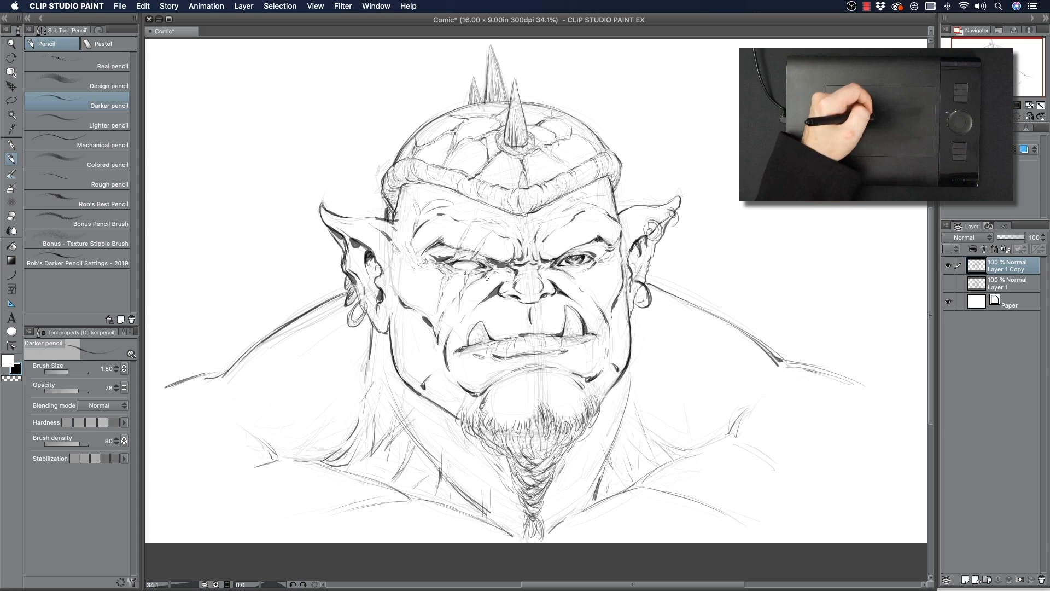
# - Reinforce the unscarred side's neck line and add strokes beside the beard and down the neck below the scarred side's ear
pyautogui.moveTo(630, 382); pyautogui.dragTo(620, 439)
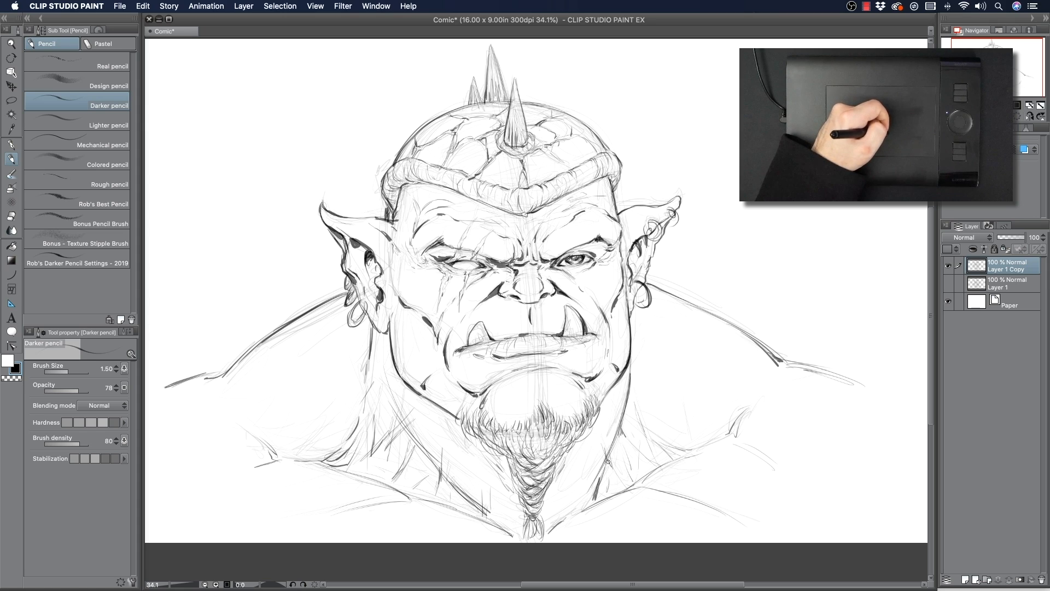
pyautogui.press('super+z')
pyautogui.moveTo(462, 431); pyautogui.dragTo(487, 459)
pyautogui.moveTo(384, 358); pyautogui.dragTo(390, 393)
pyautogui.moveTo(384, 353); pyautogui.dragTo(403, 414)
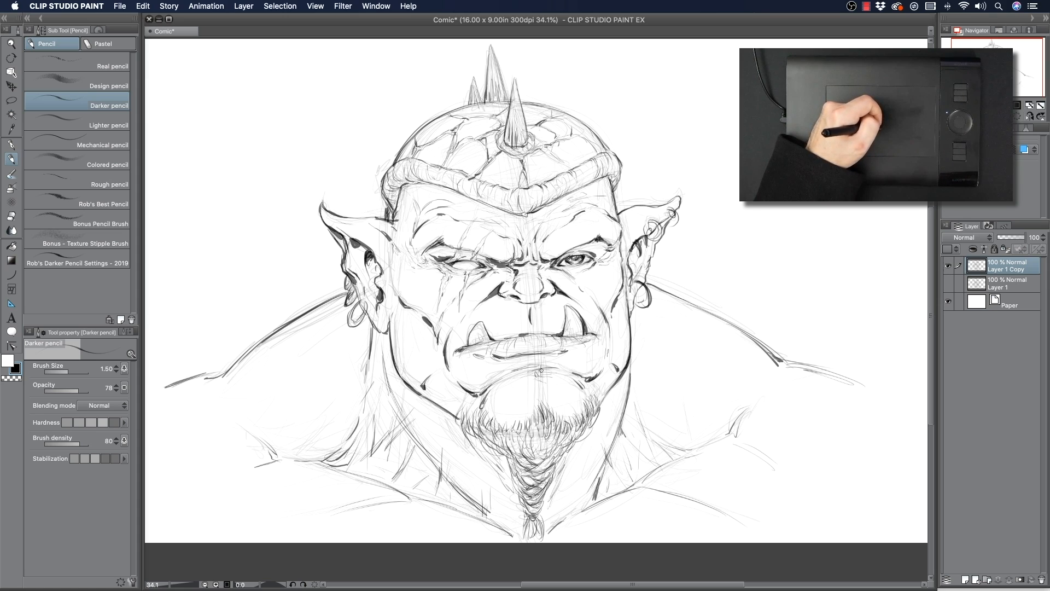
# - Draw a small tuft of short hairs beneath the lower lip and touch up the forehead band's end on the unscarred side
pyautogui.moveTo(543, 371); pyautogui.dragTo(543, 379)
pyautogui.moveTo(545, 370); pyautogui.dragTo(548, 378)
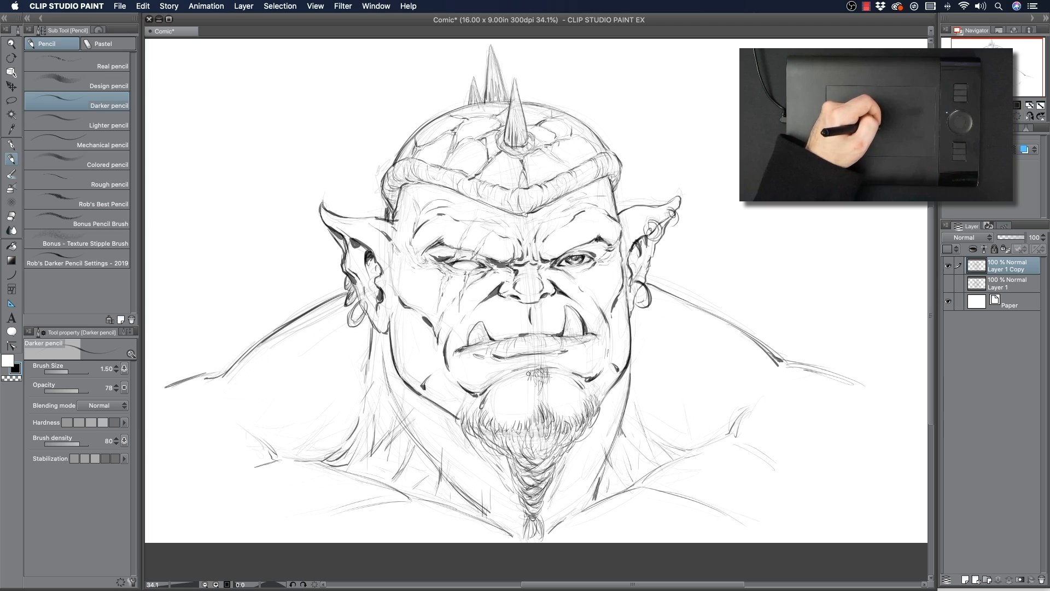
pyautogui.moveTo(536, 377); pyautogui.dragTo(541, 368)
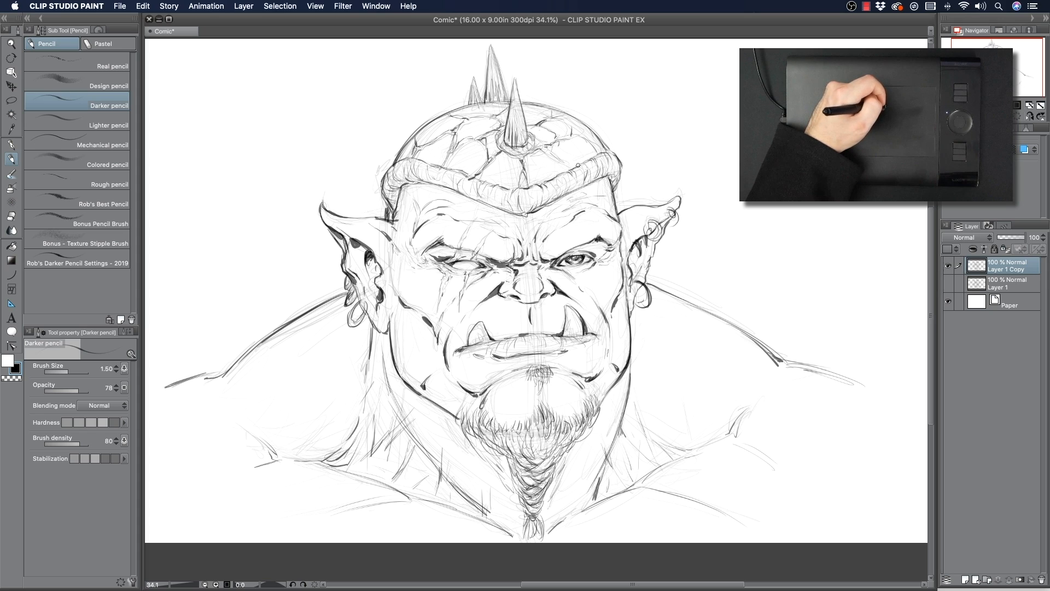
pyautogui.moveTo(609, 168)
pyautogui.mouseDown()
pyautogui.moveTo(609, 153)
pyautogui.moveTo(613, 176)
pyautogui.mouseUp()
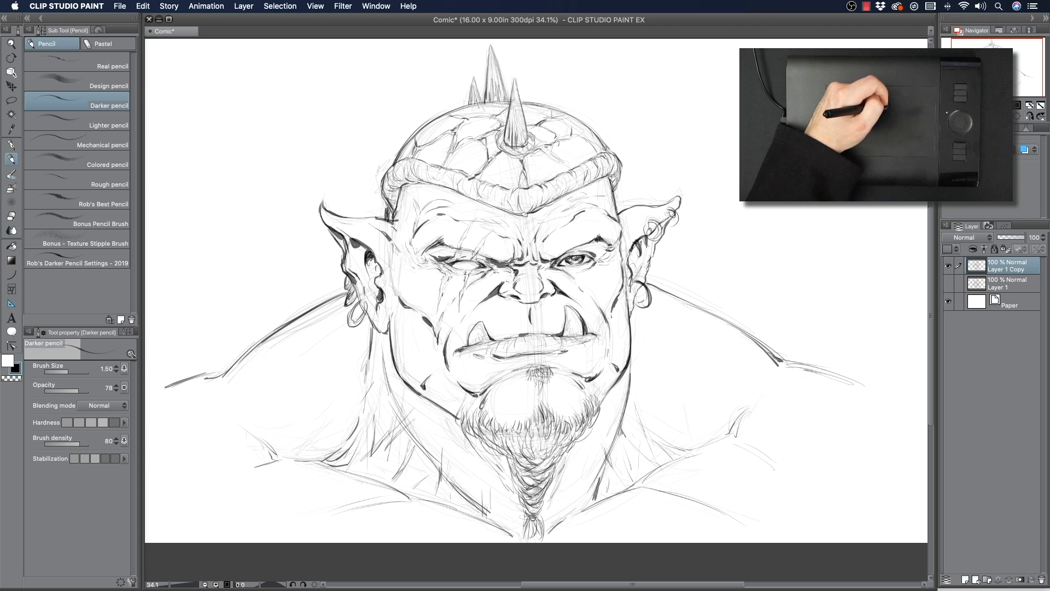